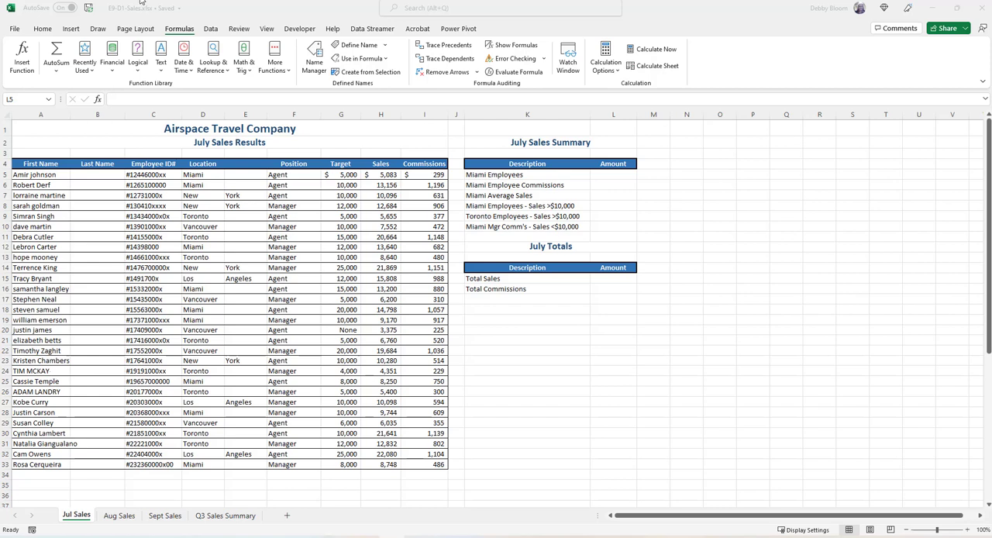
Start a SUMIF function in L5 for Miami Employees, with the location cells D5:D33 as the range
{"action": "left_click", "coordinate": [140, 21]}
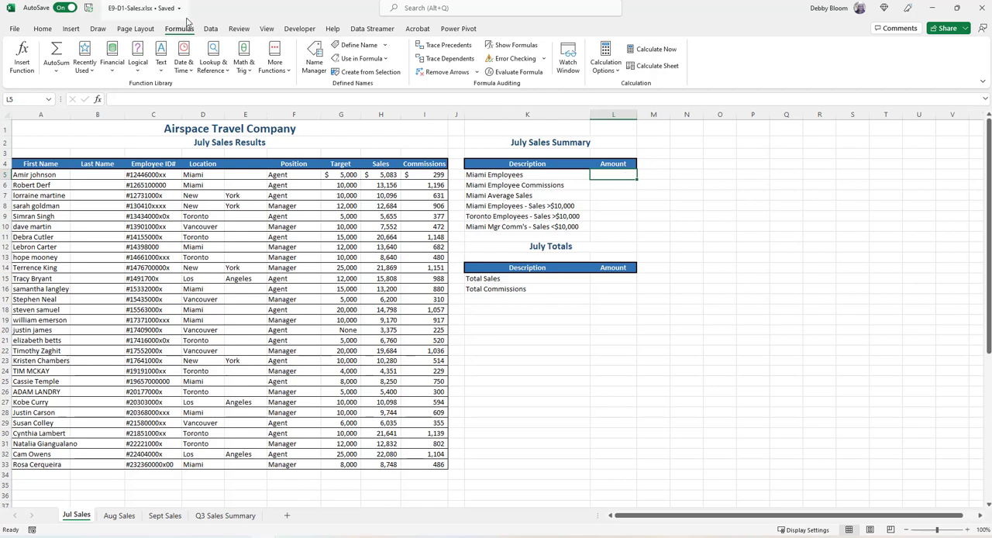
{"action": "left_click", "coordinate": [243, 60]}
{"action": "left_click_drag", "start_coordinate": [312, 89], "coordinate": [325, 302]}
{"action": "left_click", "coordinate": [288, 325]}
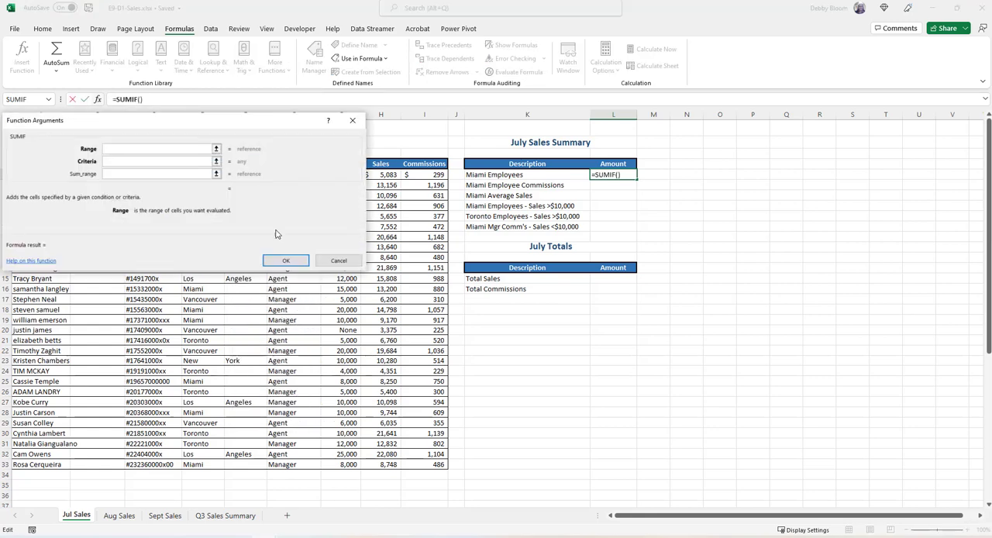
{"action": "left_click_drag", "start_coordinate": [146, 122], "coordinate": [665, 269]}
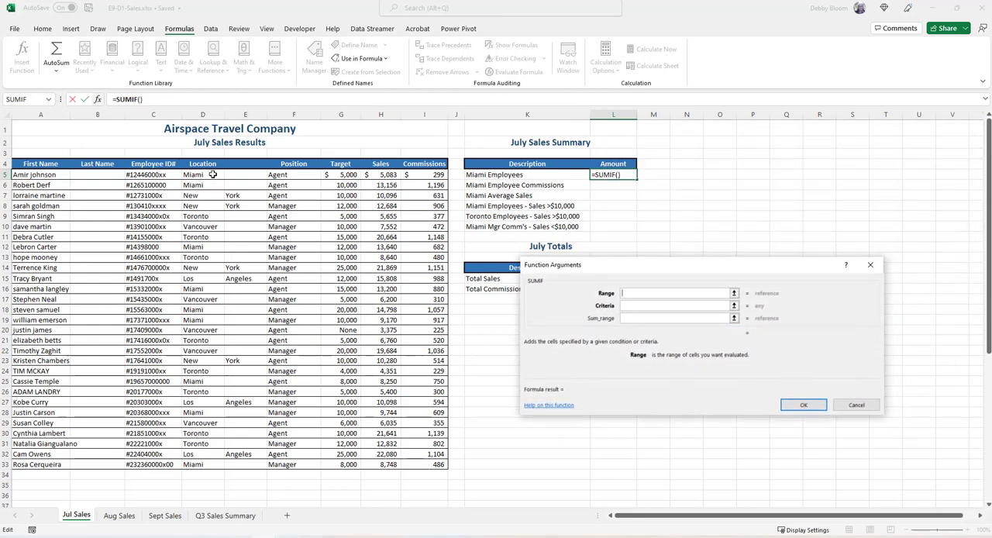
{"action": "left_click_drag", "start_coordinate": [212, 175], "coordinate": [198, 465]}
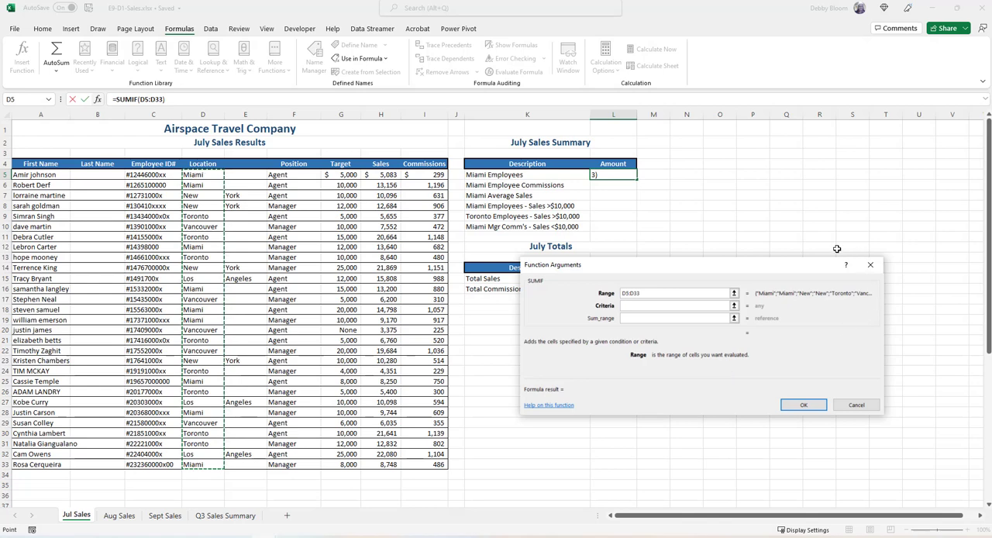
Complete the L5 SUMIF with the criteria "Miami" and the sales cells H5:H33 as the sum range
{"action": "left_click", "coordinate": [698, 306]}
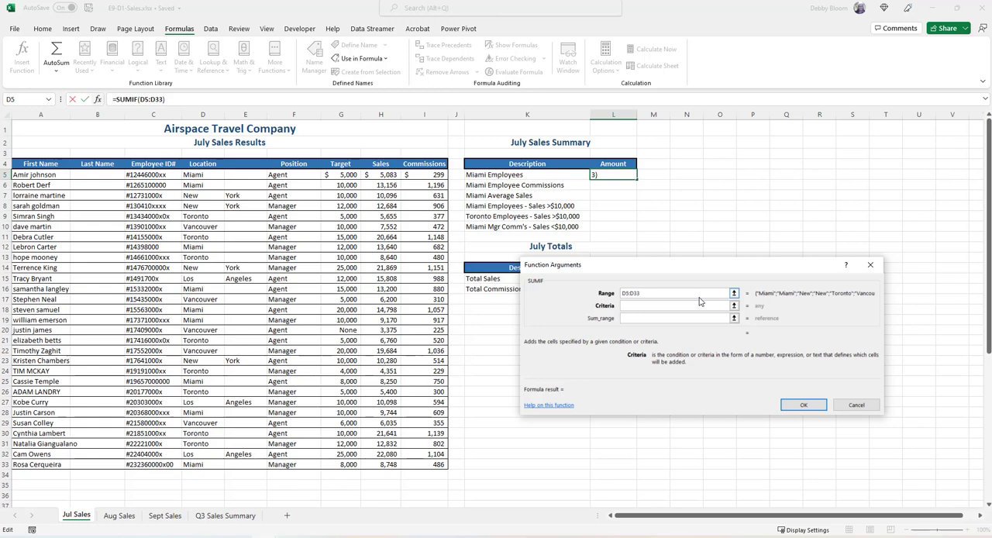
{"action": "type", "text": "\"Miami\""}
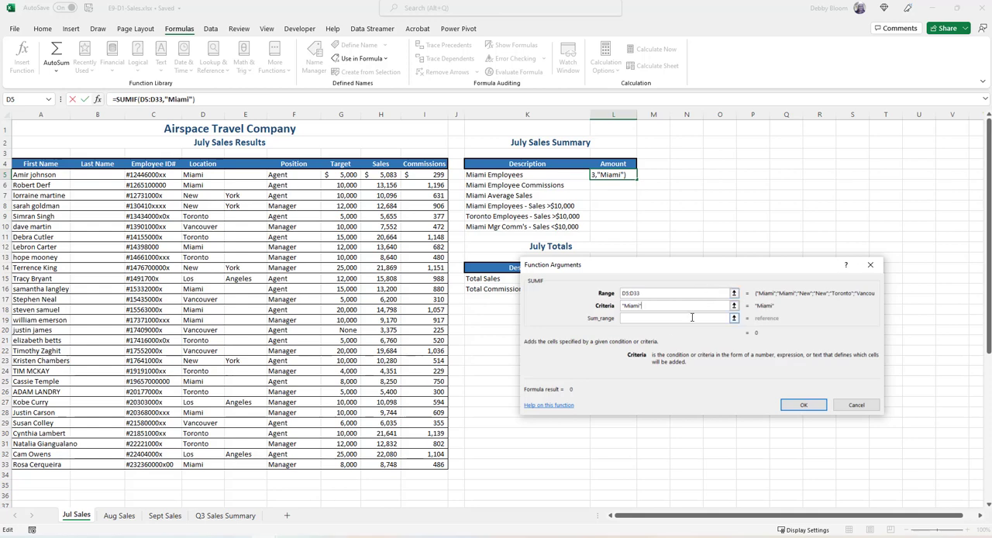
{"action": "left_click", "coordinate": [649, 319]}
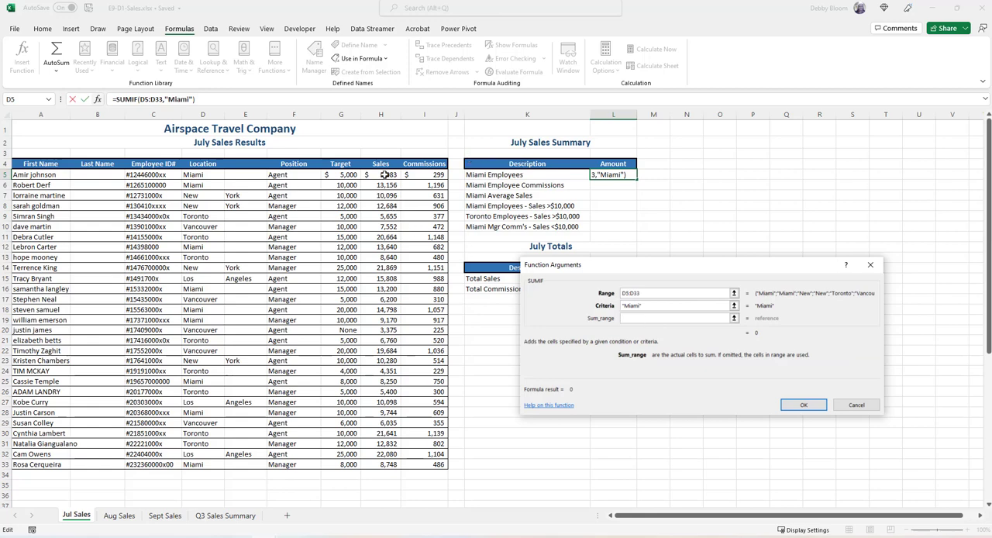
{"action": "left_click_drag", "start_coordinate": [385, 174], "coordinate": [387, 465]}
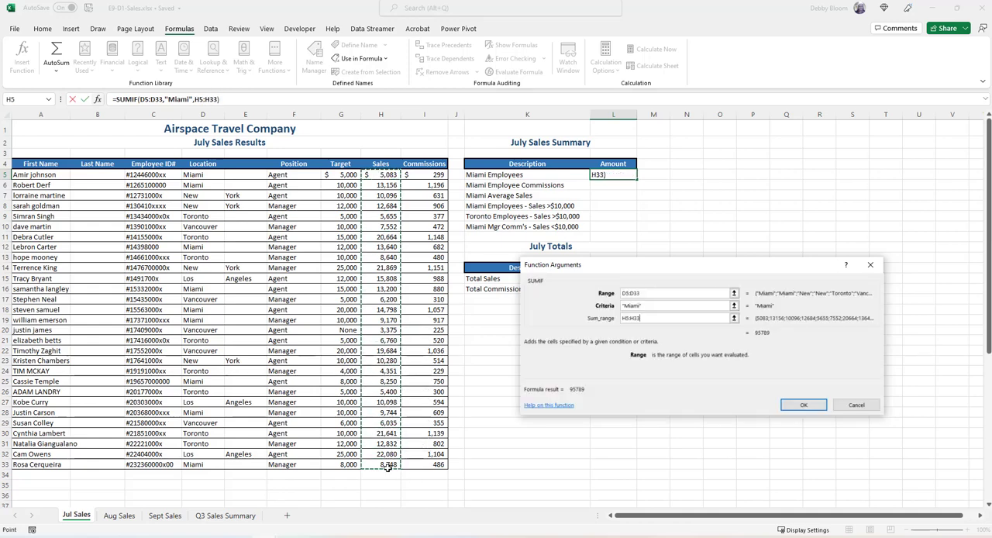
{"action": "left_click", "coordinate": [801, 406]}
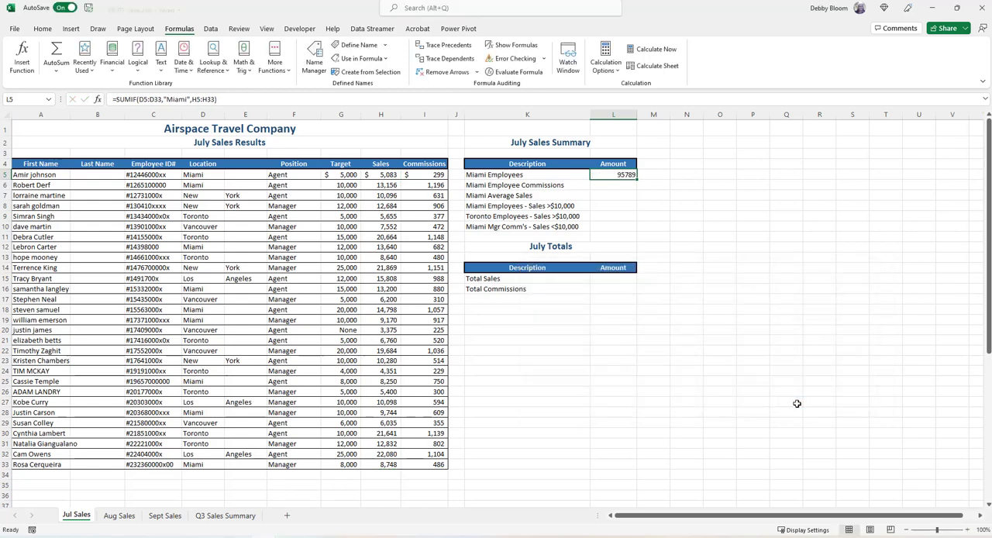
Start a SUMIF function in L6 for Miami Employee Commissions, using D5:D33 as the range
{"action": "left_click", "coordinate": [613, 186]}
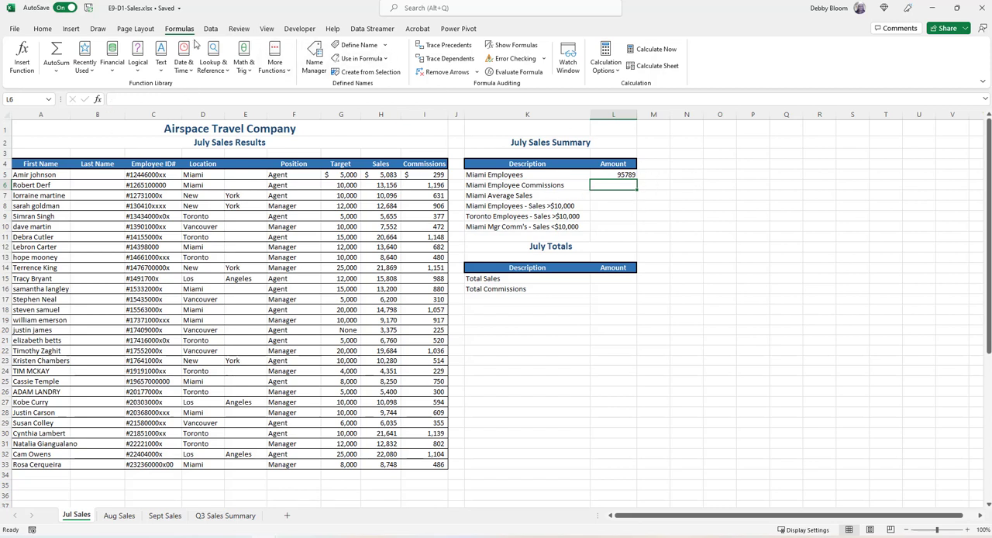
{"action": "left_click", "coordinate": [244, 62]}
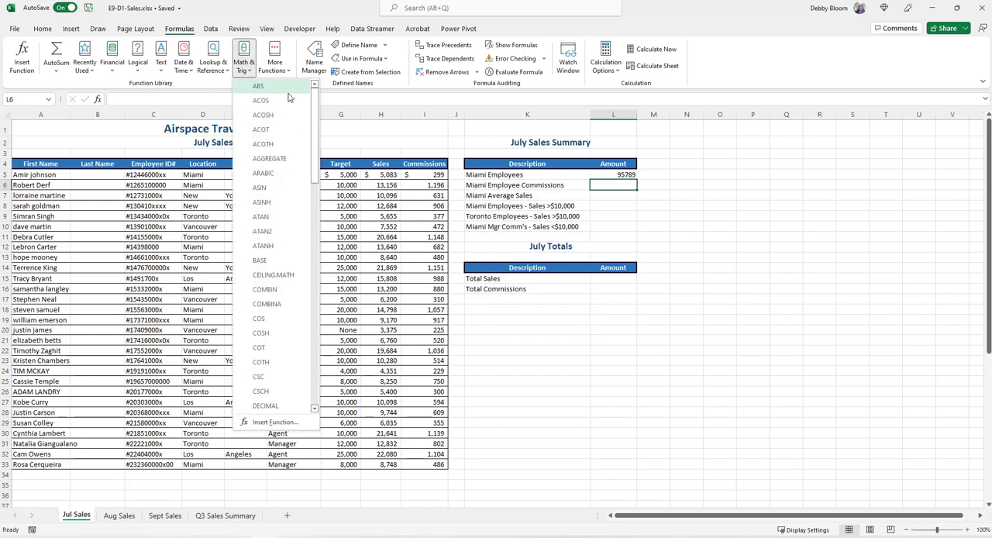
{"action": "left_click_drag", "start_coordinate": [315, 117], "coordinate": [330, 339]}
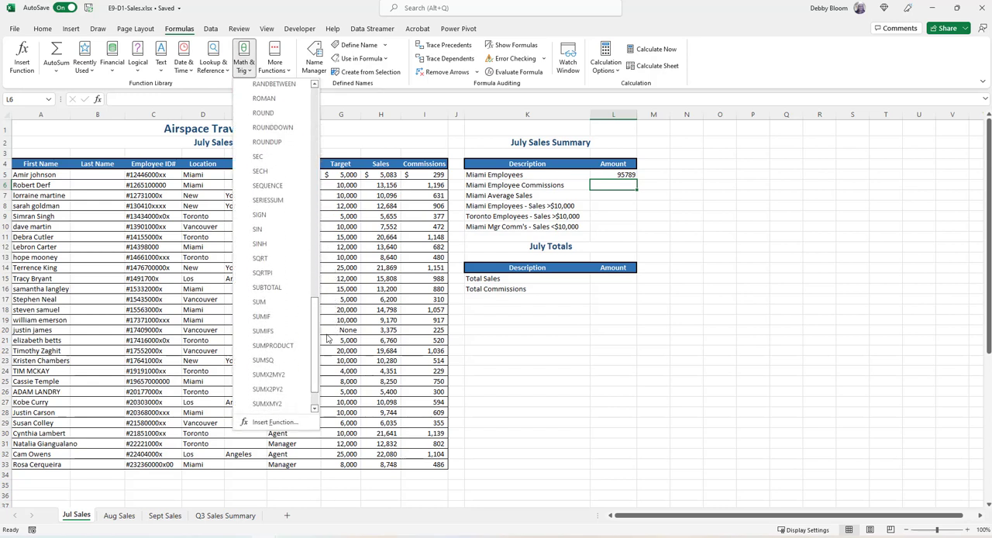
{"action": "left_click", "coordinate": [262, 316]}
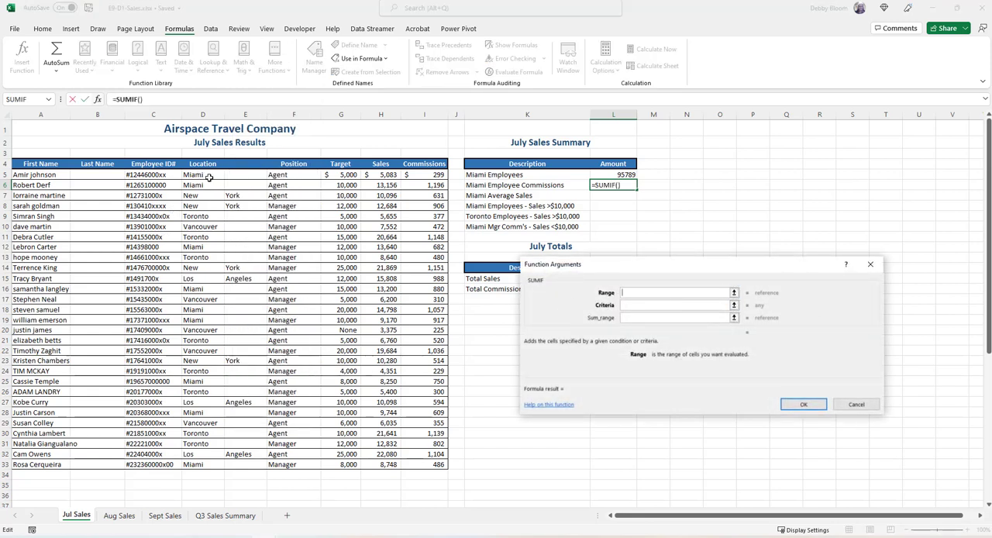
{"action": "left_click_drag", "start_coordinate": [209, 178], "coordinate": [213, 466]}
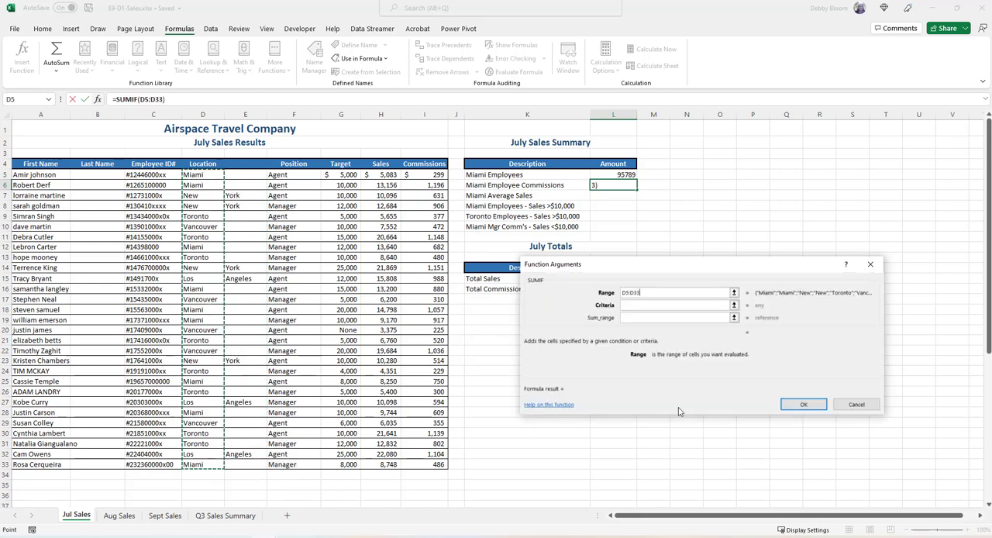
Complete the L6 SUMIF with the criteria "Miami" and the commission cells I5:I33 as the sum range
{"action": "left_click", "coordinate": [650, 306]}
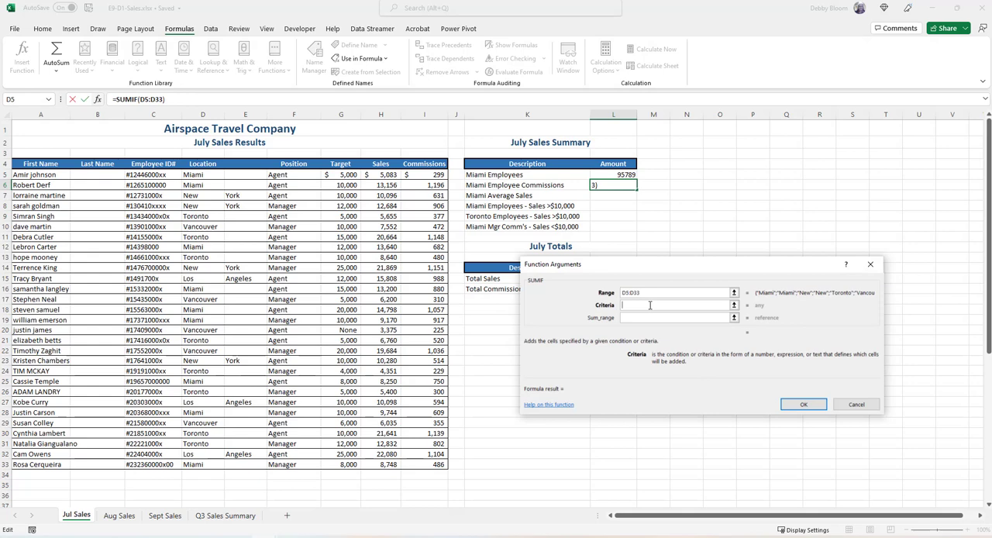
{"action": "type", "text": "\"Miami\""}
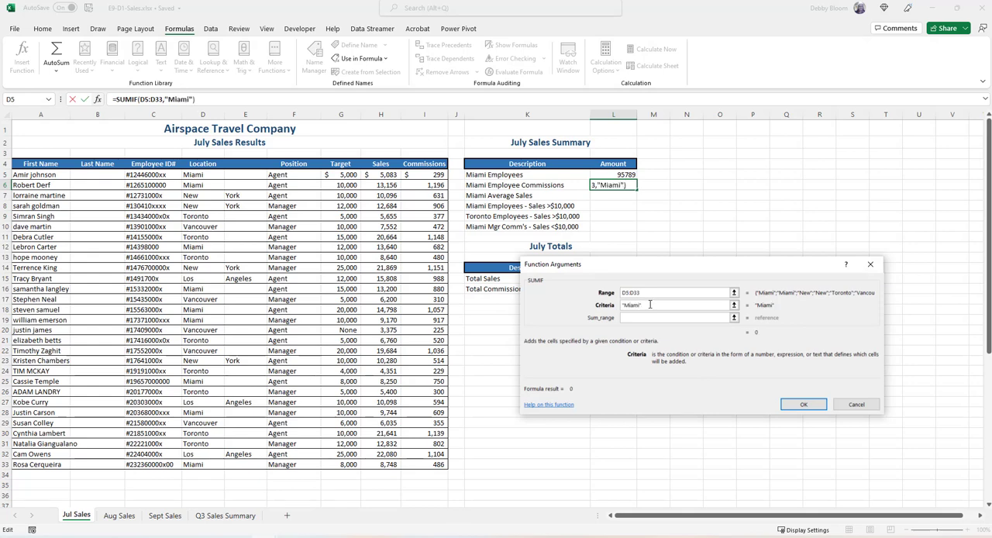
{"action": "left_click", "coordinate": [640, 317]}
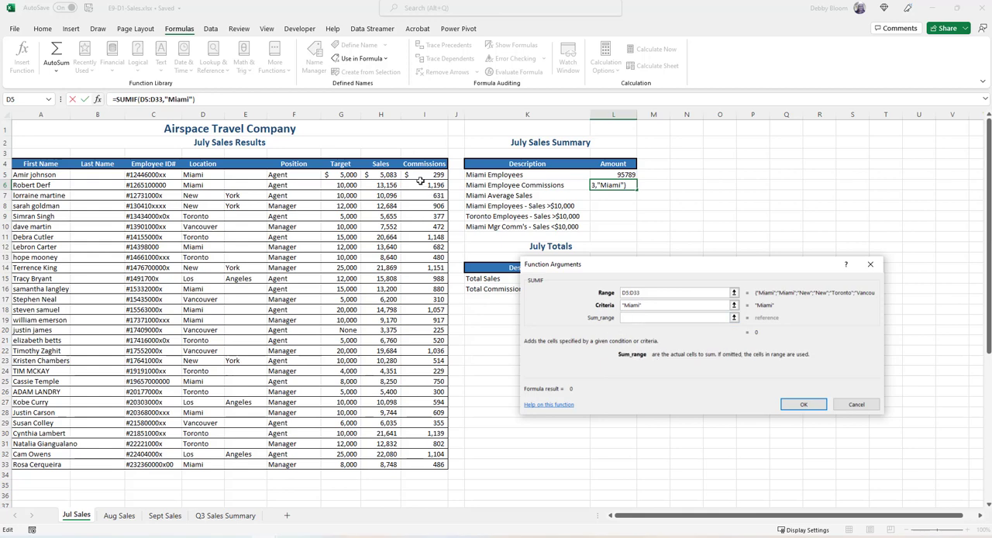
{"action": "left_click_drag", "start_coordinate": [419, 174], "coordinate": [425, 465]}
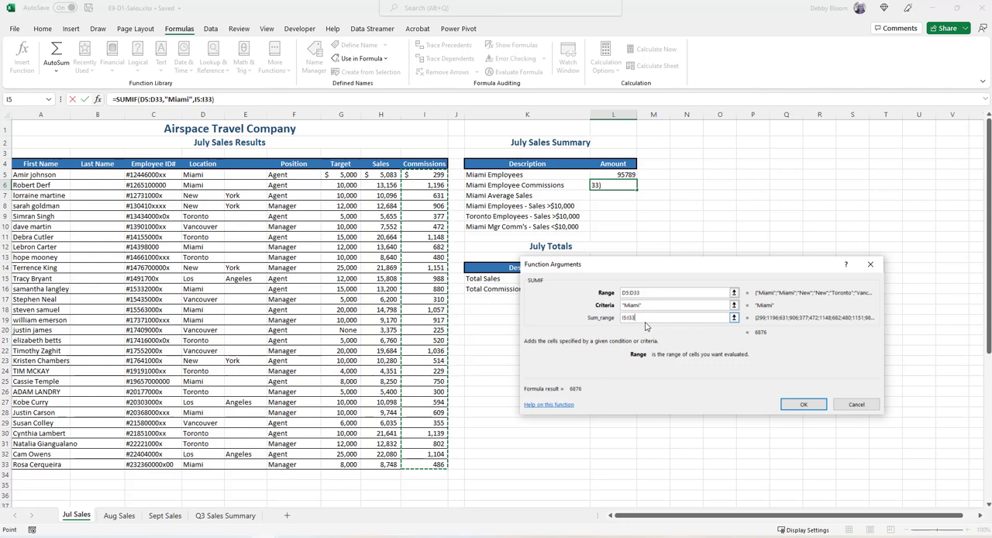
{"action": "left_click", "coordinate": [803, 404]}
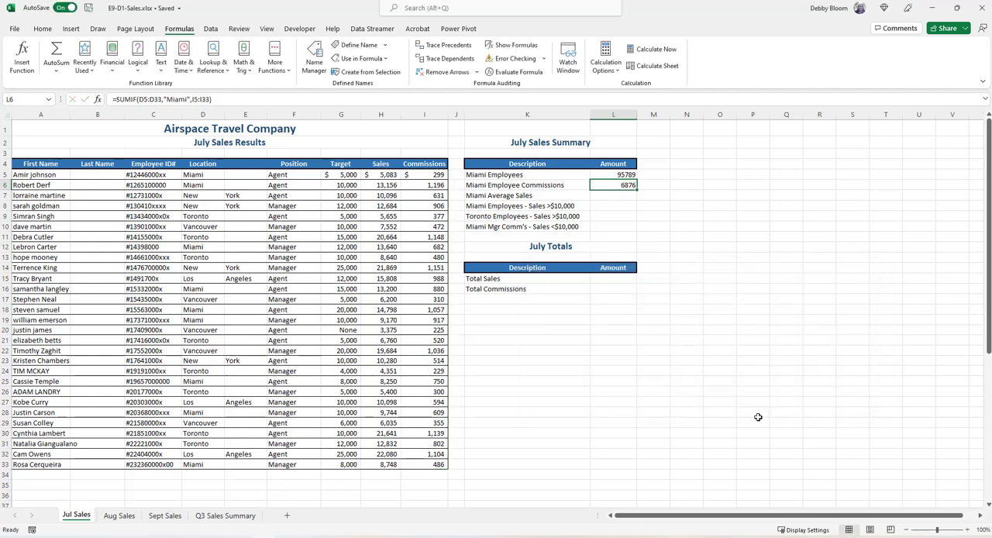
Start an AVERAGEIF function in L7 for Miami Average Sales, using D5:D33 as the range
{"action": "left_click", "coordinate": [608, 196]}
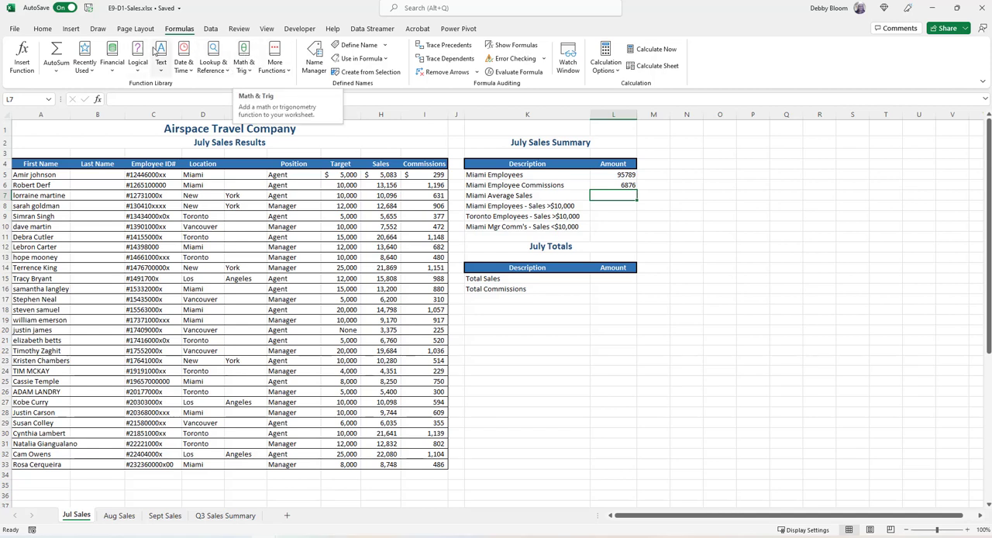
{"action": "left_click", "coordinate": [284, 66]}
{"action": "mouse_move", "coordinate": [290, 88]}
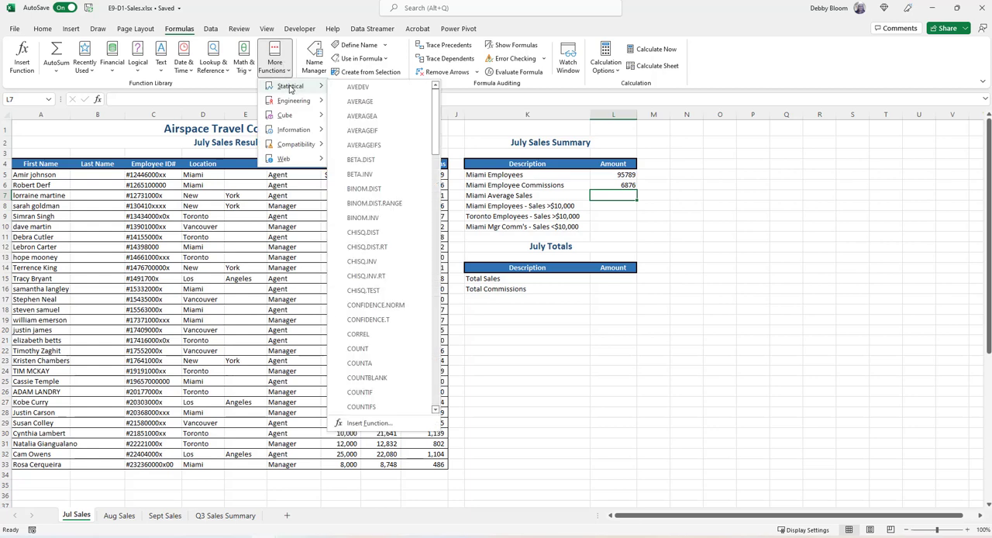
{"action": "left_click", "coordinate": [393, 132]}
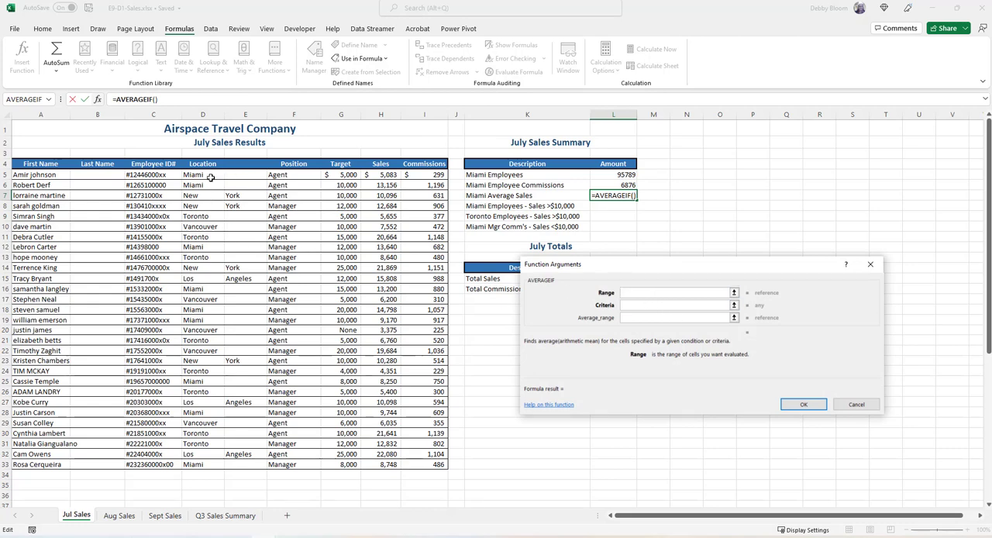
{"action": "left_click_drag", "start_coordinate": [210, 177], "coordinate": [214, 464]}
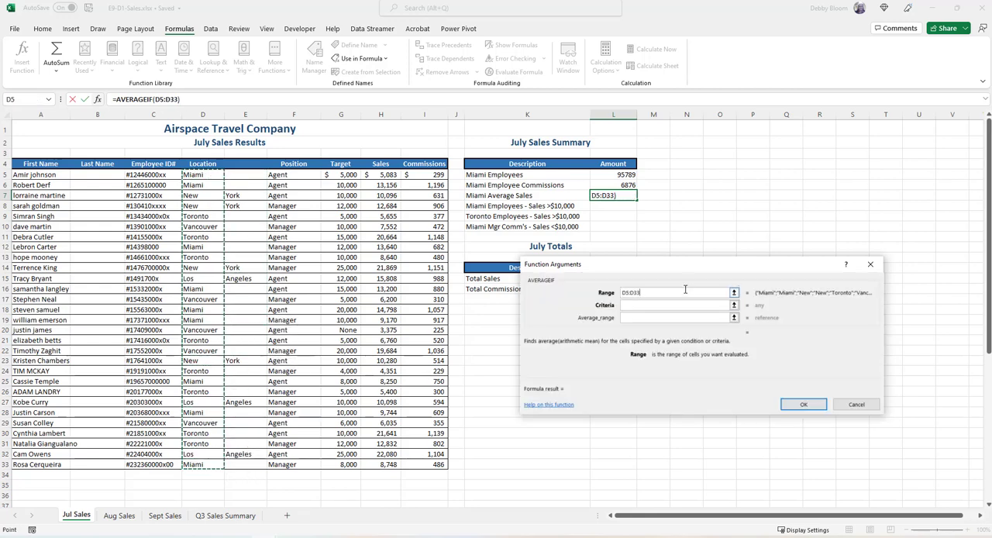
Complete the L7 AVERAGEIF with the criteria "Miami" and the sales cells H5:H33 as the average range
{"action": "left_click", "coordinate": [661, 304]}
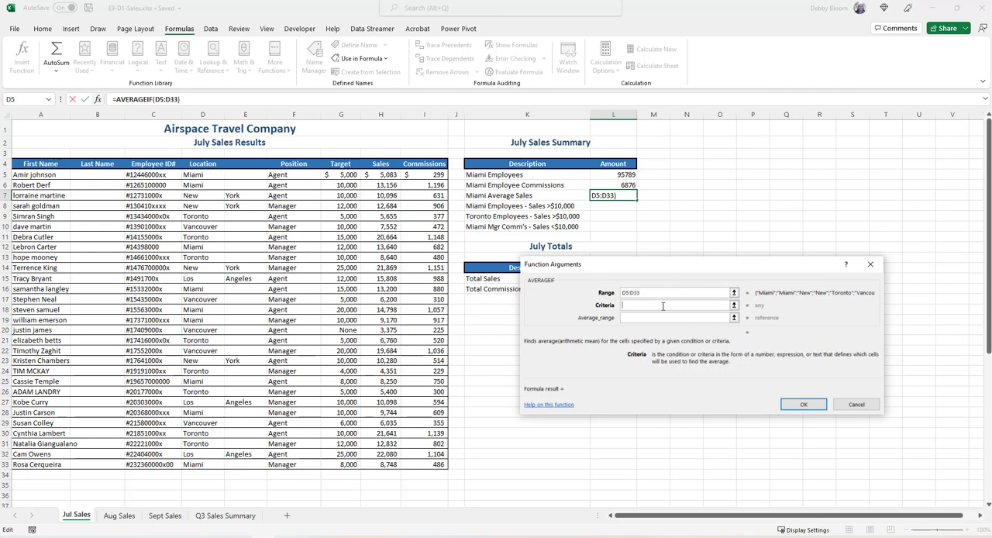
{"action": "type", "text": "\"Miami\""}
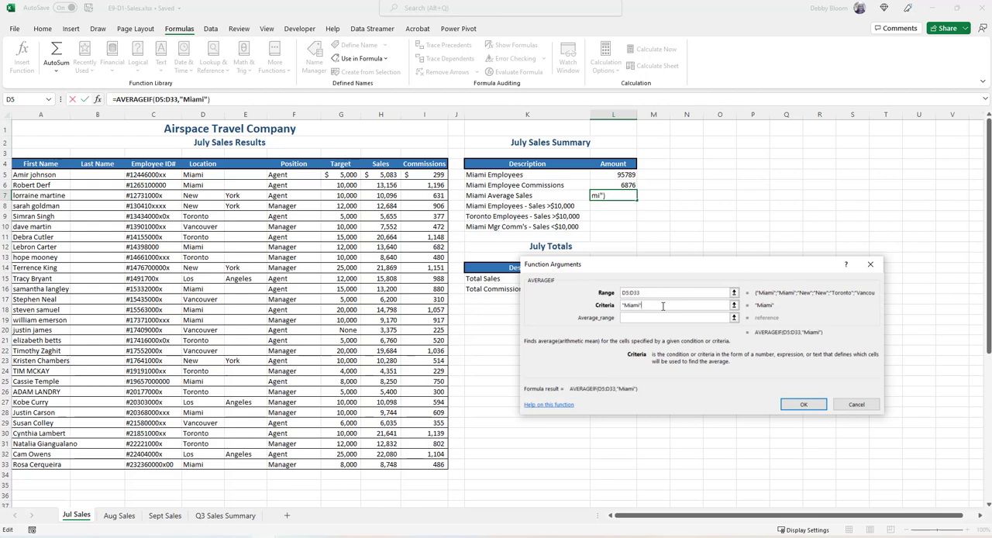
{"action": "left_click", "coordinate": [640, 318]}
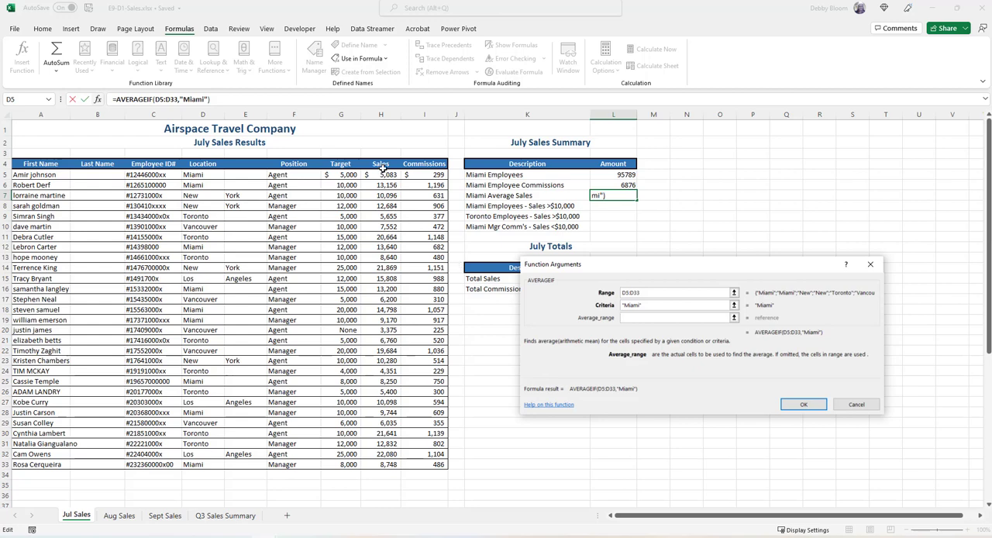
{"action": "left_click_drag", "start_coordinate": [390, 175], "coordinate": [375, 464]}
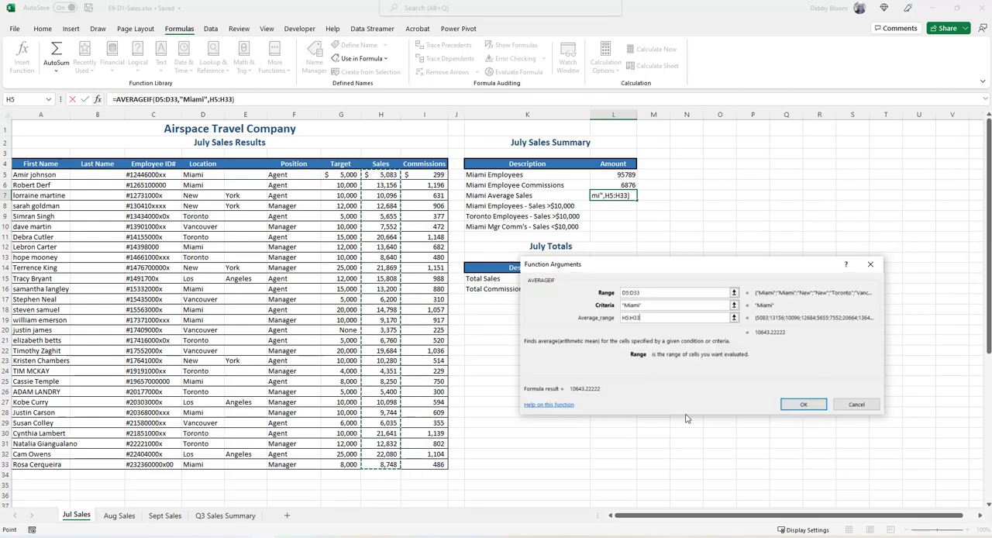
{"action": "left_click", "coordinate": [801, 404]}
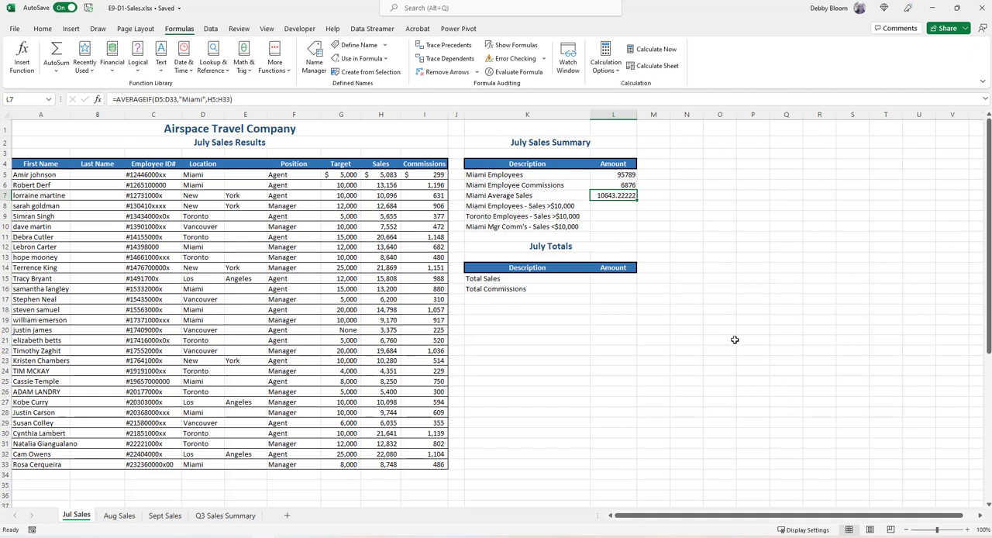
Start a SUMIFS function in L8 for Miami Employees - Sales >$10,000, with H5:H33 as the sum range
{"action": "left_click", "coordinate": [621, 208]}
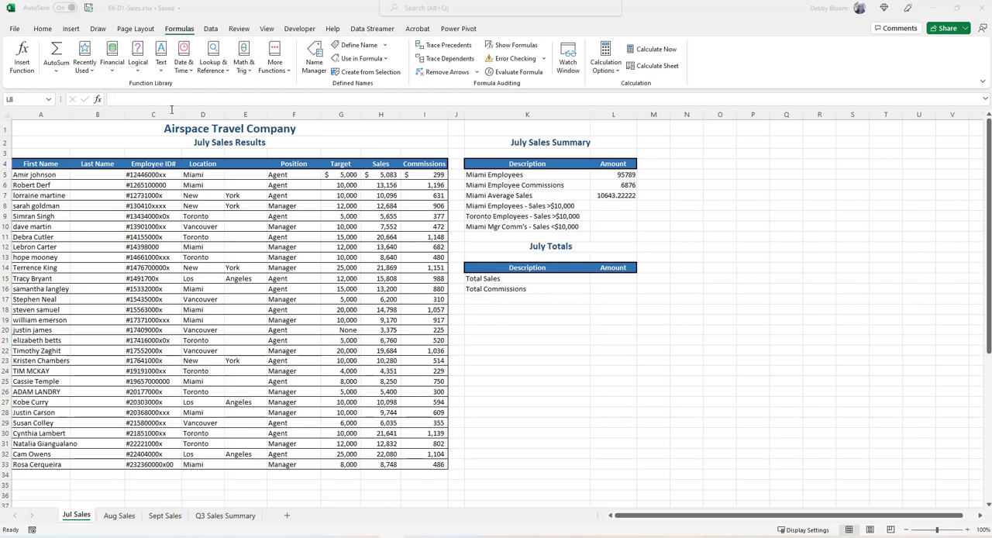
{"action": "left_click", "coordinate": [607, 210]}
{"action": "left_click", "coordinate": [392, 536]}
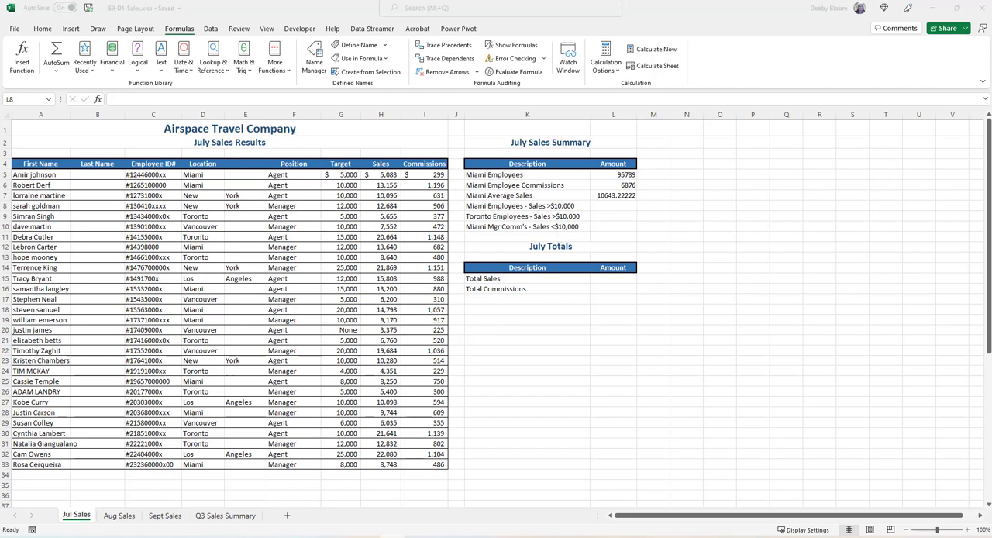
{"action": "left_click", "coordinate": [618, 209]}
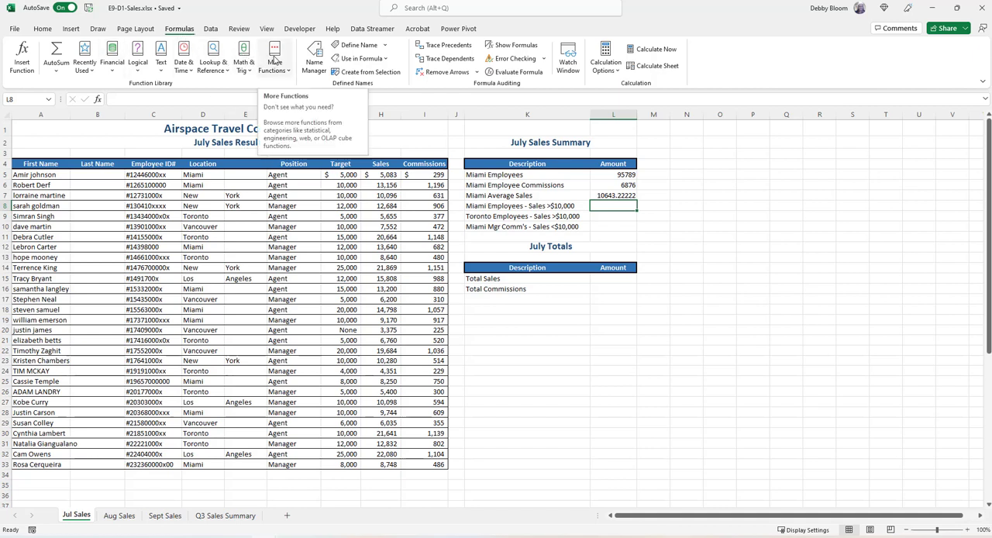
{"action": "left_click", "coordinate": [242, 61]}
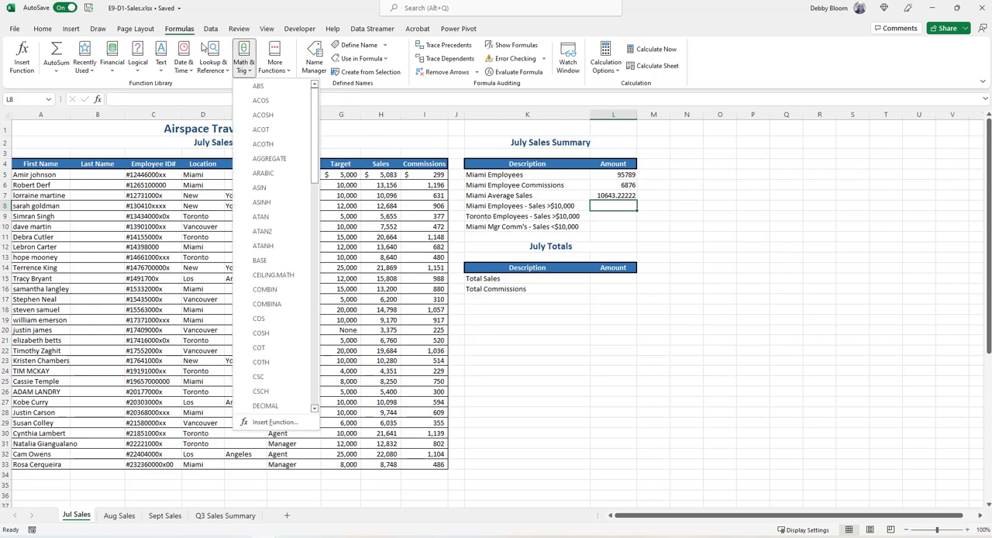
{"action": "left_click", "coordinate": [242, 60]}
{"action": "left_click", "coordinate": [241, 62]}
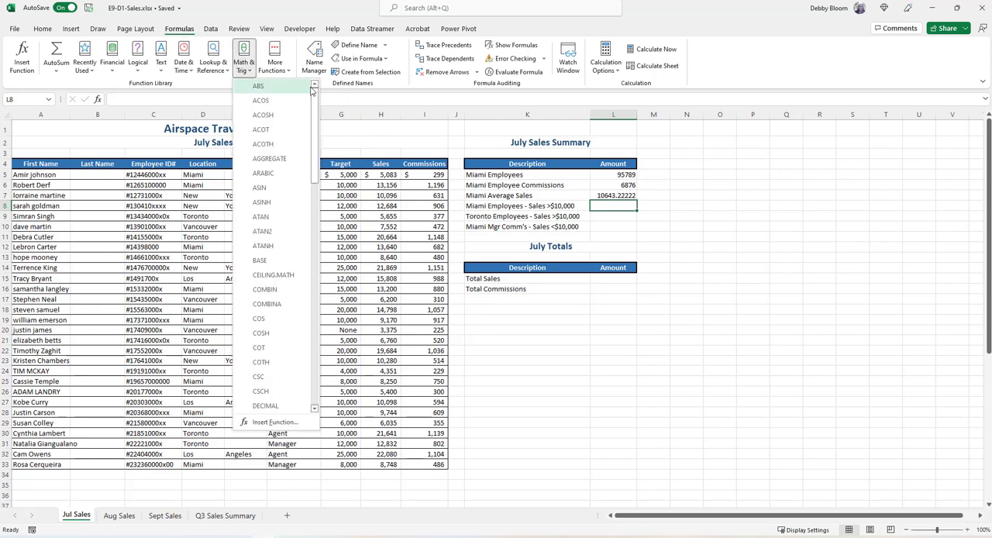
{"action": "left_click_drag", "start_coordinate": [315, 106], "coordinate": [342, 316]}
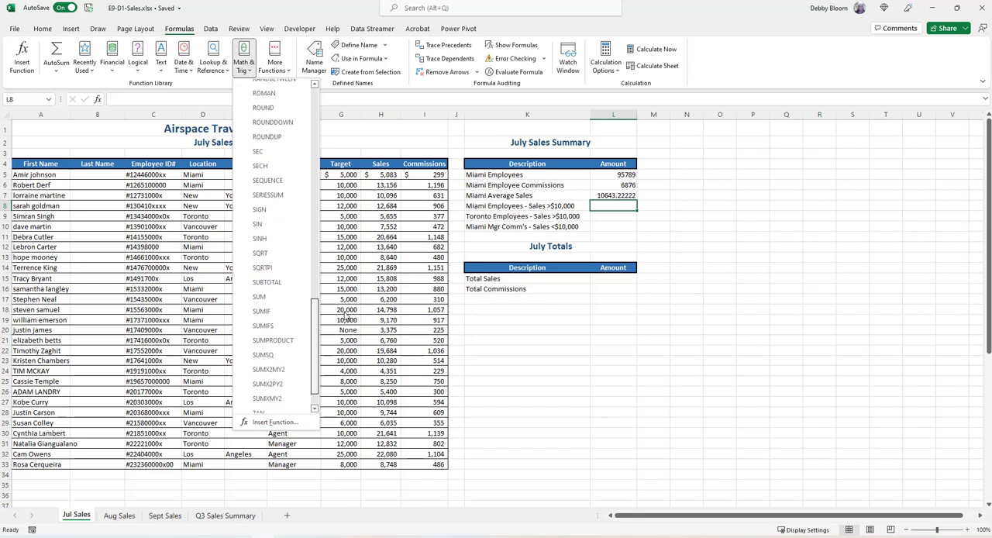
{"action": "left_click", "coordinate": [285, 327]}
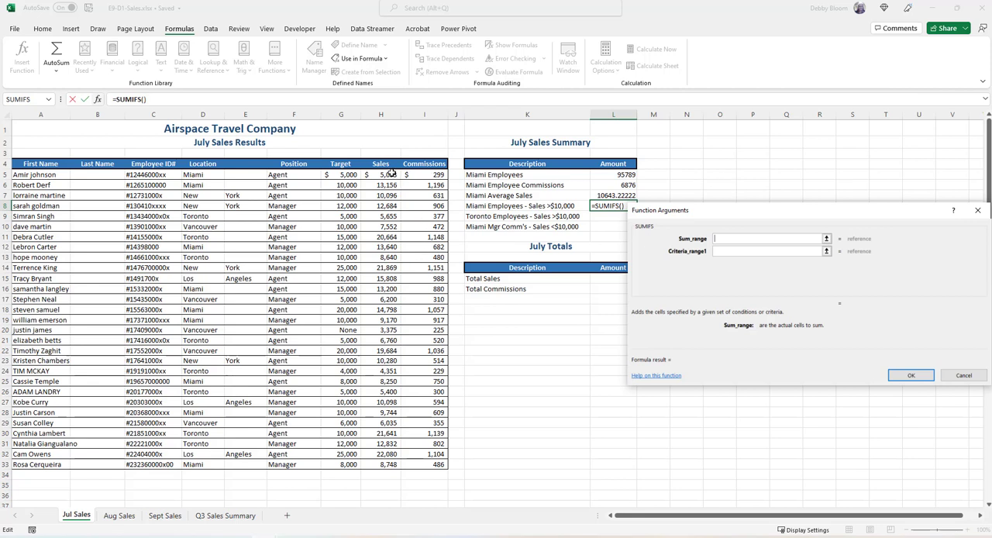
{"action": "left_click_drag", "start_coordinate": [392, 174], "coordinate": [378, 462]}
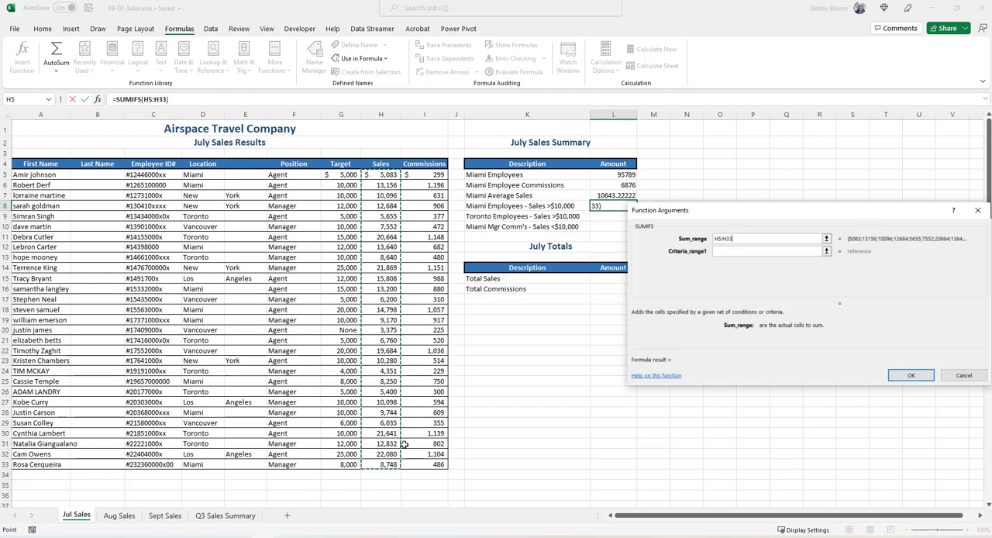
Add the first condition to the L8 SUMIFS: location cells D5:D33 matching "Miami"
{"action": "left_click", "coordinate": [741, 249]}
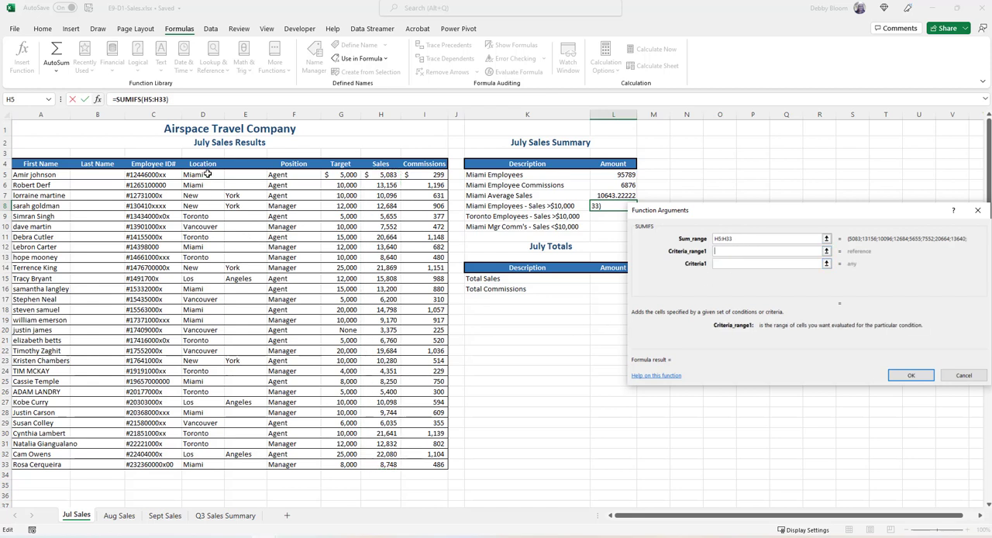
{"action": "left_click_drag", "start_coordinate": [207, 175], "coordinate": [214, 463]}
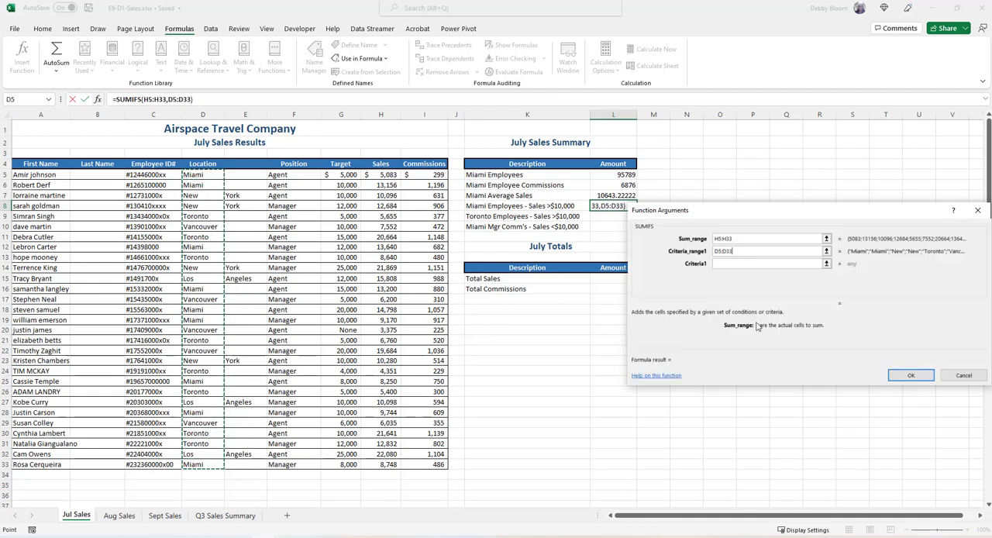
{"action": "left_click", "coordinate": [744, 264]}
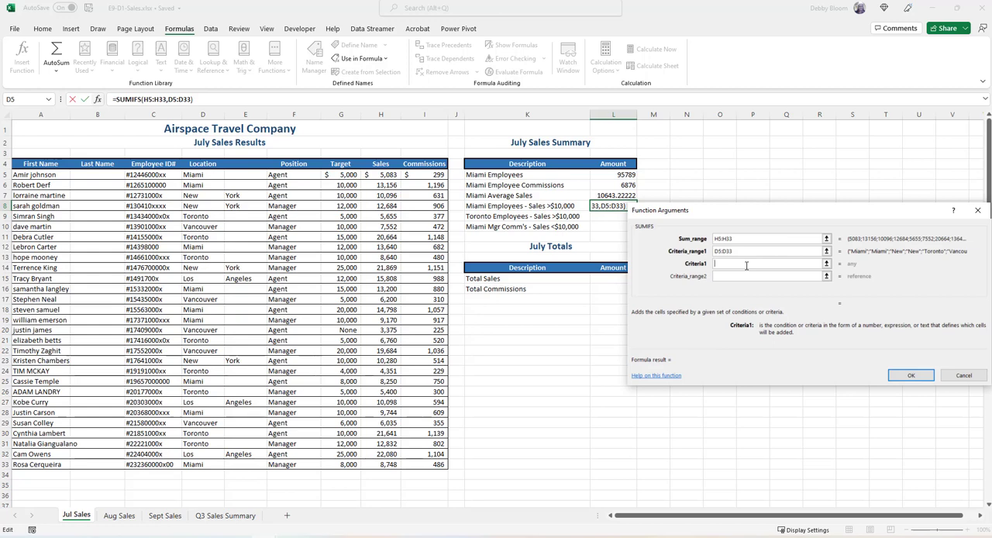
{"action": "type", "text": "\"Miami\""}
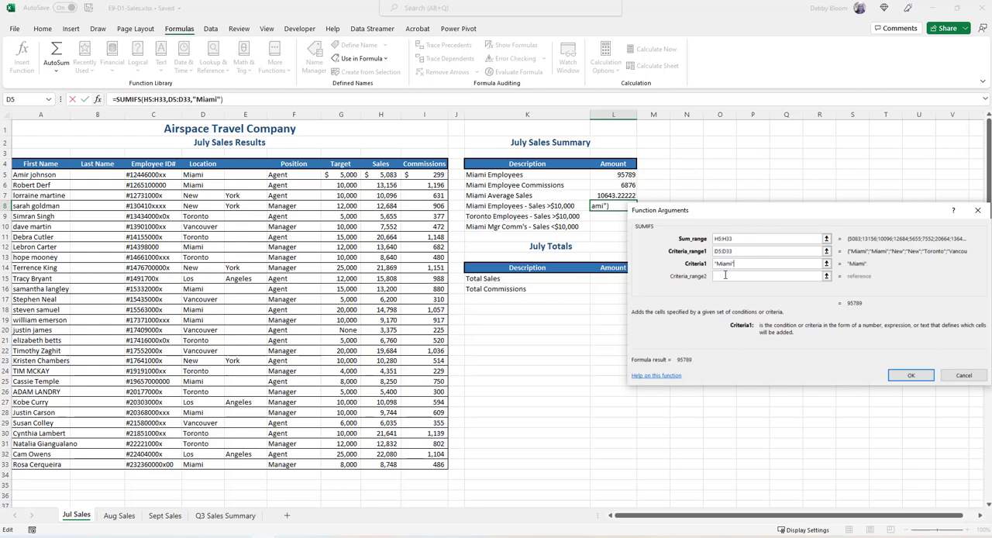
Complete the L8 SUMIFS with a second condition: sales cells H5:H33 matching ">10000"
{"action": "left_click", "coordinate": [725, 275]}
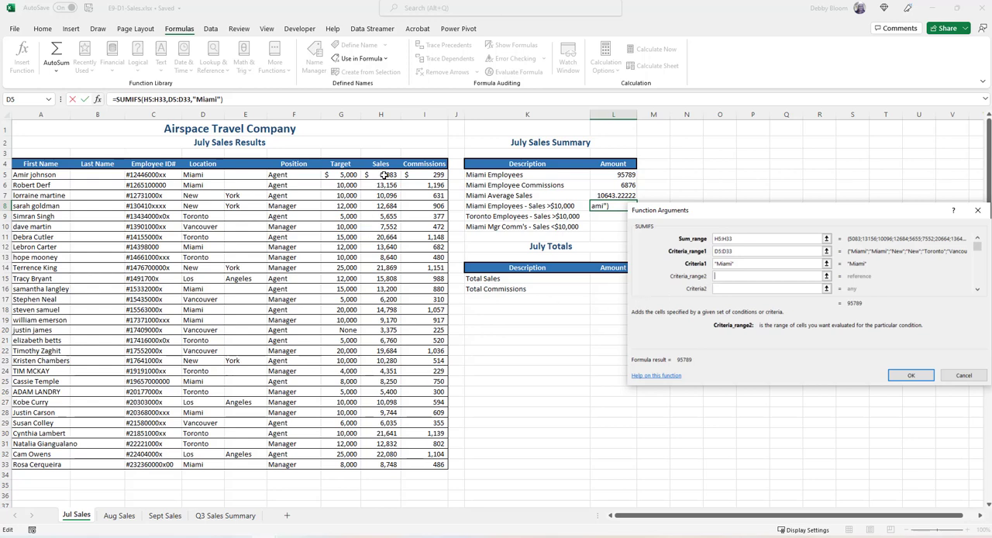
{"action": "left_click_drag", "start_coordinate": [382, 176], "coordinate": [377, 463]}
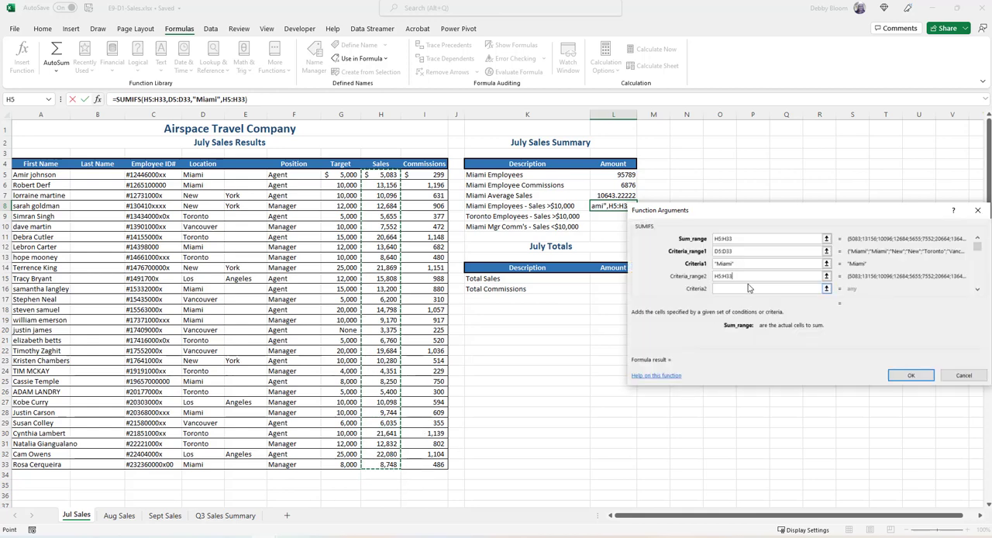
{"action": "left_click", "coordinate": [738, 288]}
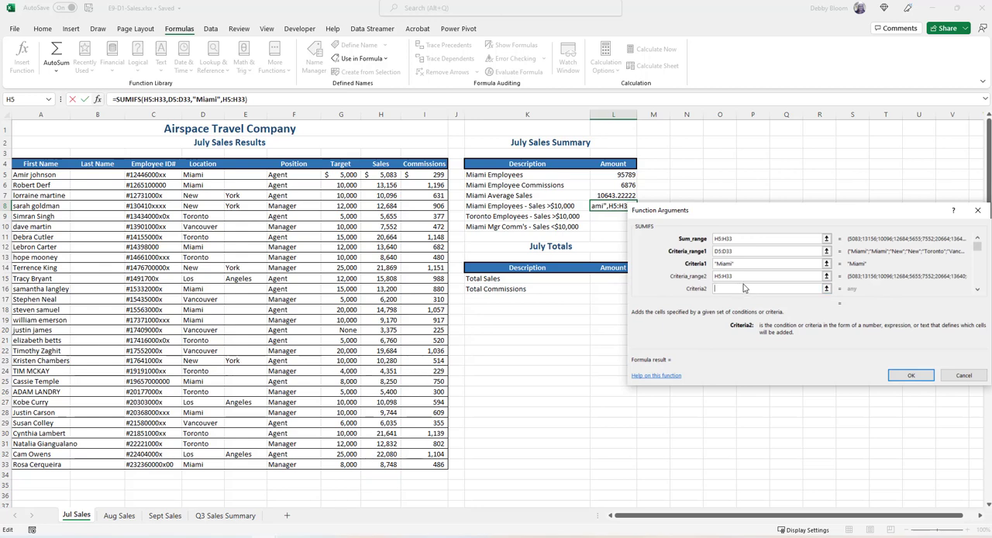
{"action": "type", "text": "\">10000\""}
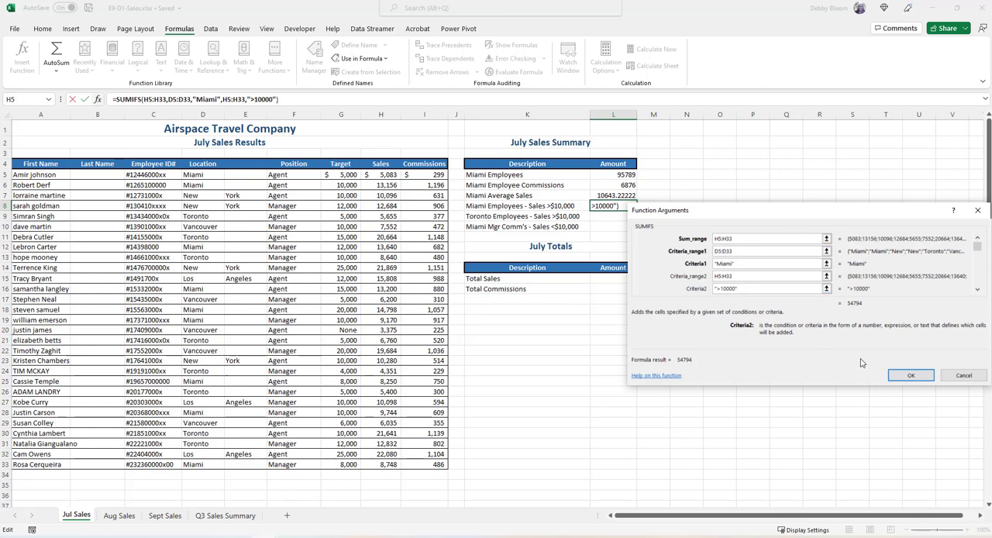
{"action": "left_click", "coordinate": [909, 376]}
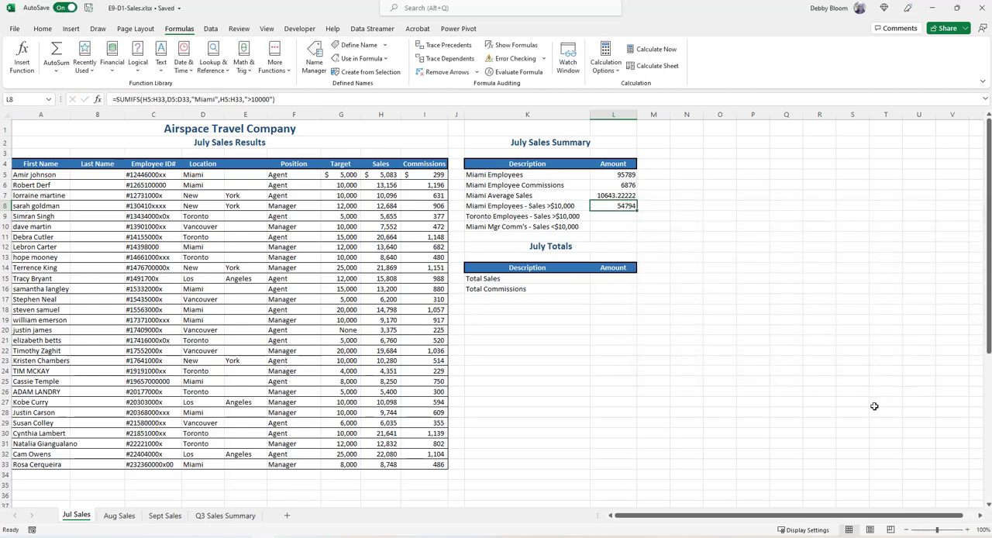
Start a SUMIFS function in L9 for Toronto Employees - Sales >$10,000, with H5:H33 as the sum range
{"action": "left_click", "coordinate": [602, 217]}
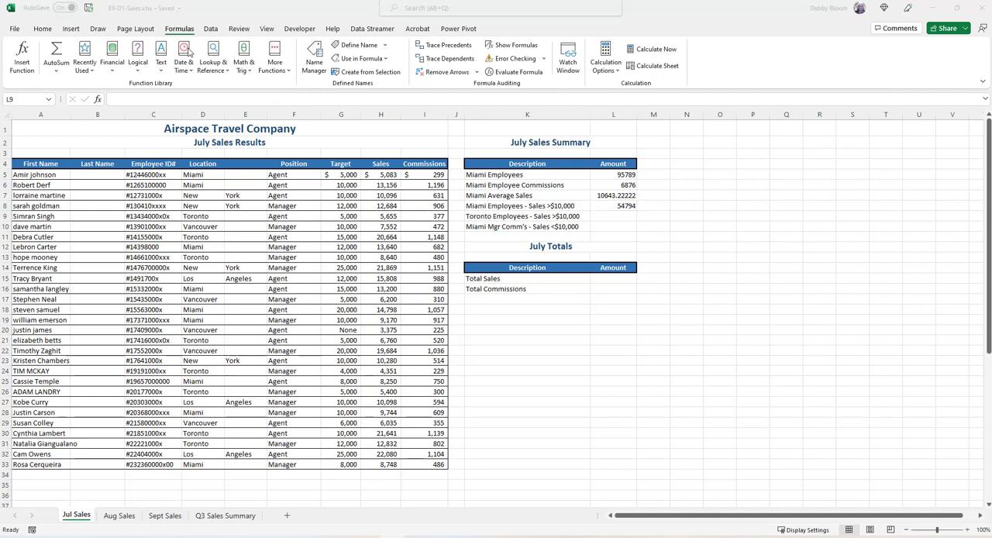
{"action": "left_click", "coordinate": [245, 67]}
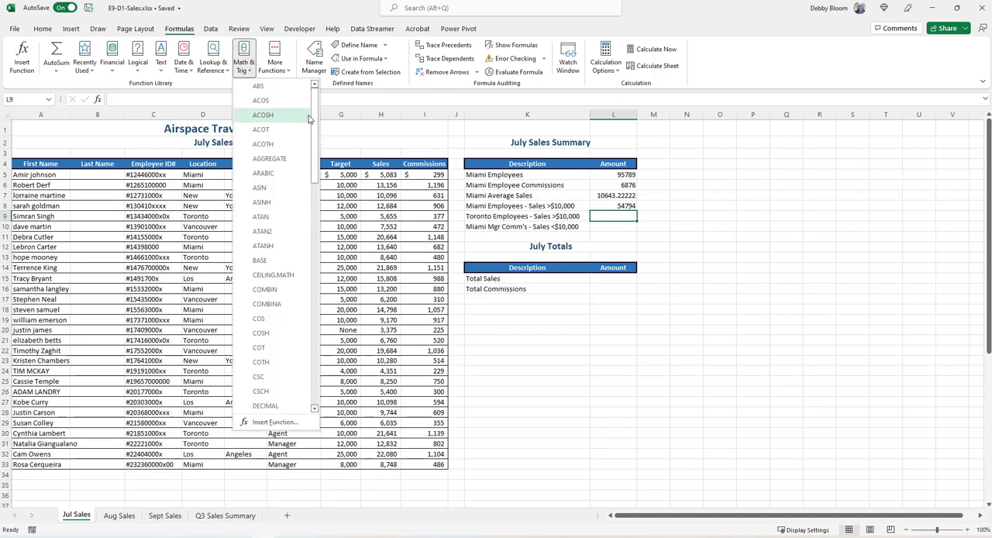
{"action": "left_click_drag", "start_coordinate": [315, 131], "coordinate": [323, 345]}
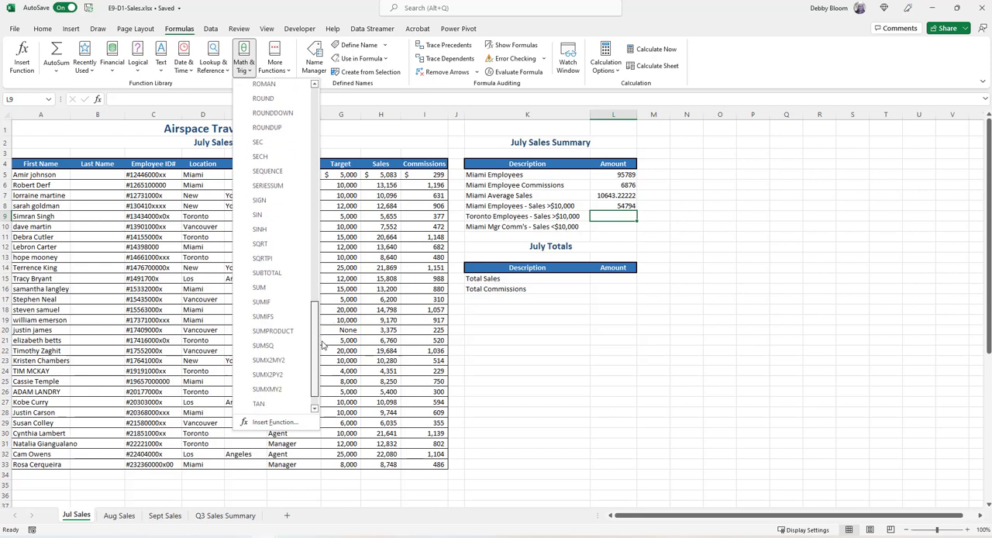
{"action": "left_click", "coordinate": [286, 315]}
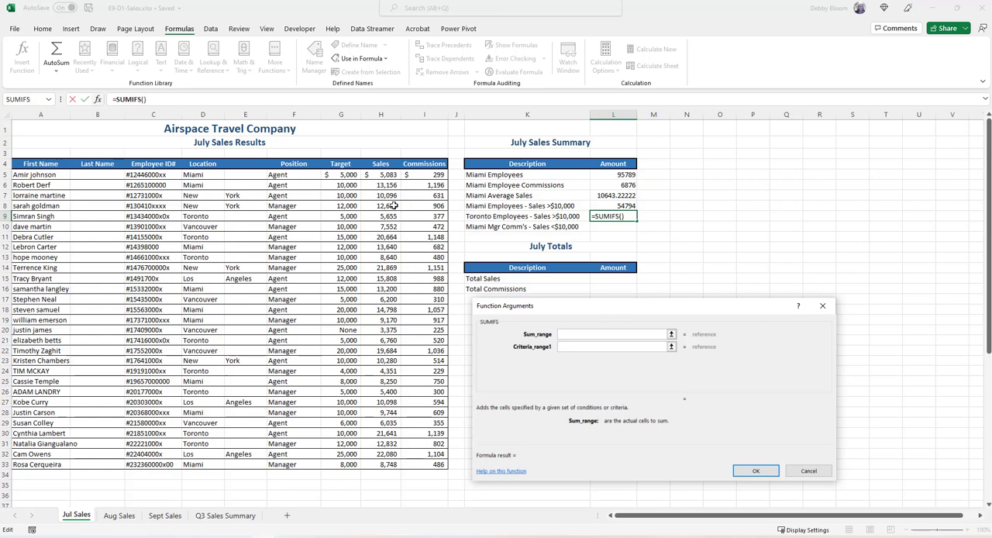
{"action": "left_click", "coordinate": [383, 172]}
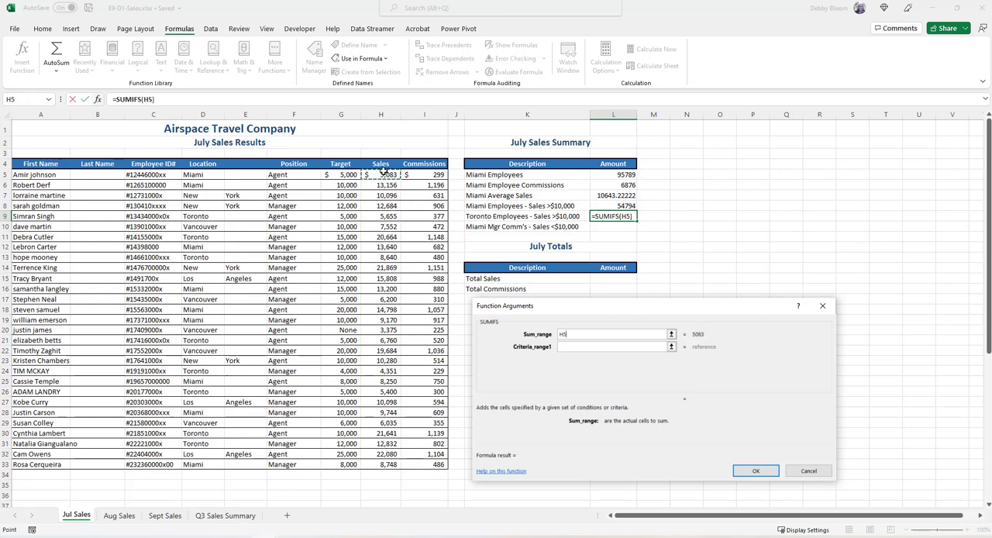
{"action": "left_click_drag", "start_coordinate": [383, 172], "coordinate": [387, 464]}
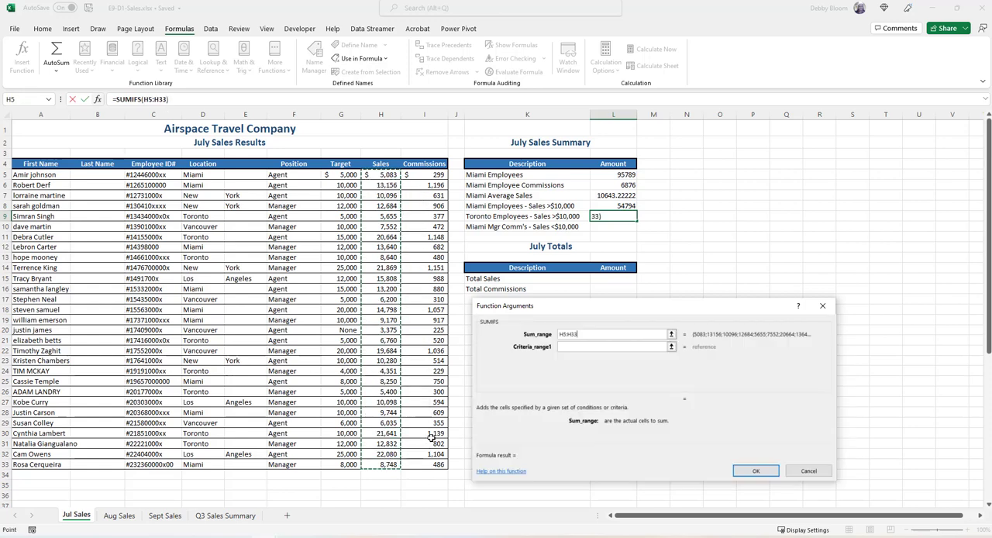
Add the first condition to the L9 SUMIFS: location cells D5:D33 matching "Toronto"
{"action": "left_click", "coordinate": [579, 347]}
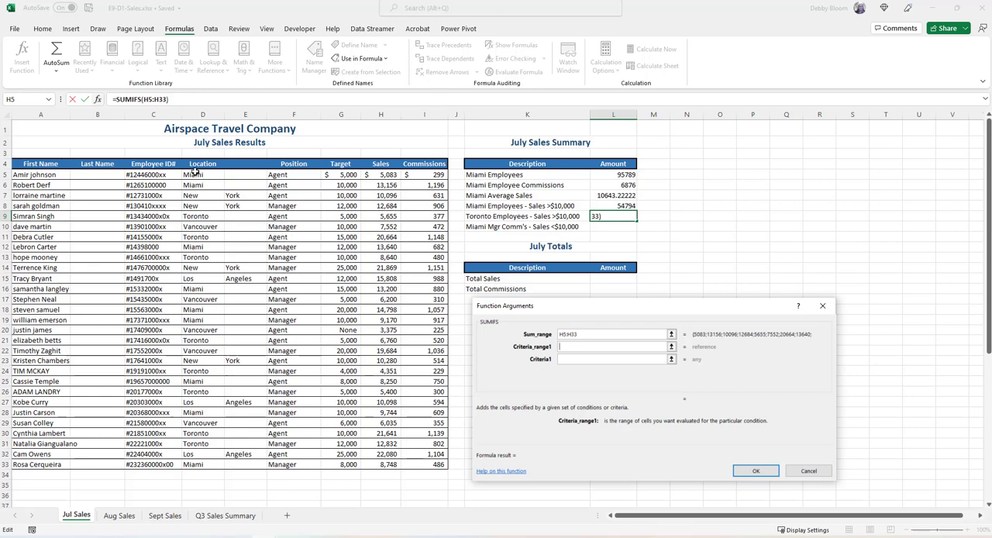
{"action": "left_click_drag", "start_coordinate": [195, 174], "coordinate": [221, 463]}
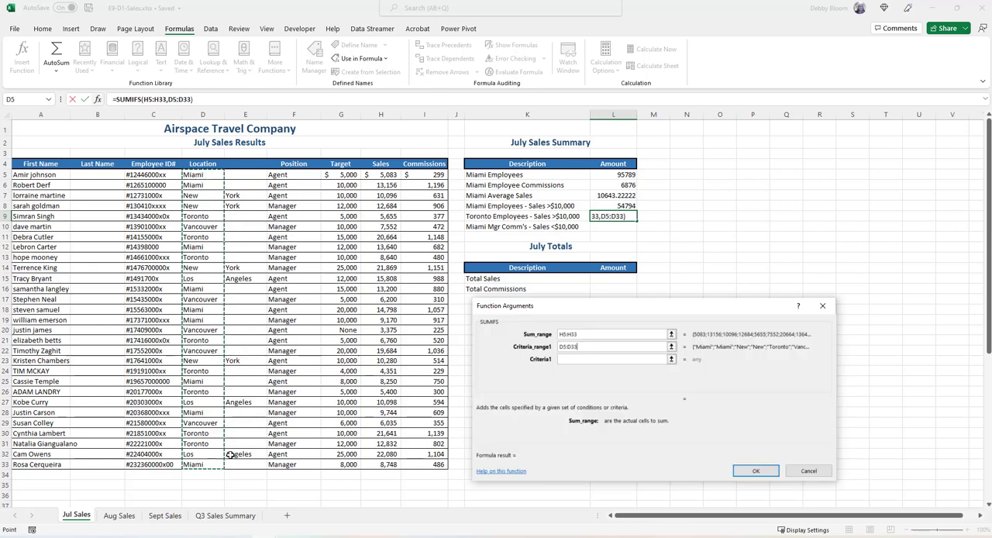
{"action": "left_click", "coordinate": [582, 358]}
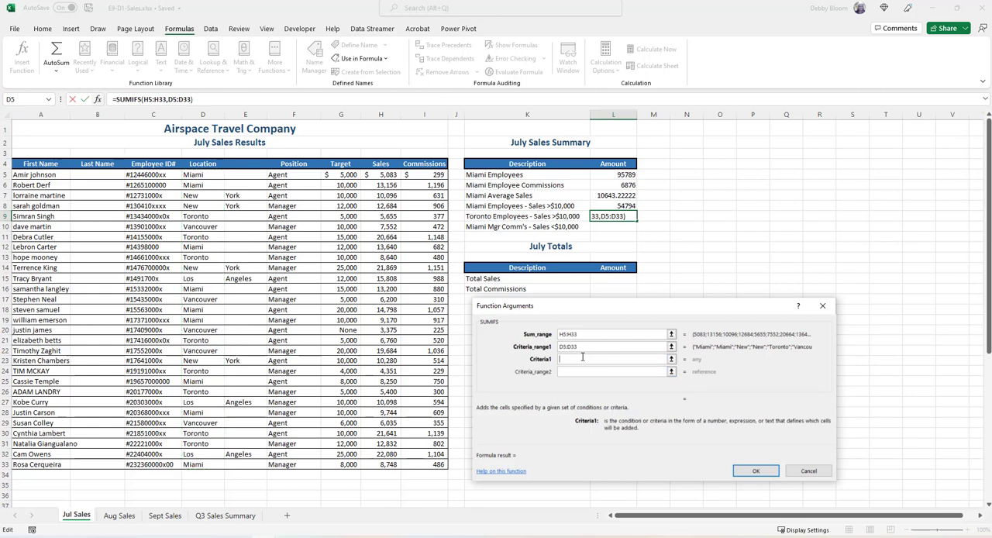
{"action": "type", "text": "\"Toronto\""}
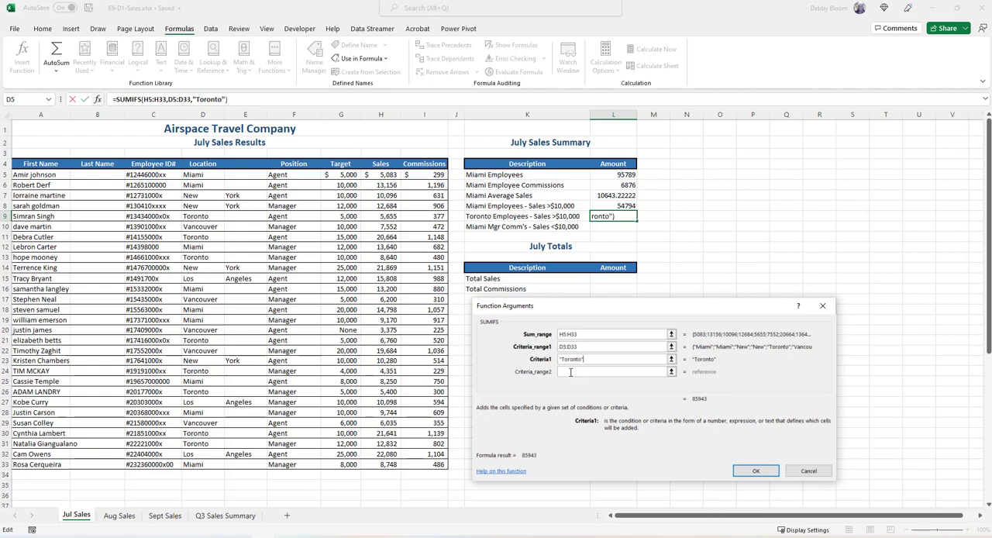
Complete the L9 SUMIFS with a second condition: sales cells H5:H33 matching ">10000"
{"action": "left_click", "coordinate": [571, 372]}
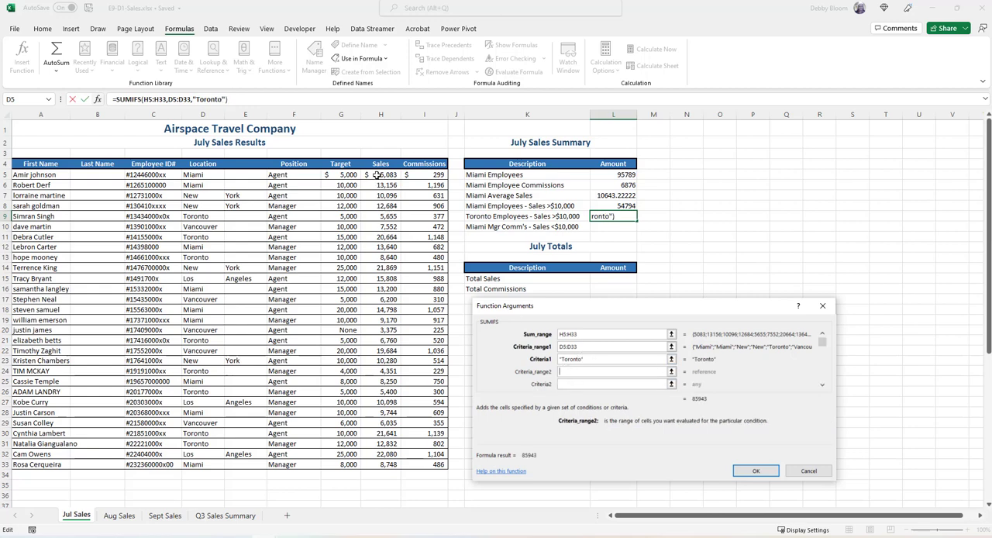
{"action": "left_click_drag", "start_coordinate": [376, 174], "coordinate": [391, 468]}
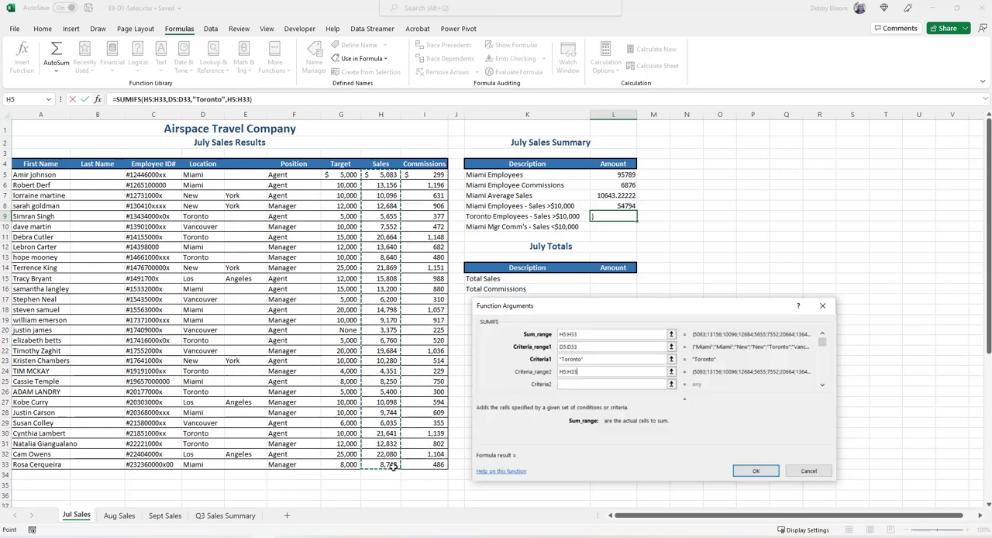
{"action": "left_click", "coordinate": [578, 383]}
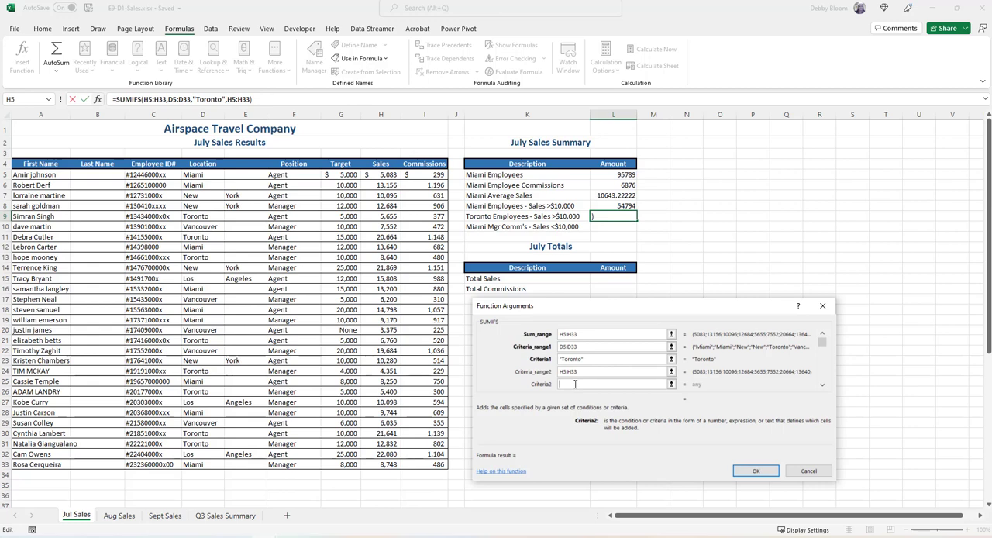
{"action": "type", "text": "\"<"}
{"action": "key", "text": "BackSpace"}
{"action": "type", "text": ">10000\""}
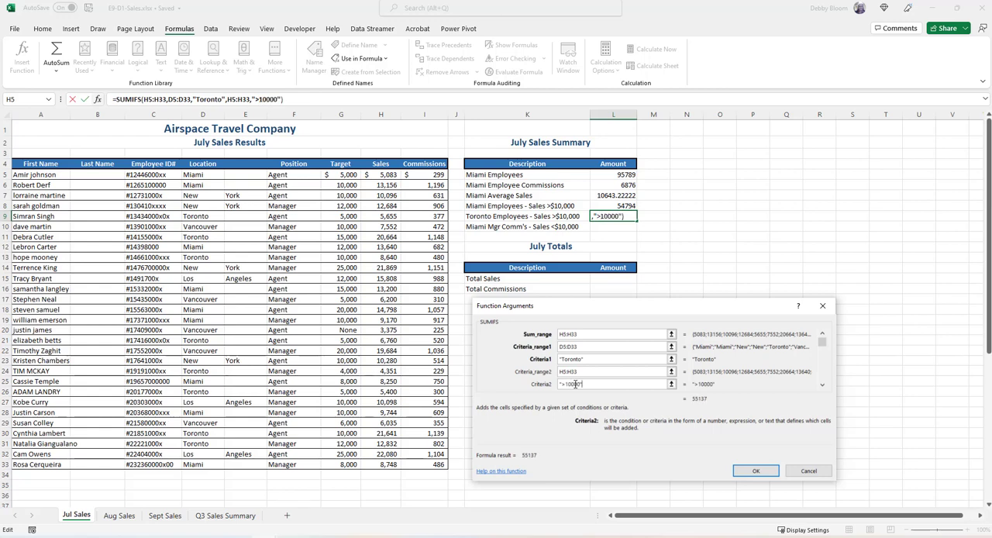
{"action": "left_click", "coordinate": [769, 471]}
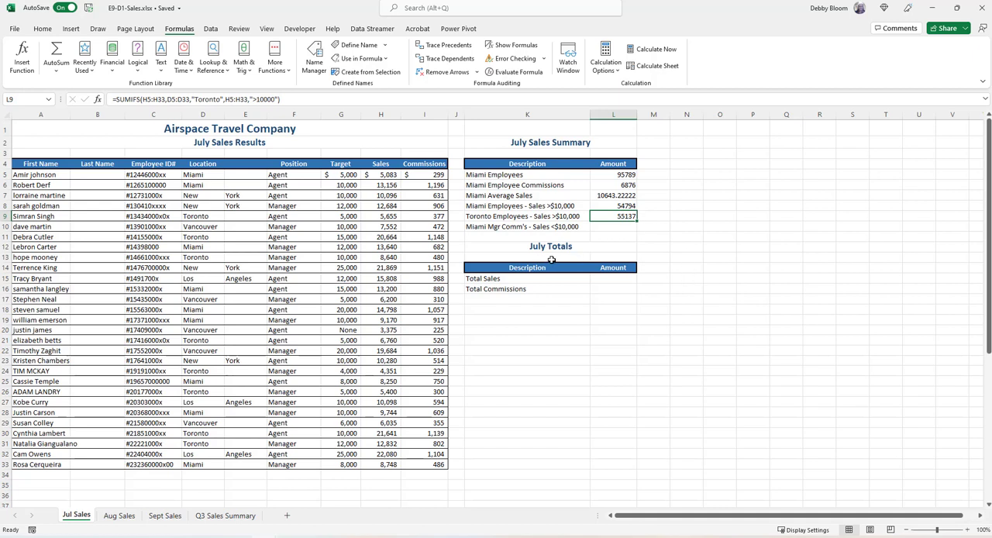
Start a SUMIFS function in L10 for Miami Mgr Comm's - Sales <$10,000, with commission cells I5:I33 as the sum range
{"action": "left_click", "coordinate": [613, 225]}
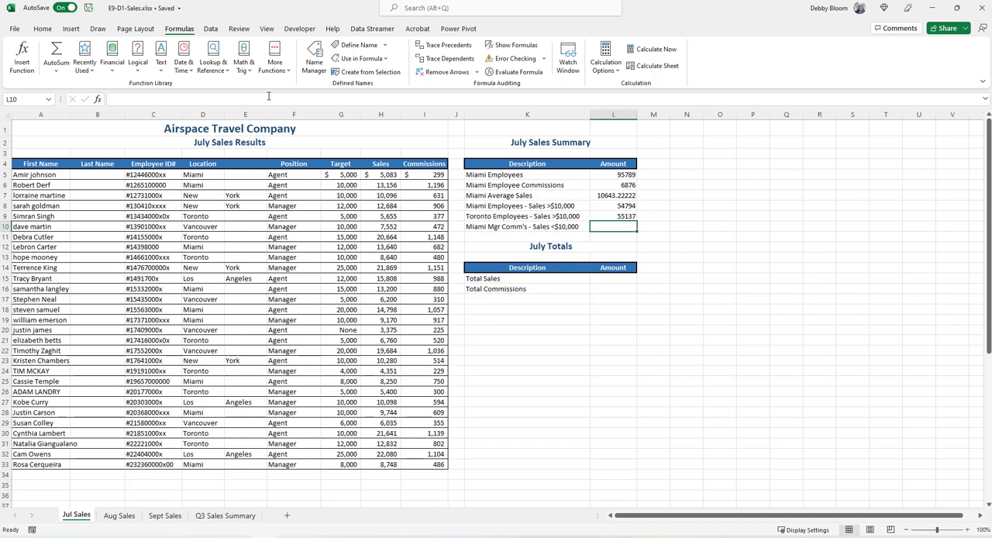
{"action": "left_click", "coordinate": [243, 60]}
{"action": "left_click_drag", "start_coordinate": [312, 106], "coordinate": [329, 324]}
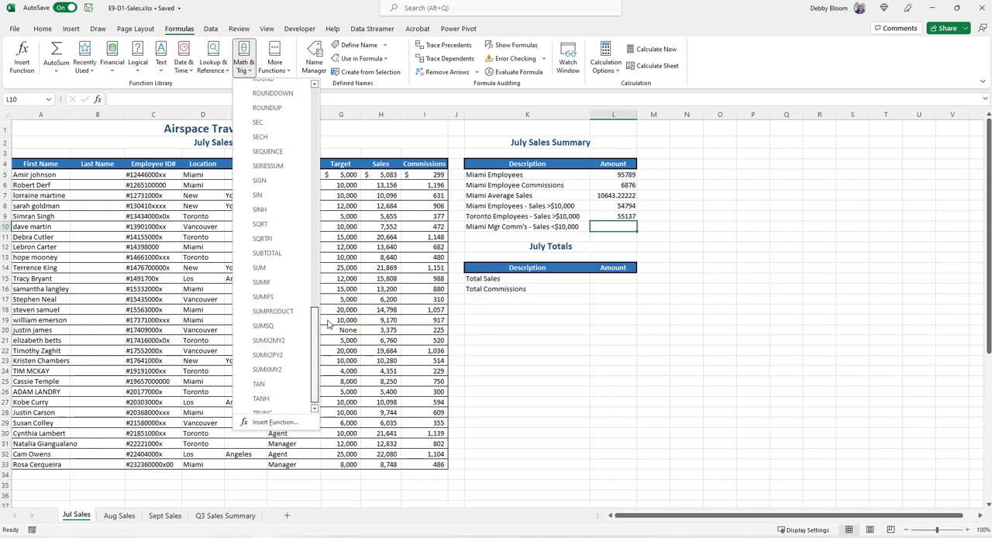
{"action": "left_click", "coordinate": [299, 298]}
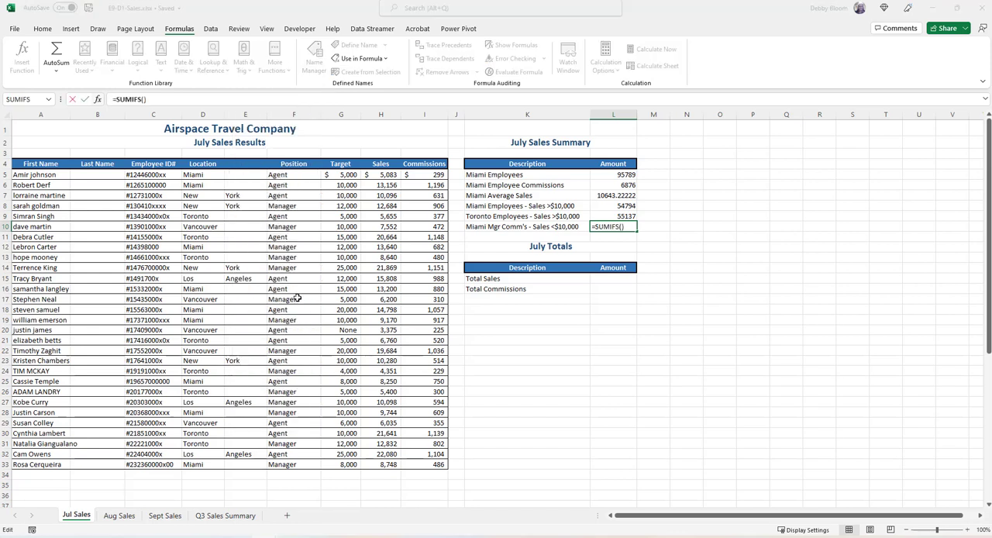
{"action": "left_click_drag", "start_coordinate": [576, 315], "coordinate": [671, 314]}
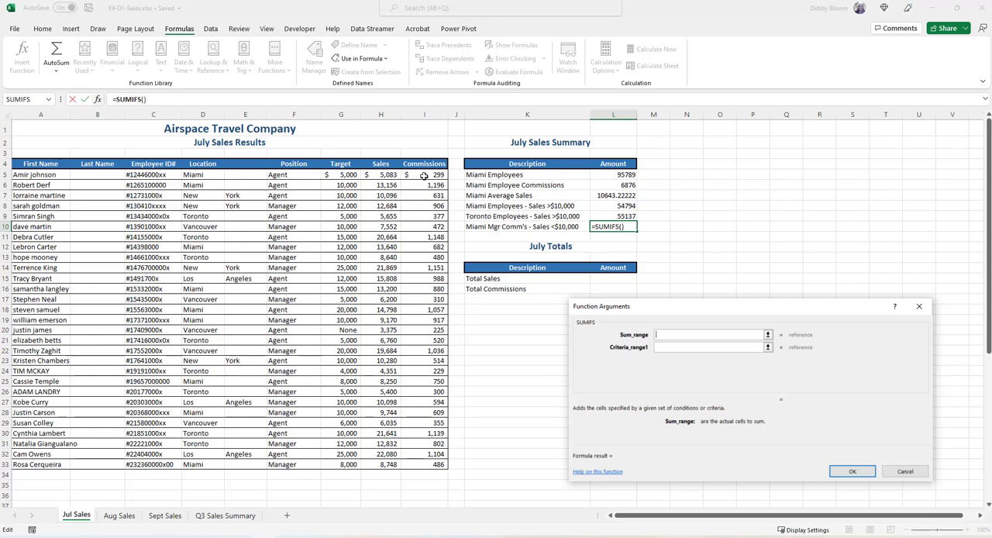
{"action": "left_click_drag", "start_coordinate": [426, 176], "coordinate": [425, 464]}
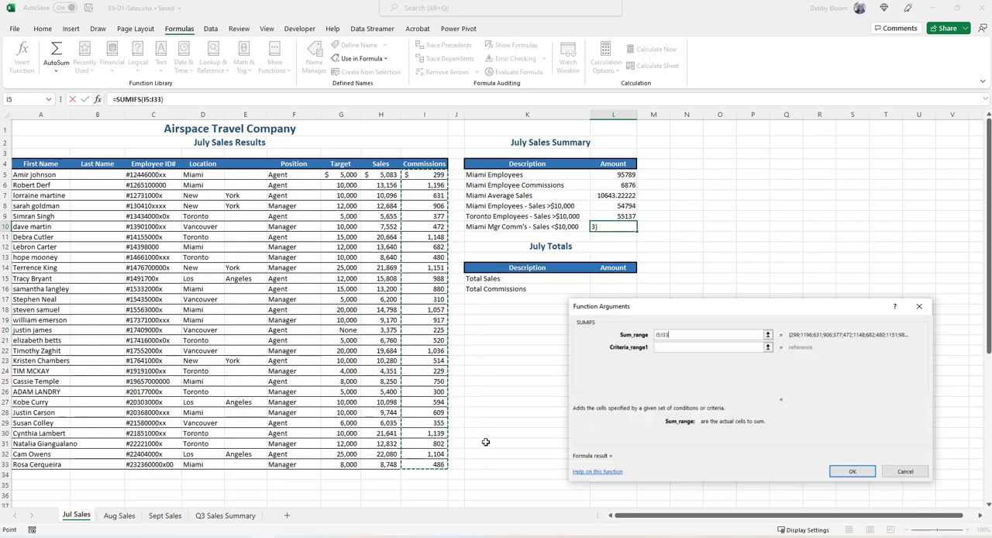
Add the first condition to the L10 SUMIFS: location cells D5:D33 matching "Miami"
{"action": "left_click", "coordinate": [663, 346]}
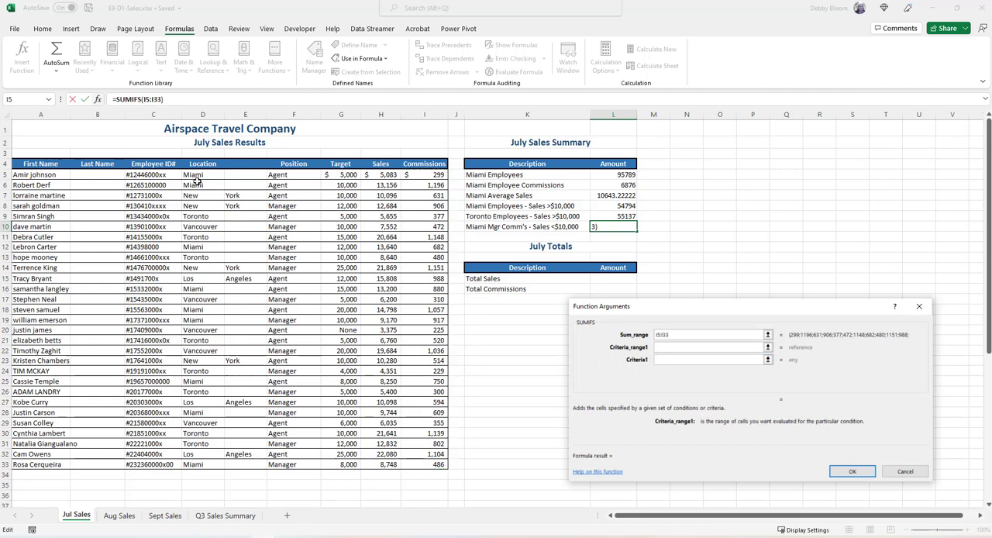
{"action": "left_click_drag", "start_coordinate": [198, 174], "coordinate": [206, 464]}
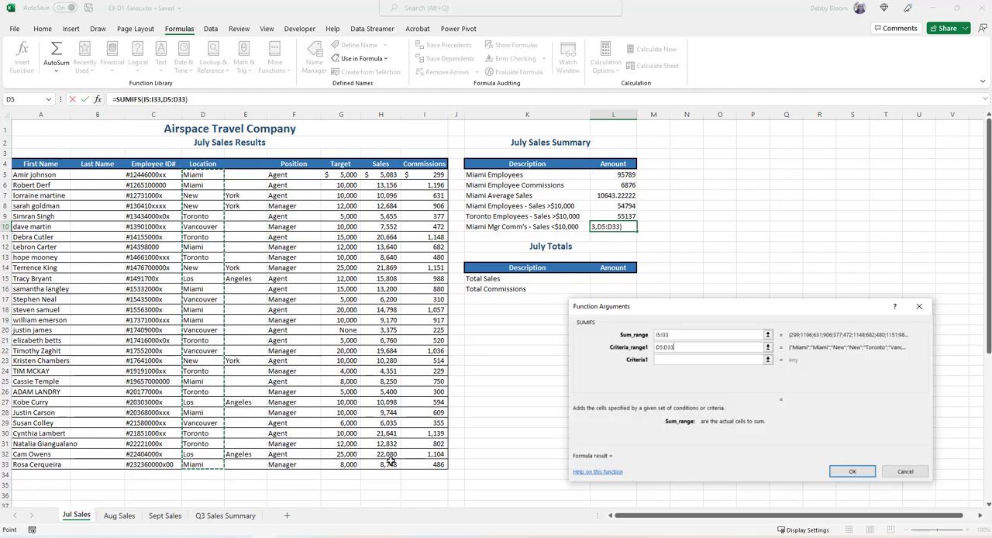
{"action": "left_click", "coordinate": [662, 359]}
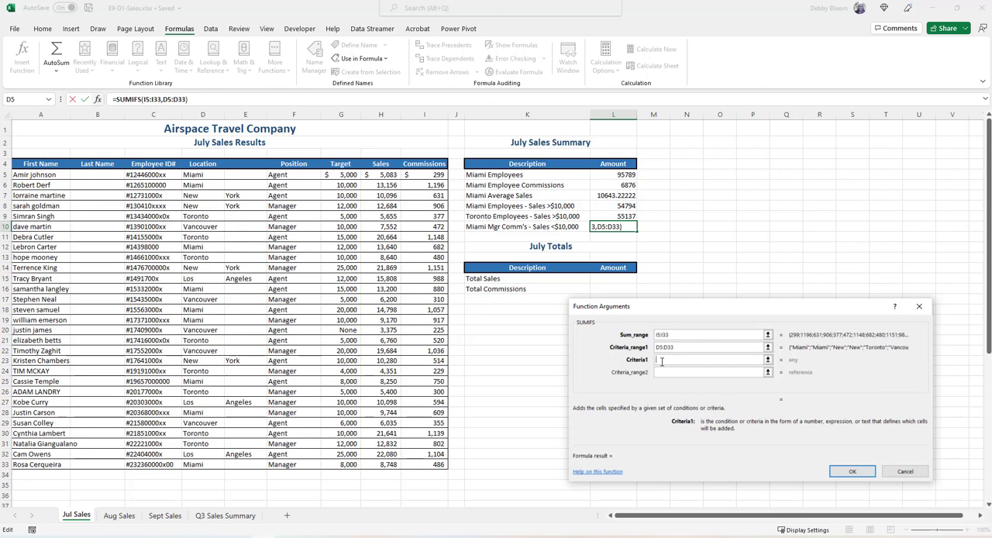
{"action": "type", "text": "\"Miami\""}
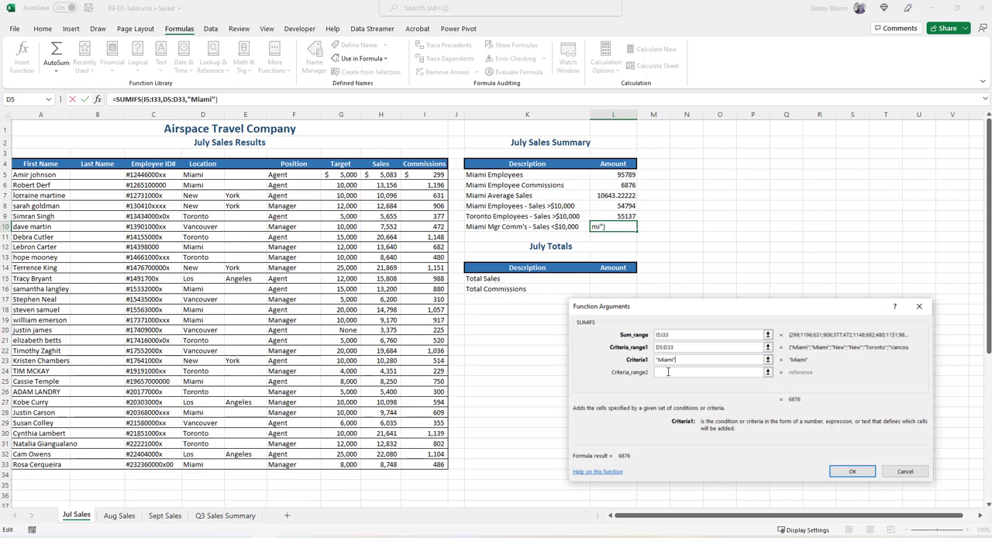
Set the second criteria range of the L10 SUMIFS to the position cells F5:F33
{"action": "left_click", "coordinate": [667, 372]}
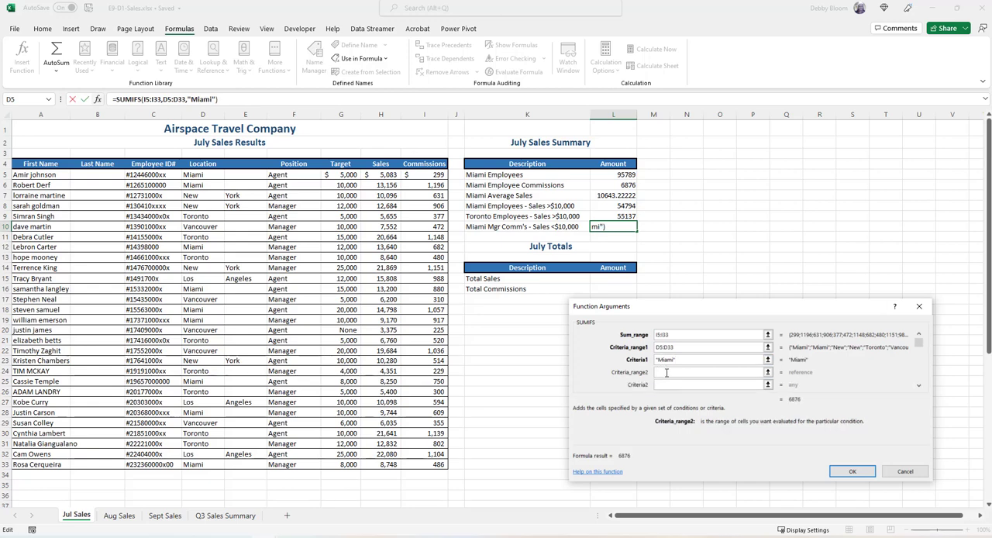
{"action": "left_click", "coordinate": [296, 177]}
{"action": "left_click_drag", "start_coordinate": [295, 177], "coordinate": [310, 467]}
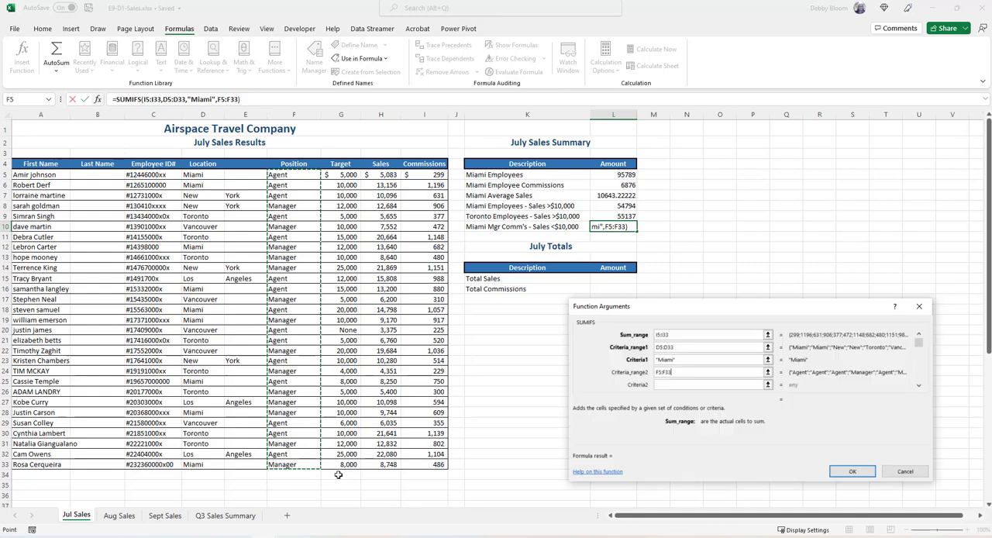
Set the second criterion of the L10 SUMIFS to "Manager" for the position range
{"action": "left_click", "coordinate": [665, 385]}
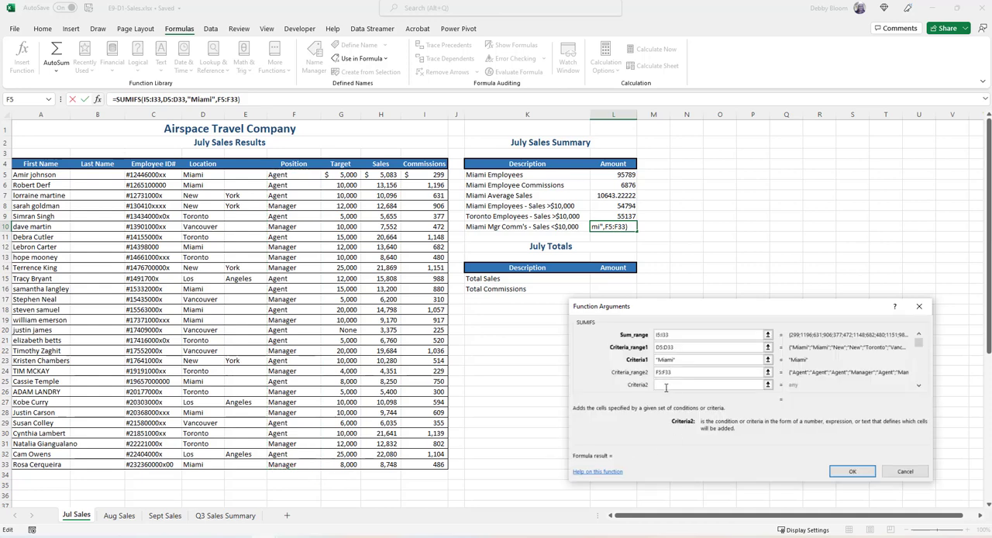
{"action": "type", "text": "\"Manager"}
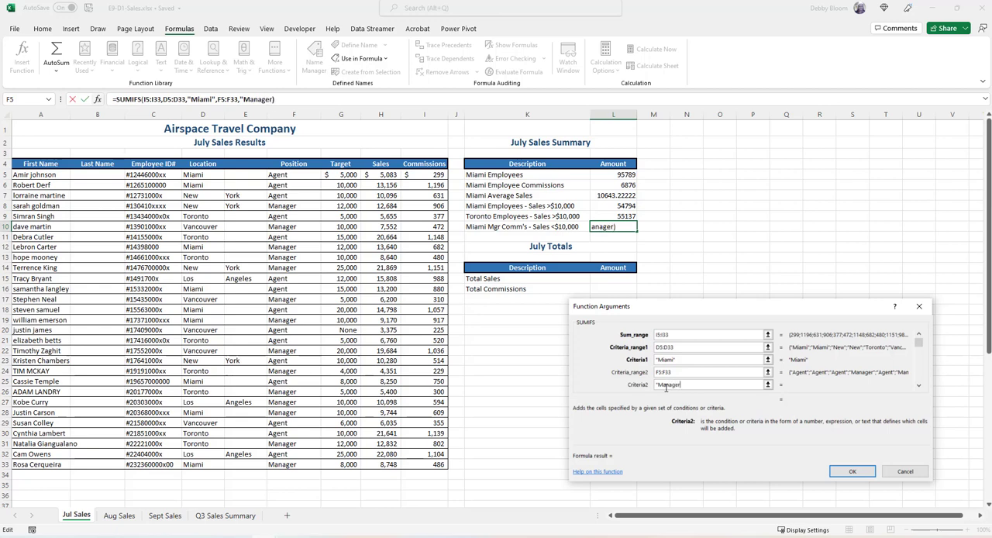
{"action": "type", "text": "\""}
Complete the L10 SUMIFS with a third condition: sales cells H5:H33 matching "<10000"
{"action": "left_click", "coordinate": [918, 386]}
{"action": "left_click", "coordinate": [919, 387]}
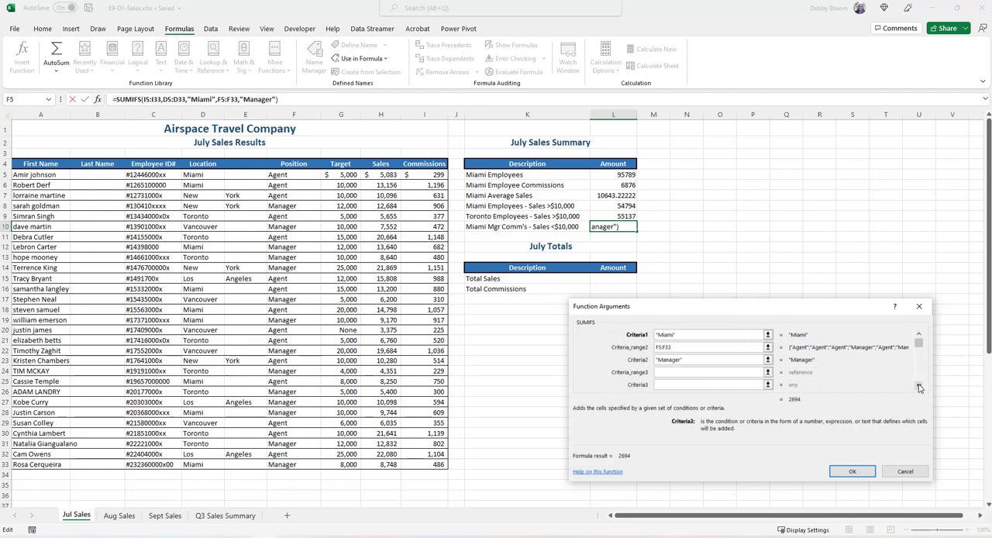
{"action": "left_click", "coordinate": [669, 372]}
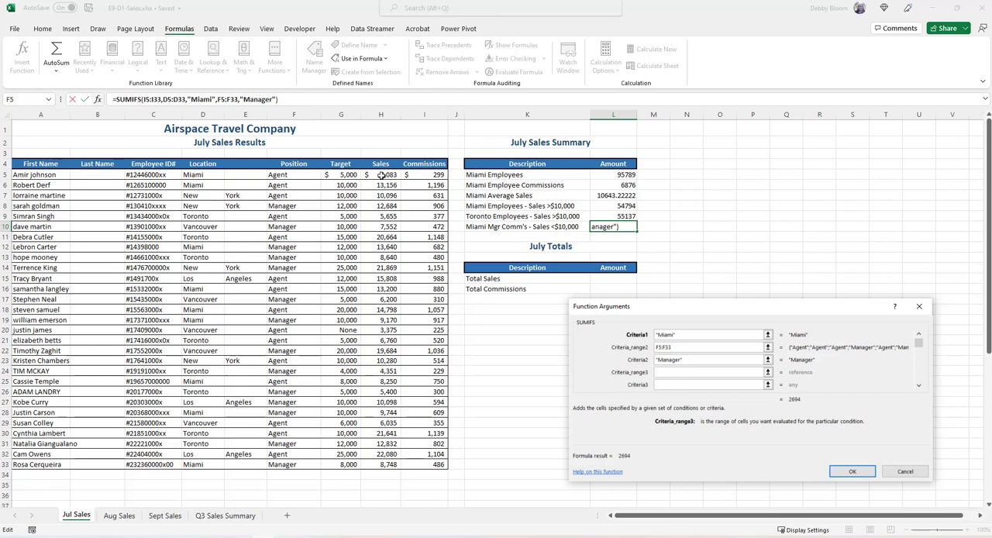
{"action": "left_click_drag", "start_coordinate": [381, 174], "coordinate": [387, 465]}
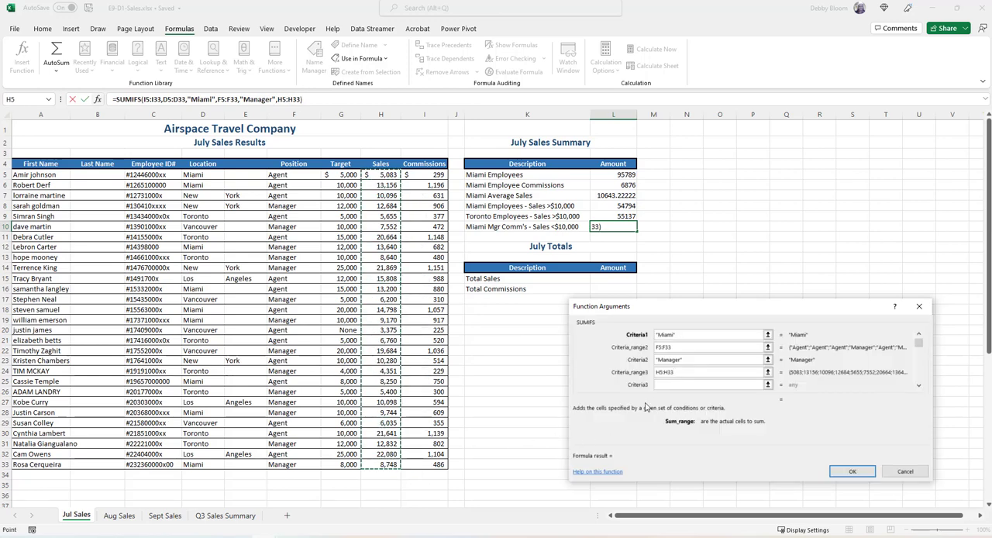
{"action": "left_click", "coordinate": [667, 384]}
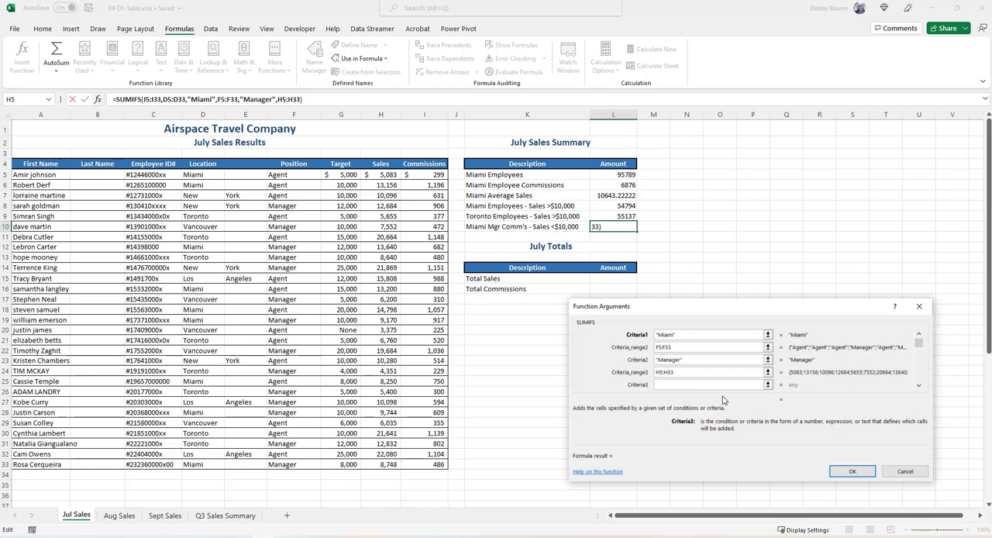
{"action": "type", "text": "\"<10000\""}
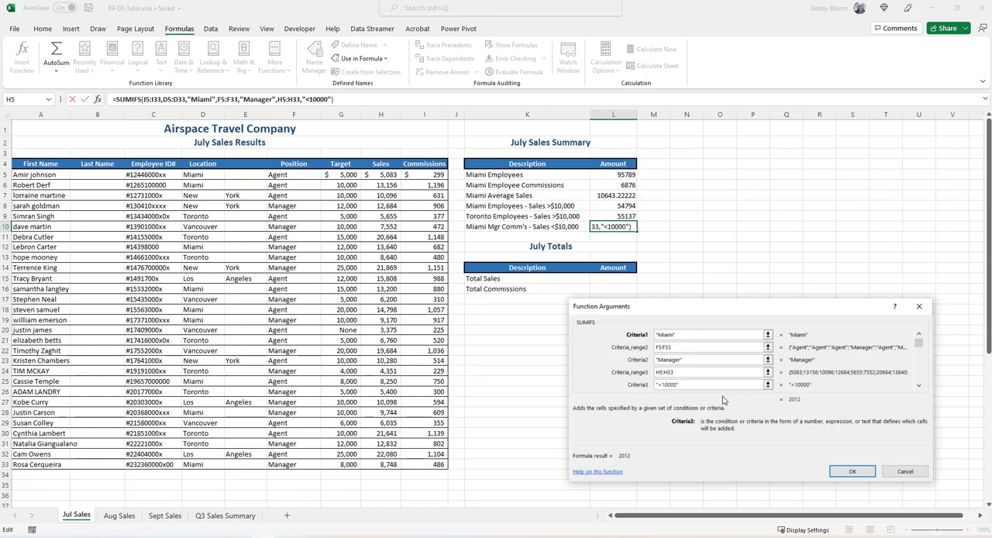
{"action": "left_click", "coordinate": [843, 475]}
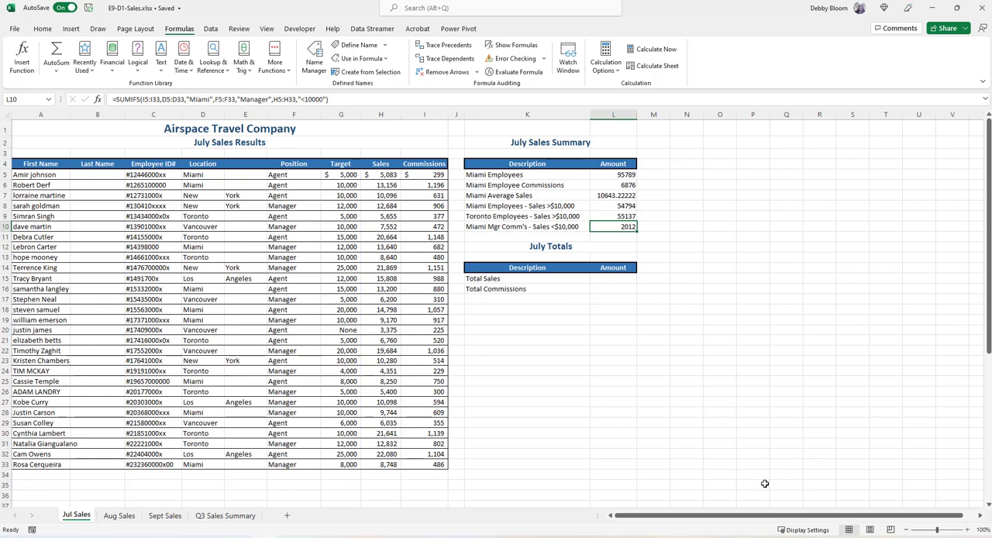
Examine the formulas behind the August Sales Summary and August Totals amounts on the Aug Sales sheet
{"action": "left_click", "coordinate": [116, 516]}
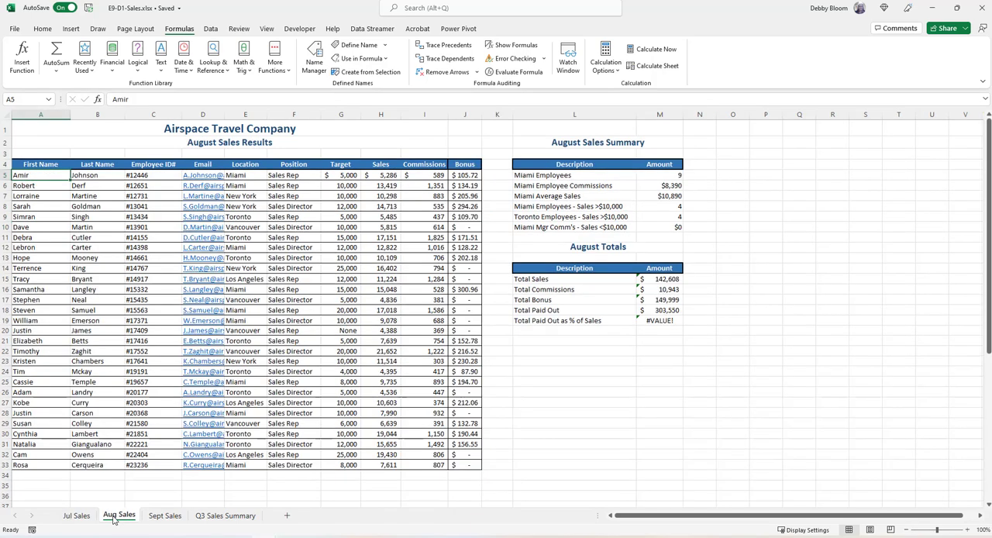
{"action": "left_click", "coordinate": [662, 176]}
{"action": "left_click", "coordinate": [657, 197]}
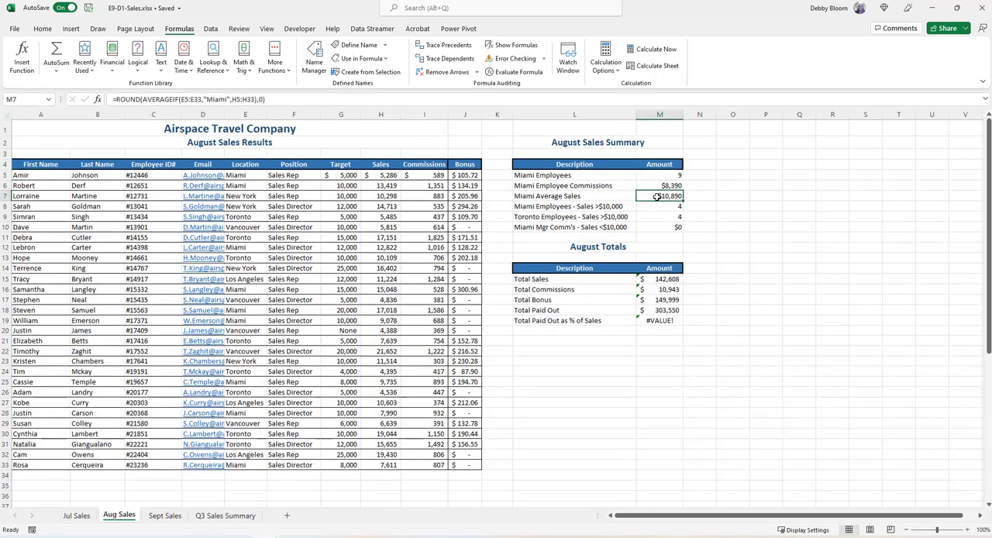
{"action": "left_click", "coordinate": [661, 206]}
{"action": "left_click", "coordinate": [663, 217]}
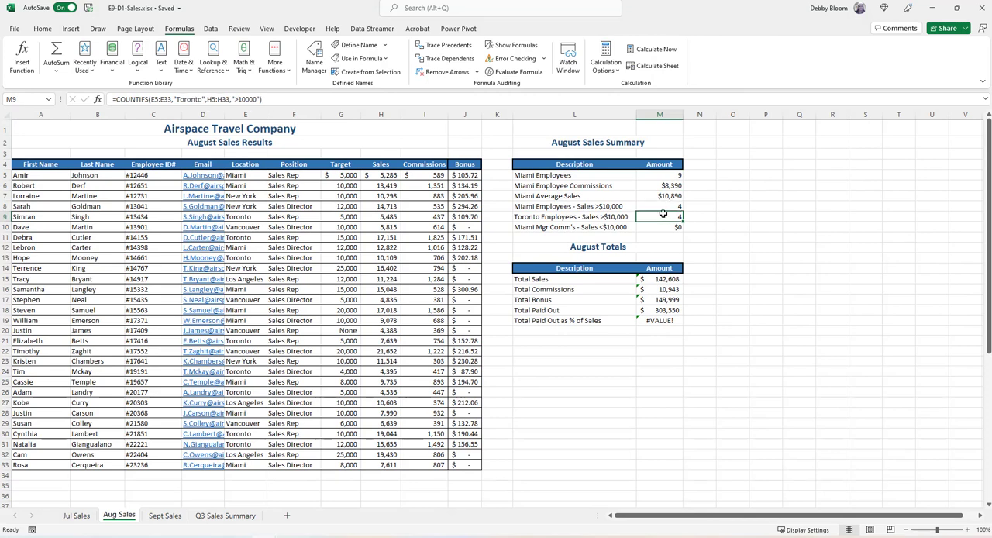
{"action": "left_click", "coordinate": [663, 226]}
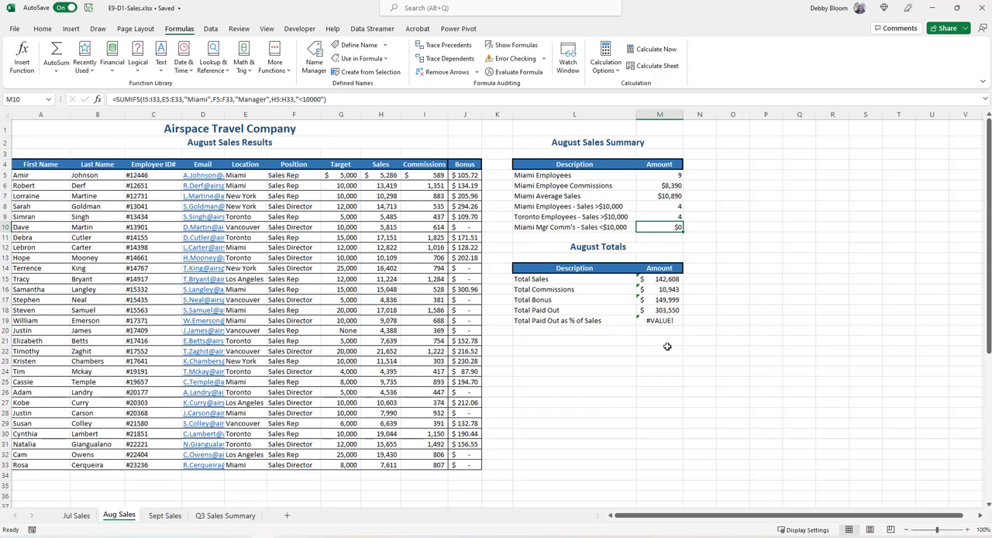
{"action": "left_click", "coordinate": [665, 278]}
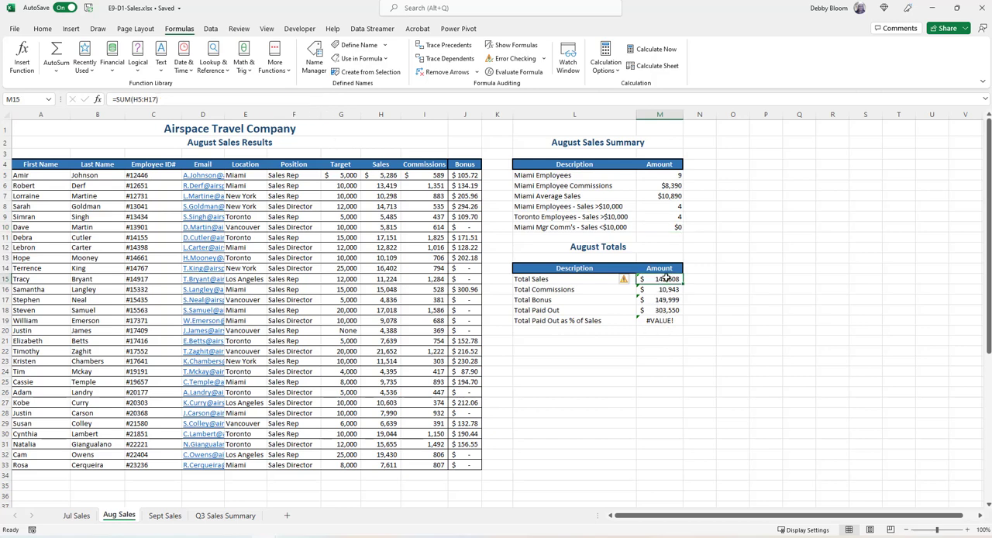
{"action": "left_click", "coordinate": [653, 321]}
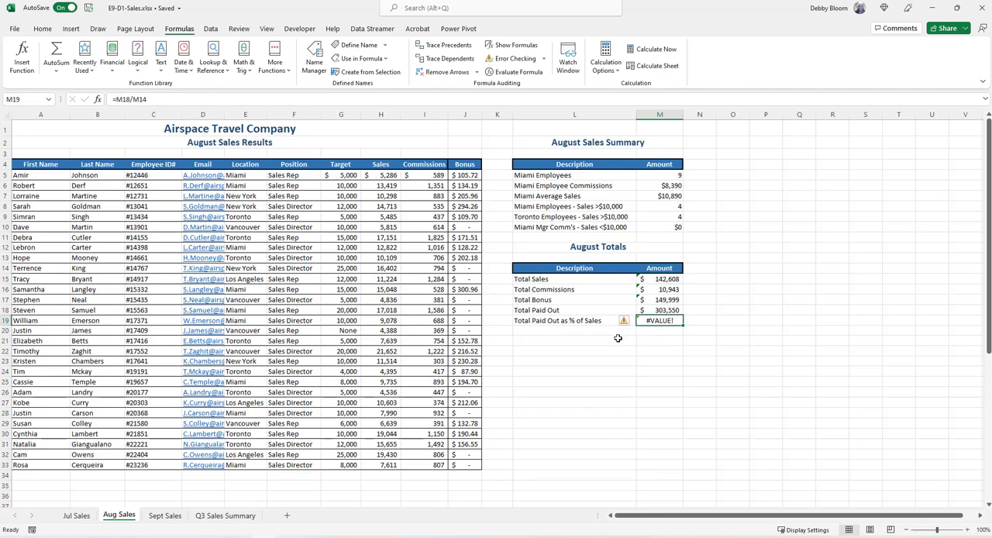
On the Sept Sales sheet, copy the location cells E5:E33 and paste them under Sales by Location, starting in K20
{"action": "left_click", "coordinate": [163, 516]}
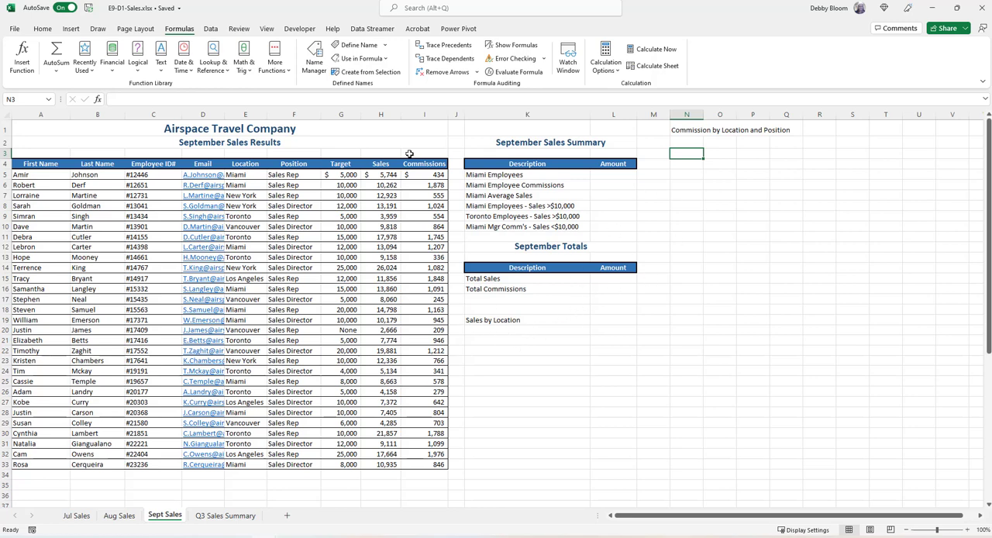
{"action": "left_click", "coordinate": [507, 331]}
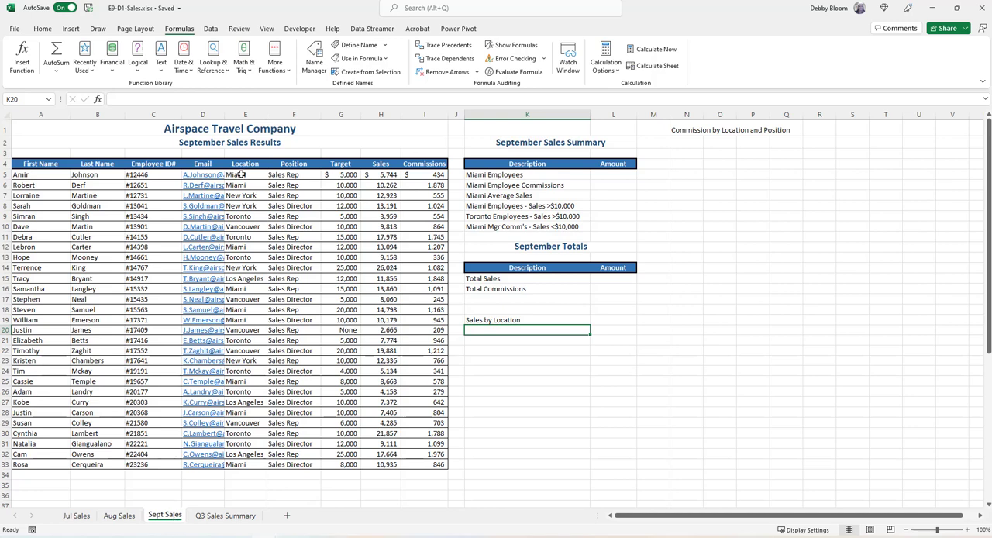
{"action": "left_click_drag", "start_coordinate": [243, 176], "coordinate": [246, 463]}
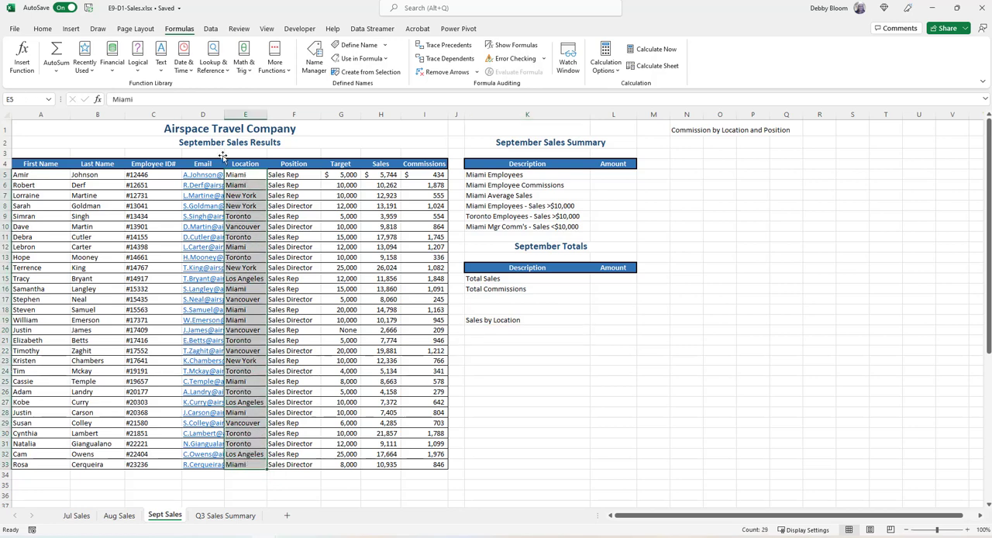
{"action": "left_click", "coordinate": [42, 29]}
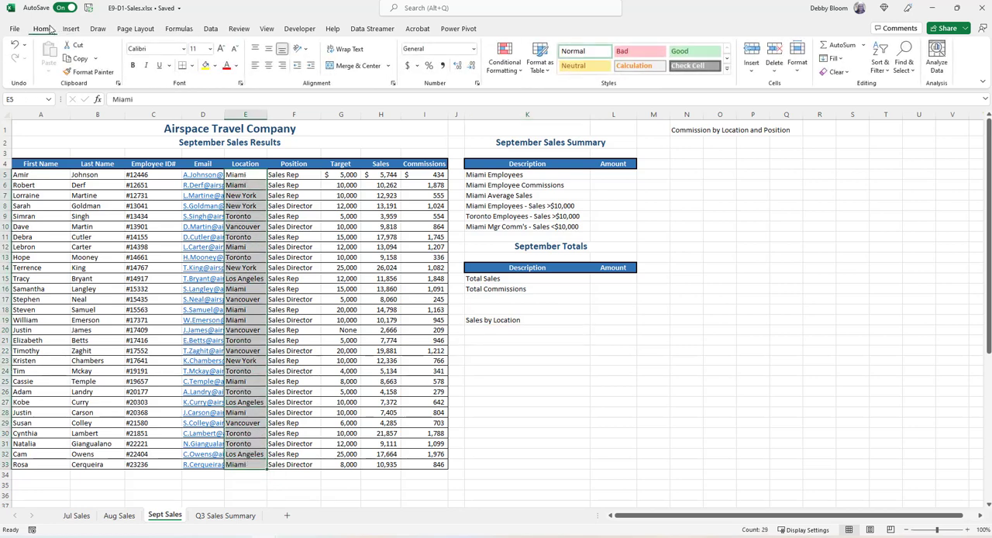
{"action": "left_click", "coordinate": [78, 59]}
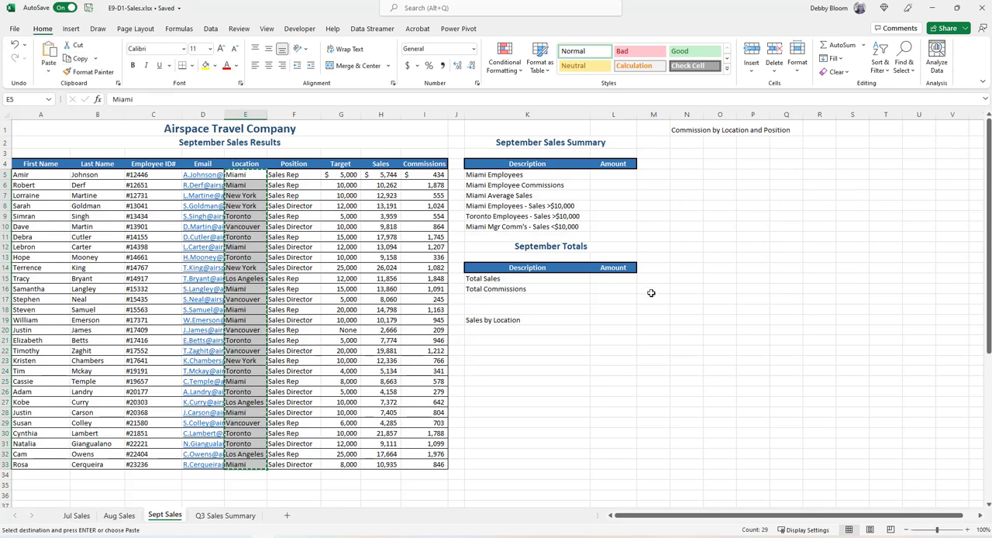
{"action": "left_click", "coordinate": [528, 330]}
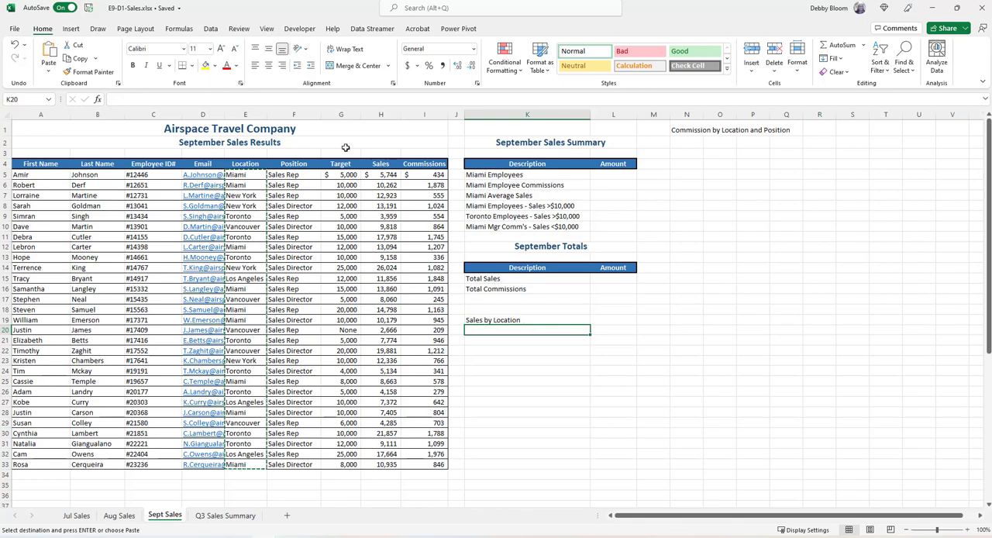
{"action": "left_click", "coordinate": [48, 53]}
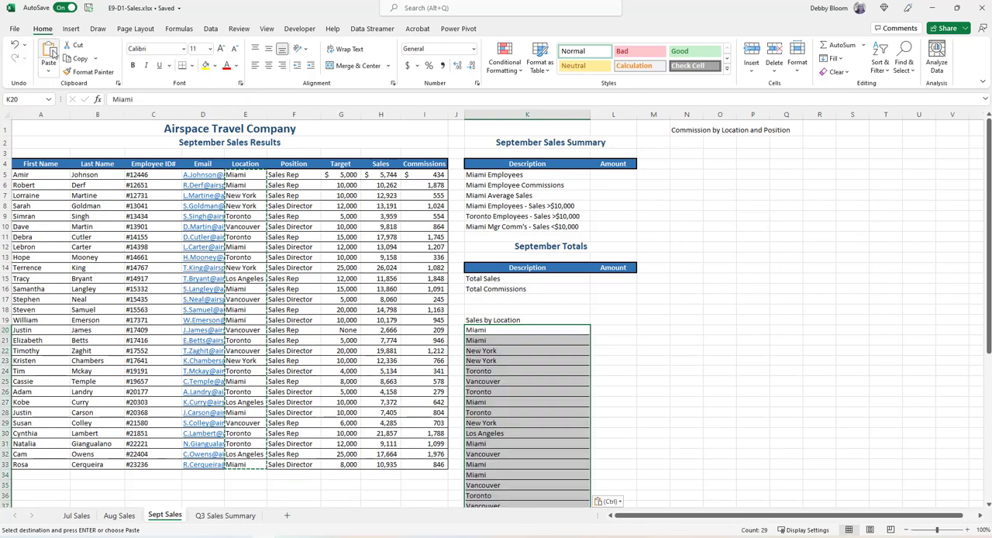
Remove the duplicates from the pasted location list in K20:K48, treating the data as having no headers
{"action": "scroll", "coordinate": [610, 397], "scroll_direction": "down", "scroll_amount": 5}
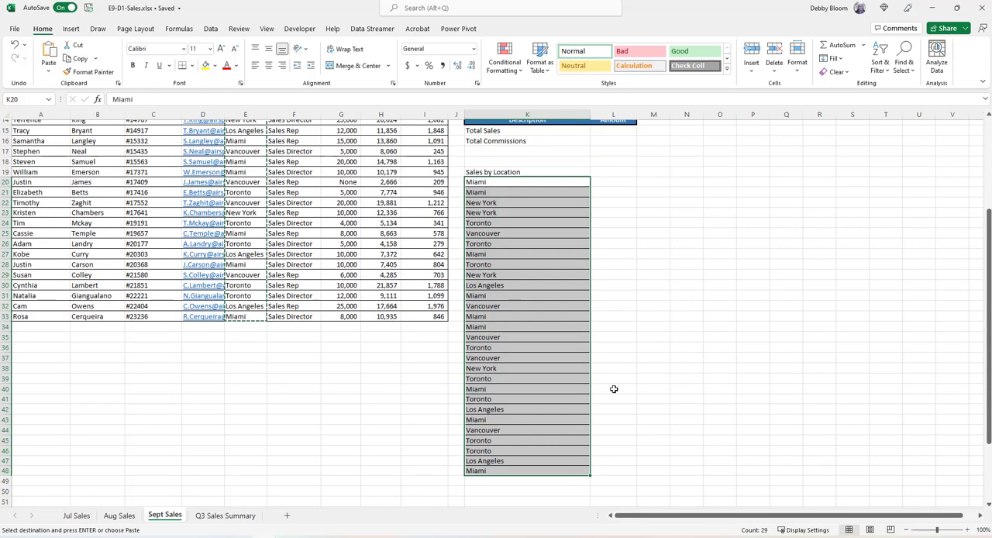
{"action": "scroll", "coordinate": [617, 383], "scroll_direction": "up", "scroll_amount": 4}
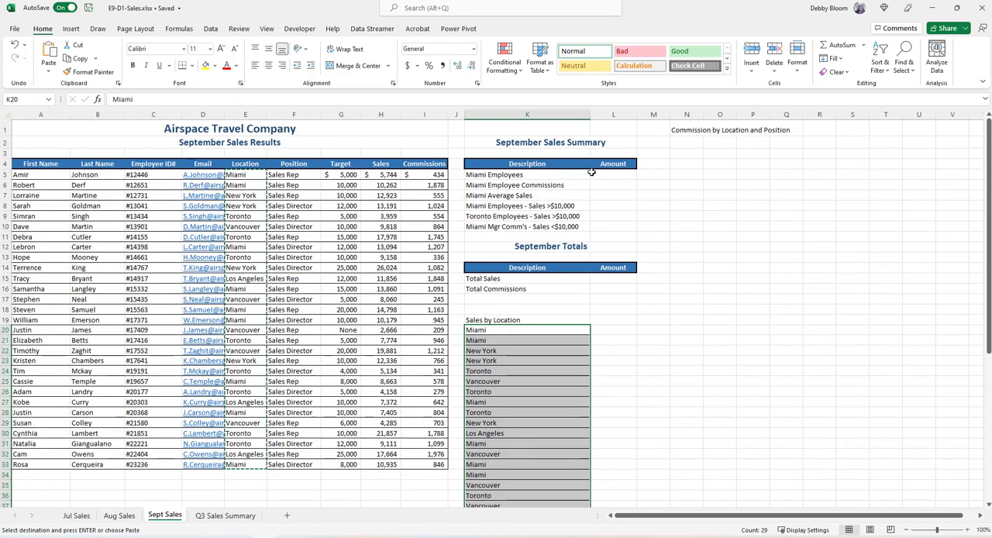
{"action": "left_click", "coordinate": [210, 29]}
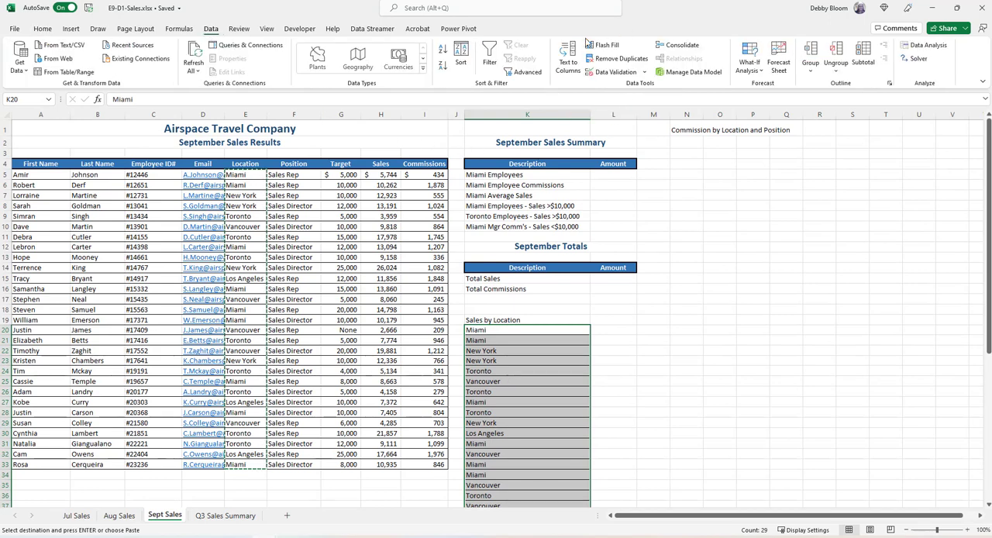
{"action": "left_click", "coordinate": [624, 59]}
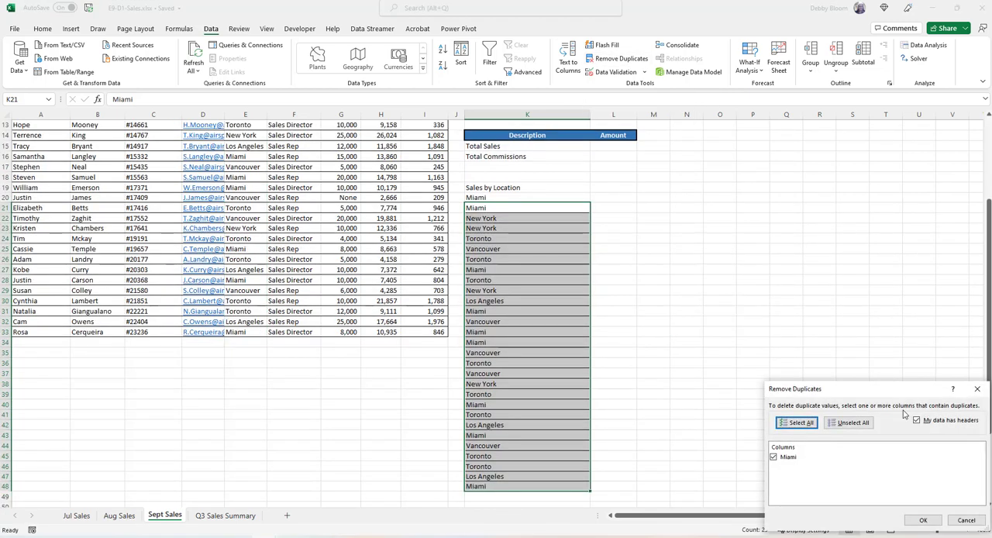
{"action": "left_click", "coordinate": [918, 420]}
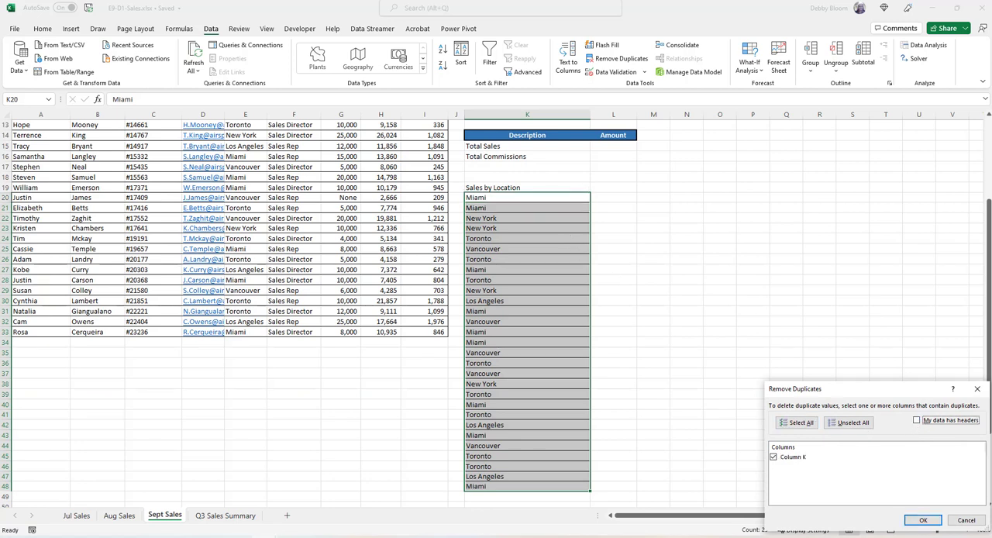
{"action": "left_click", "coordinate": [921, 520]}
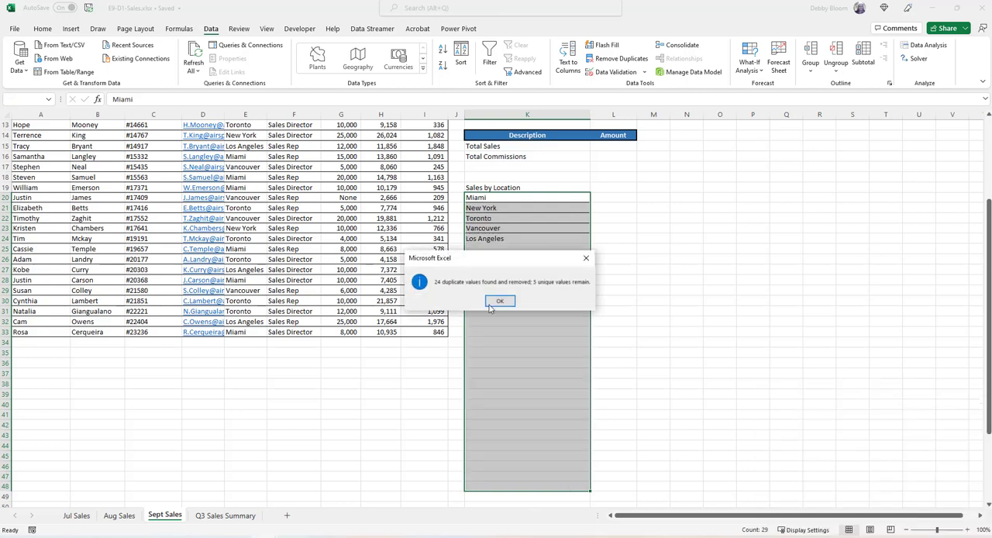
{"action": "left_click", "coordinate": [500, 302]}
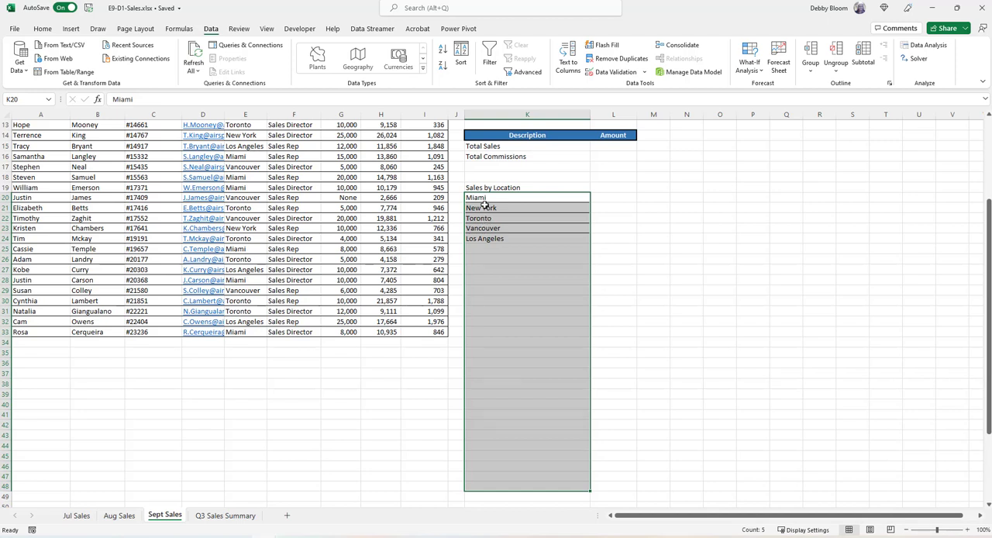
Sort the Sales by Location list in column K from A to Z, starting from the New York cell K21
{"action": "left_click", "coordinate": [485, 207]}
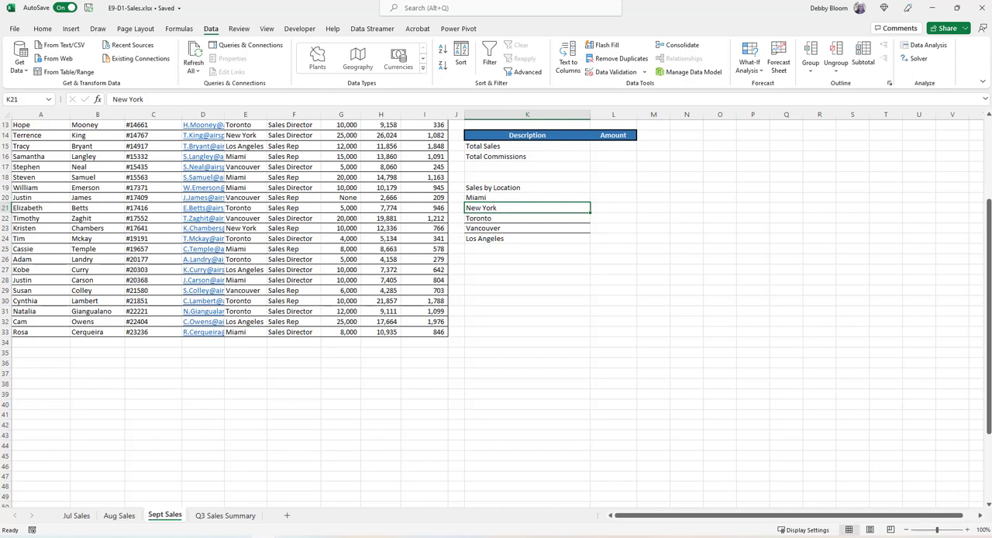
{"action": "left_click", "coordinate": [42, 29]}
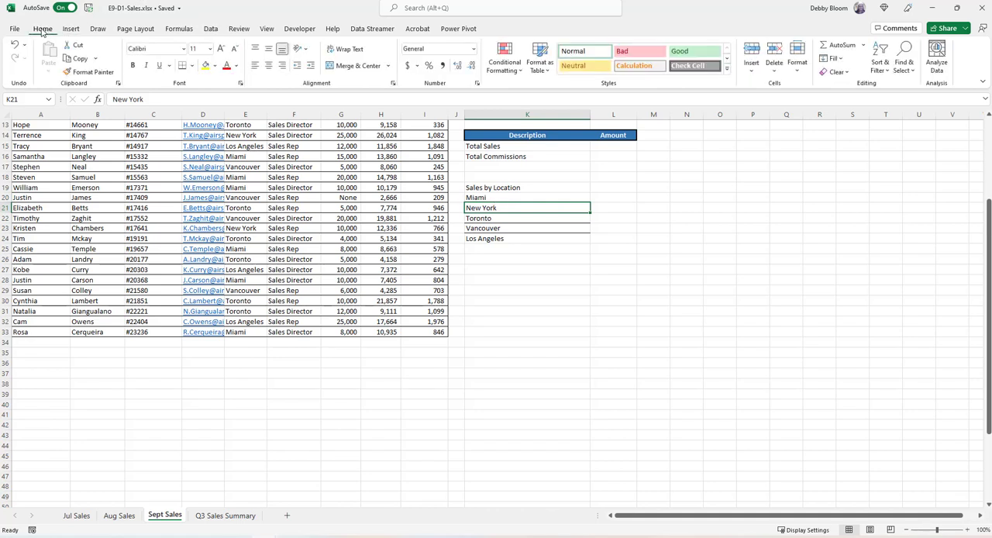
{"action": "left_click", "coordinate": [879, 63]}
{"action": "left_click", "coordinate": [890, 86]}
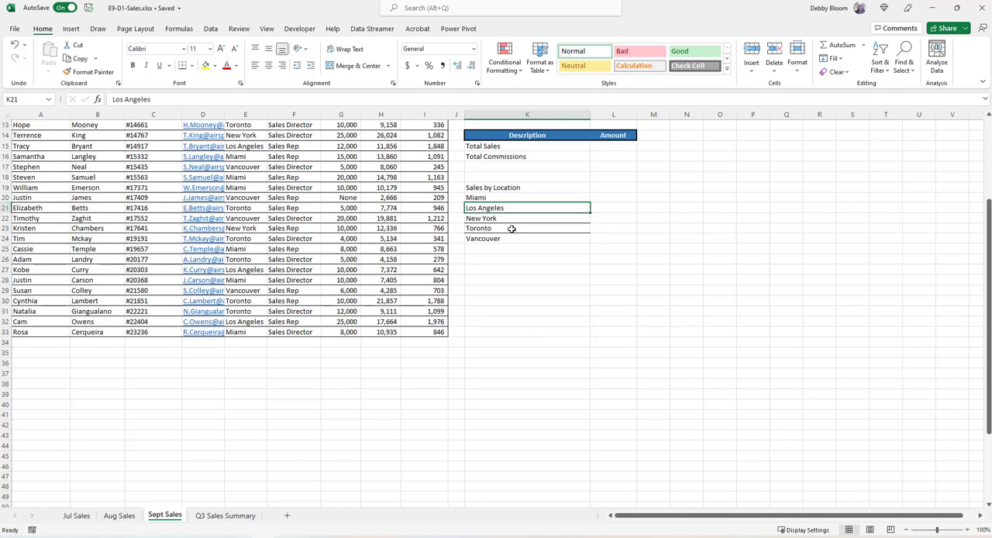
Start a SUMIF function in L20 beside Miami, using the locations $E$5:$E$33 as the absolute criteria range
{"action": "left_click", "coordinate": [614, 197]}
{"action": "scroll", "coordinate": [730, 286], "scroll_direction": "up", "scroll_amount": 2}
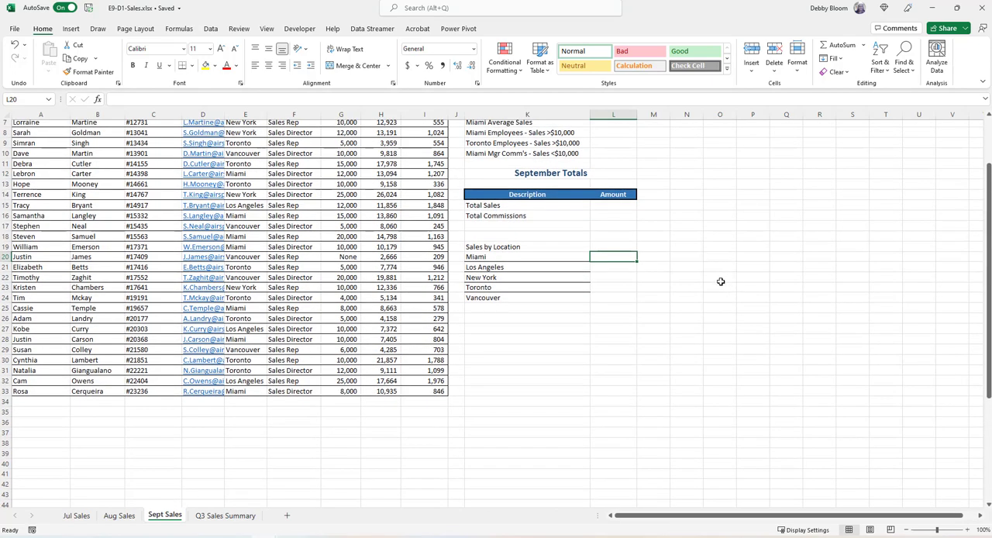
{"action": "left_click", "coordinate": [177, 29]}
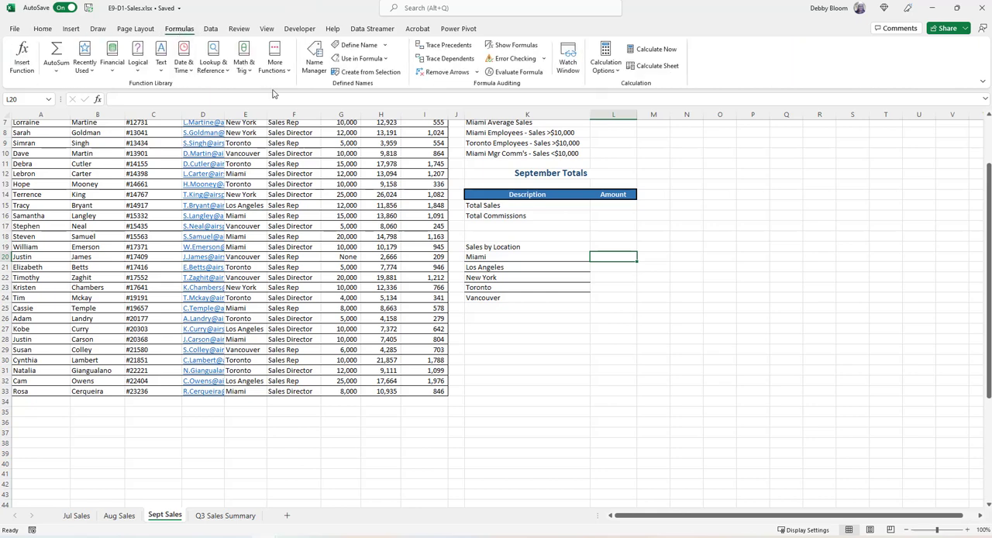
{"action": "left_click", "coordinate": [243, 66]}
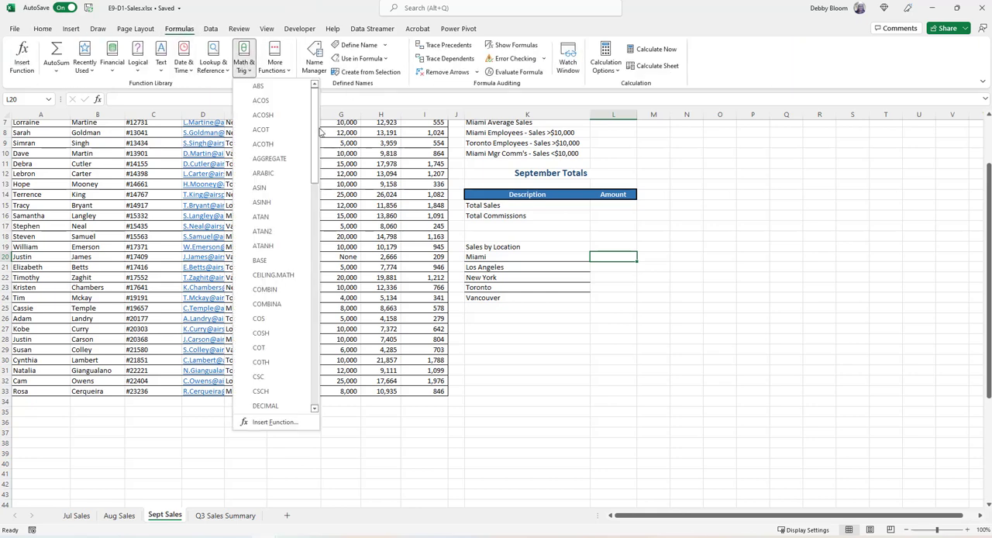
{"action": "left_click_drag", "start_coordinate": [314, 135], "coordinate": [336, 348]}
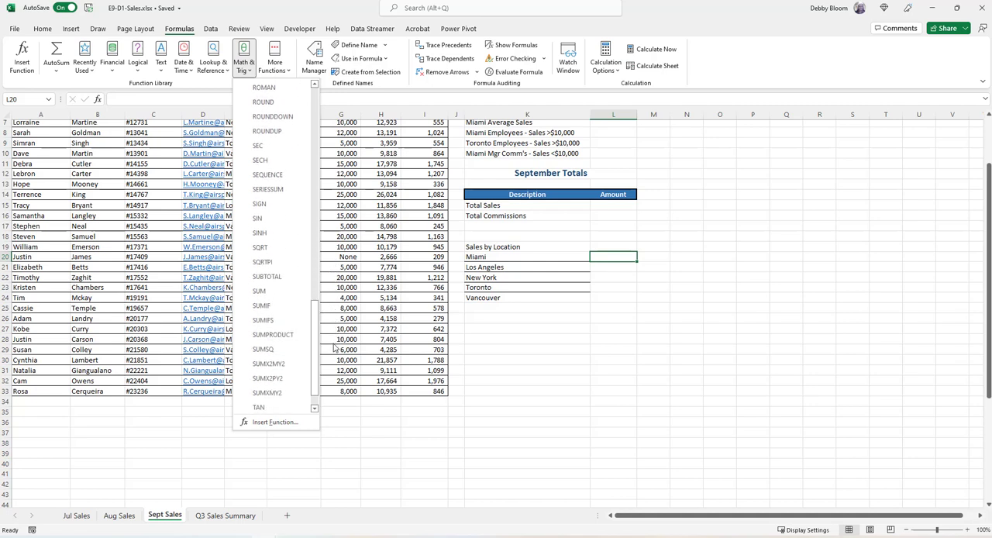
{"action": "left_click", "coordinate": [289, 306]}
{"action": "left_click_drag", "start_coordinate": [687, 290], "coordinate": [743, 303]}
{"action": "scroll", "coordinate": [416, 192], "scroll_direction": "up", "scroll_amount": 2}
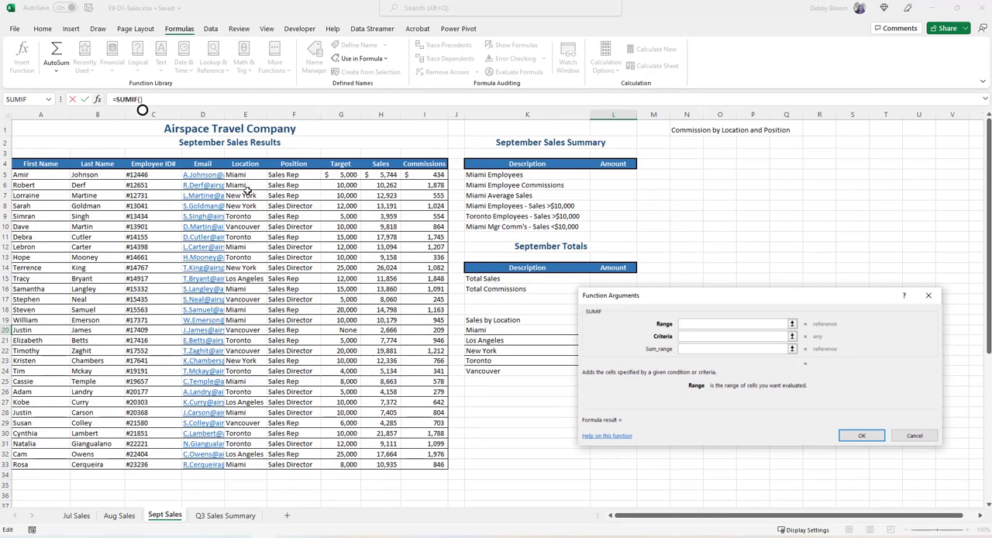
{"action": "left_click_drag", "start_coordinate": [243, 175], "coordinate": [237, 324]}
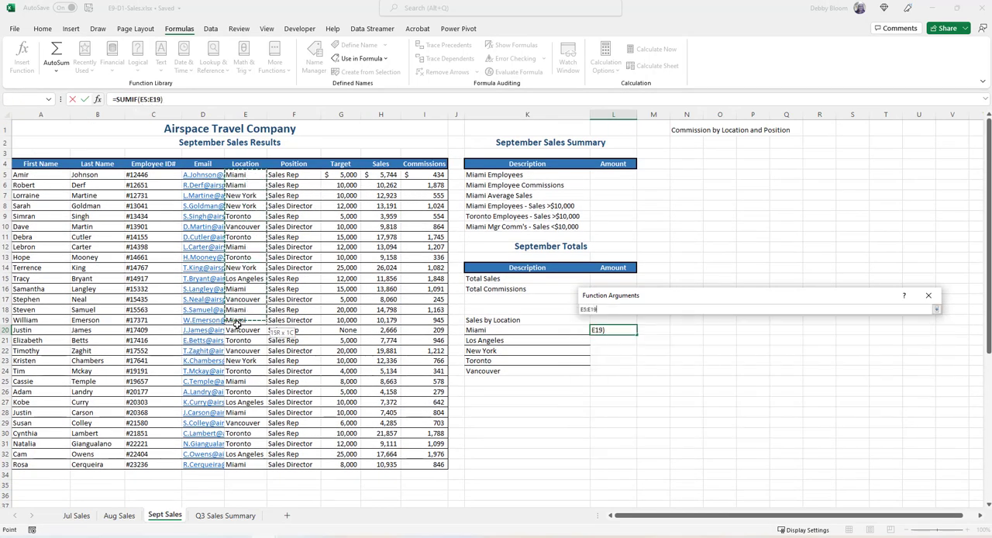
{"action": "left_click_drag", "start_coordinate": [242, 425], "coordinate": [242, 466]}
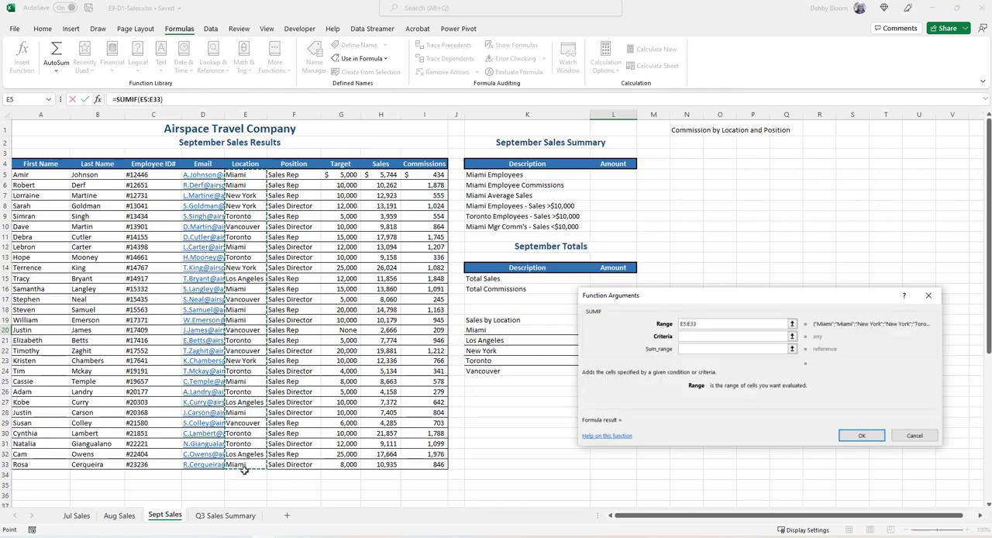
{"action": "left_click_drag", "start_coordinate": [727, 300], "coordinate": [760, 147]}
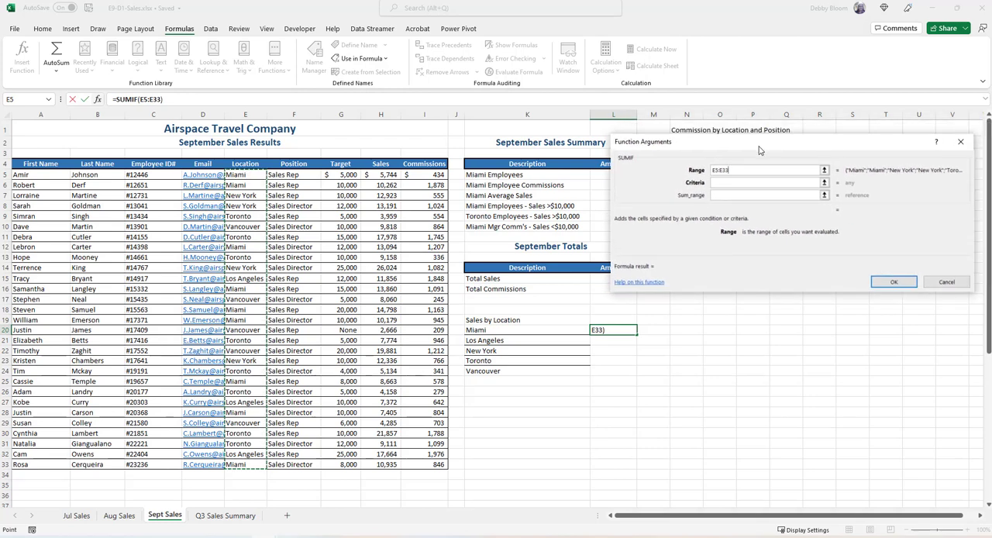
{"action": "key", "text": "F4"}
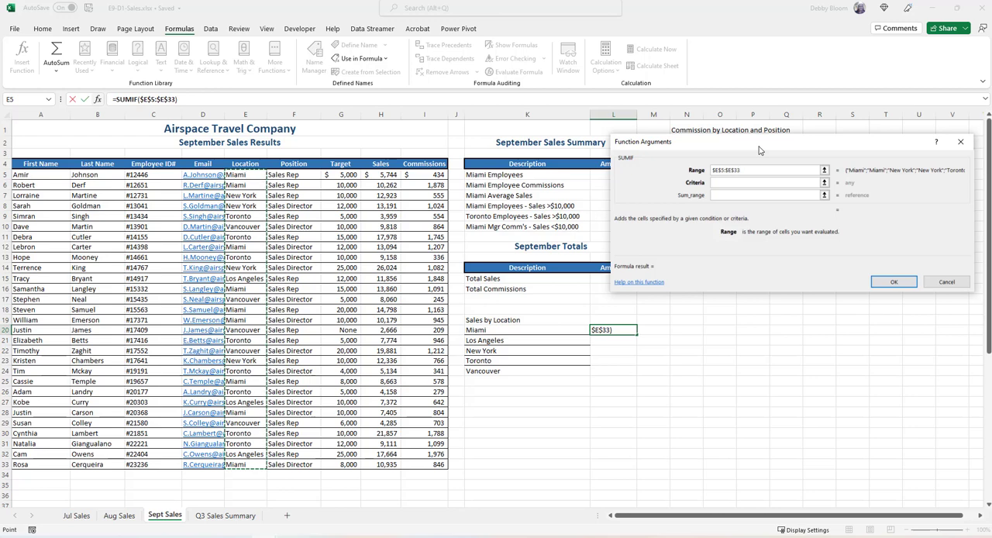
Complete the SUMIF with criteria K20 and absolute sum range $H$5:$H$33, and fill the formula down to L24
{"action": "left_click", "coordinate": [722, 183]}
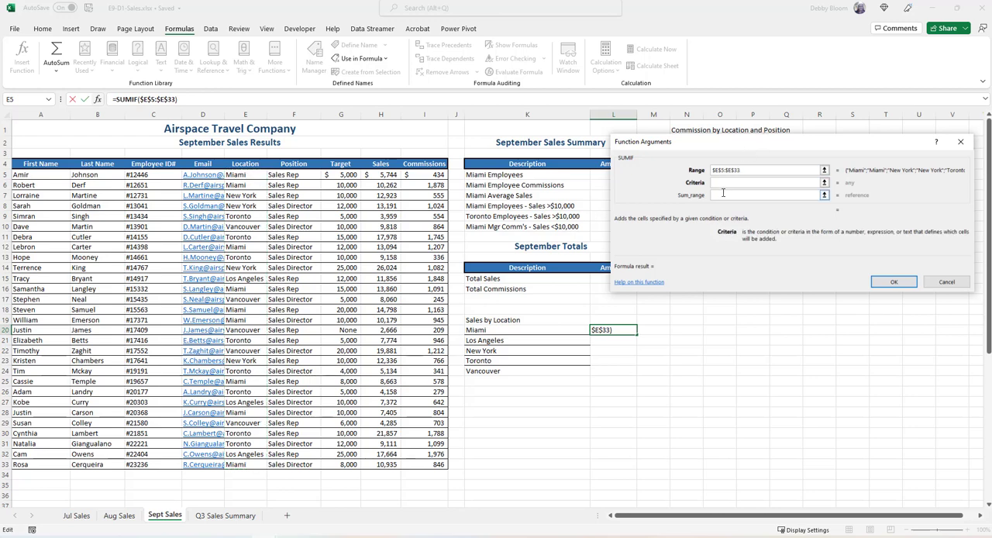
{"action": "left_click", "coordinate": [544, 328]}
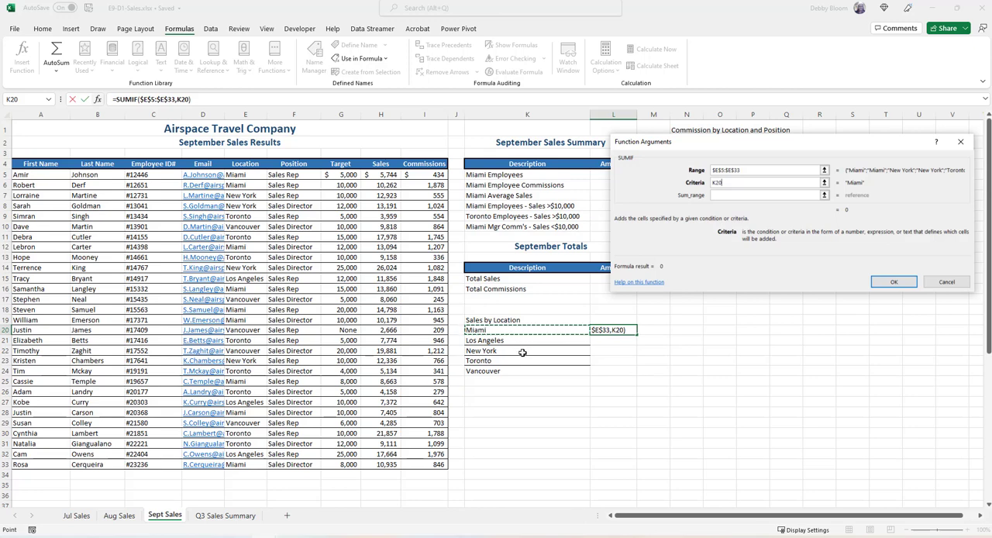
{"action": "left_click", "coordinate": [732, 194]}
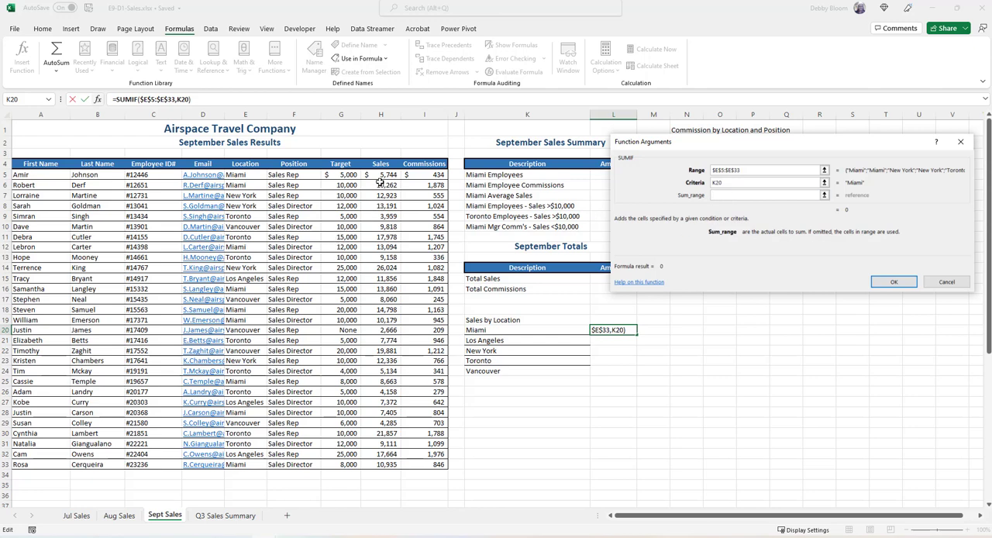
{"action": "left_click_drag", "start_coordinate": [379, 176], "coordinate": [393, 460]}
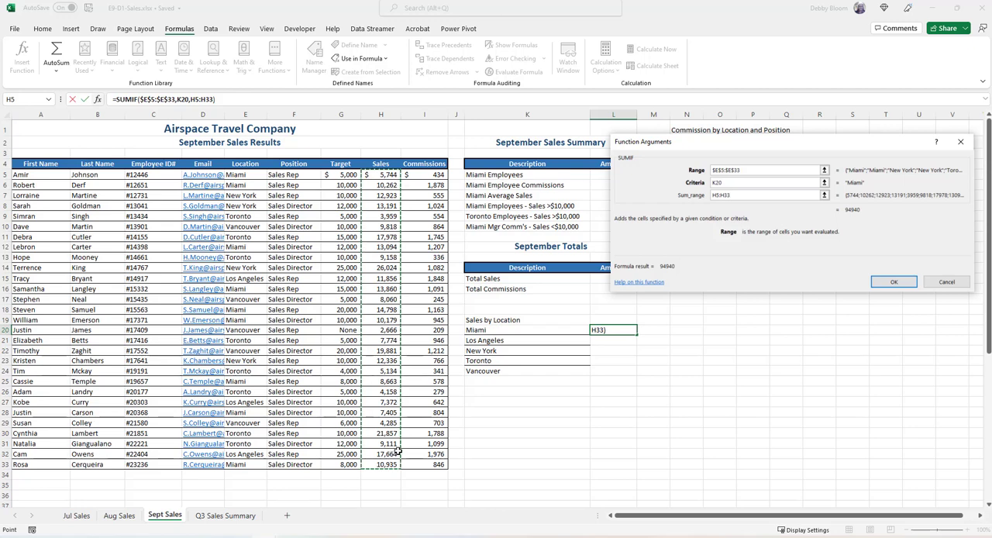
{"action": "key", "text": "F4"}
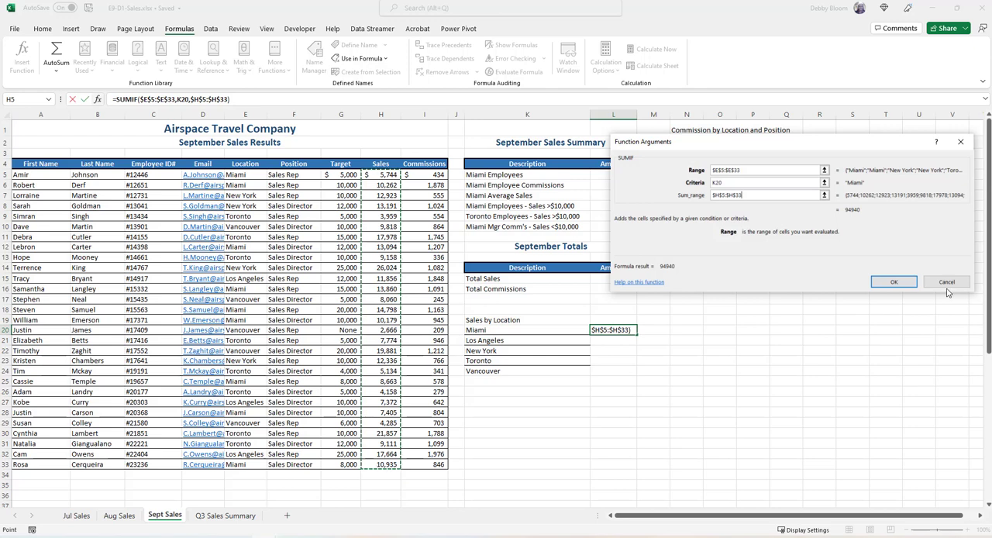
{"action": "left_click", "coordinate": [906, 285]}
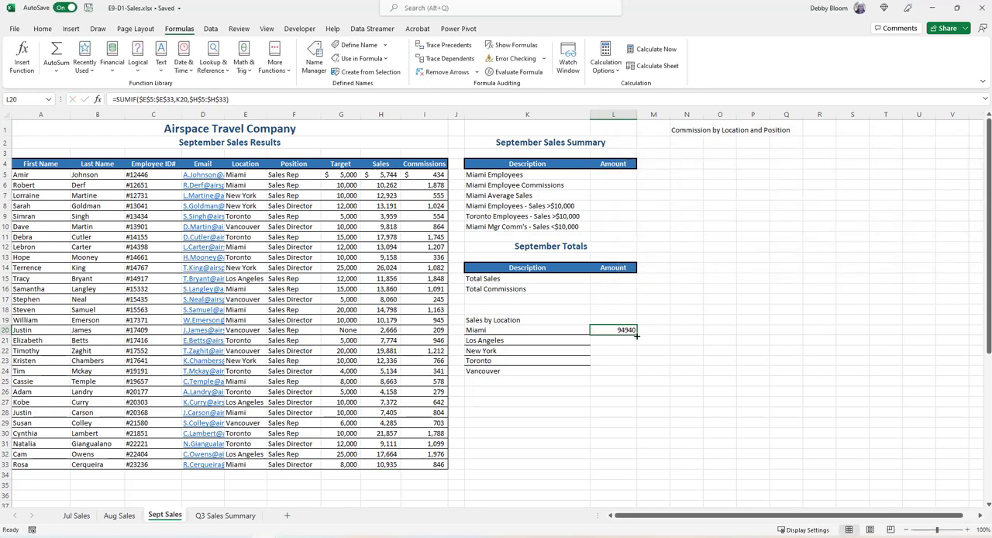
{"action": "left_click_drag", "start_coordinate": [636, 335], "coordinate": [637, 375]}
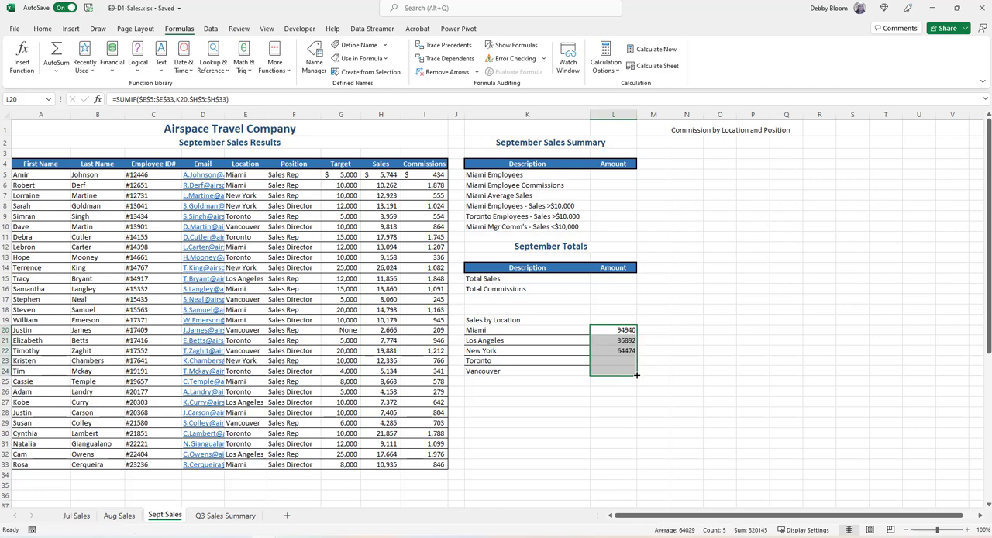
Remove all borders from the Sales by Location names in K20:K24
{"action": "left_click", "coordinate": [507, 371]}
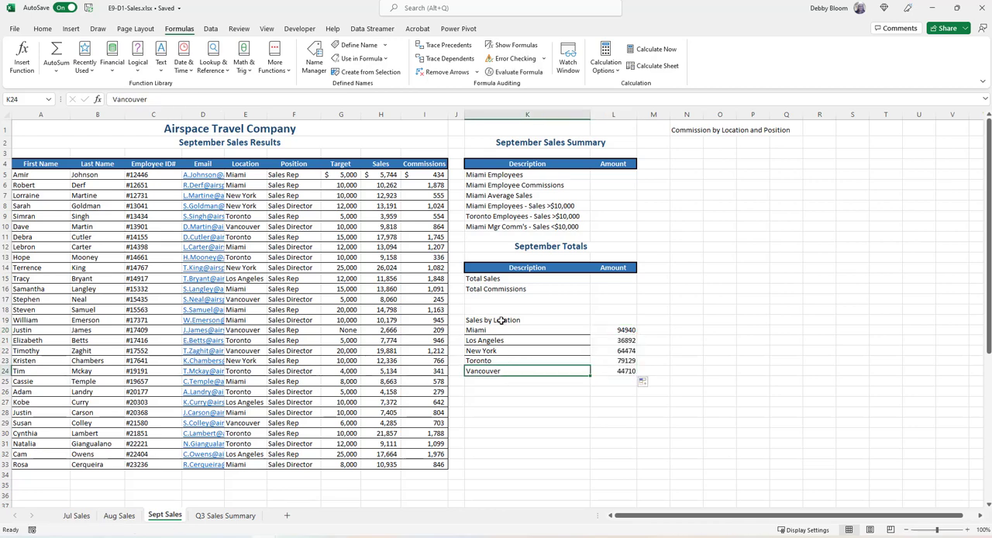
{"action": "left_click_drag", "start_coordinate": [507, 328], "coordinate": [516, 371]}
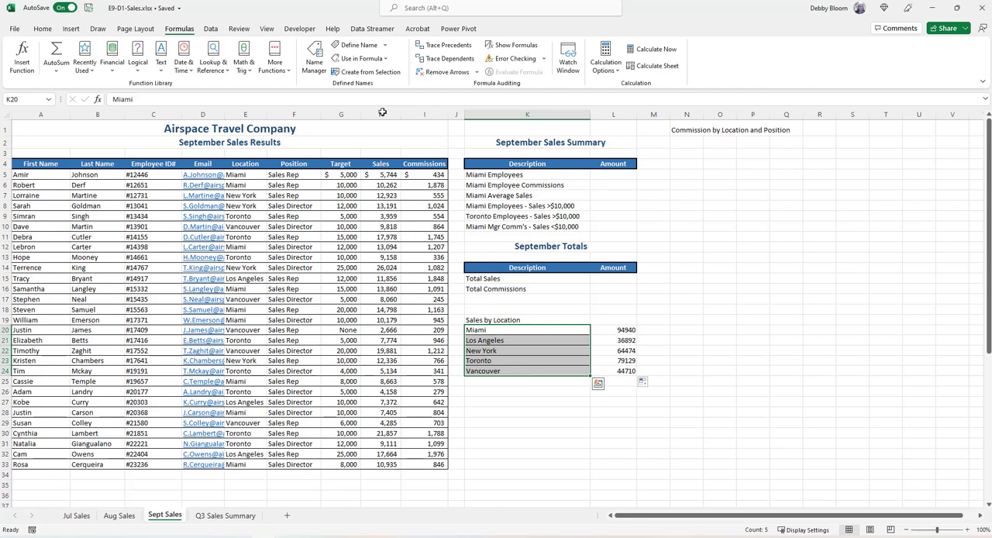
{"action": "left_click", "coordinate": [43, 30]}
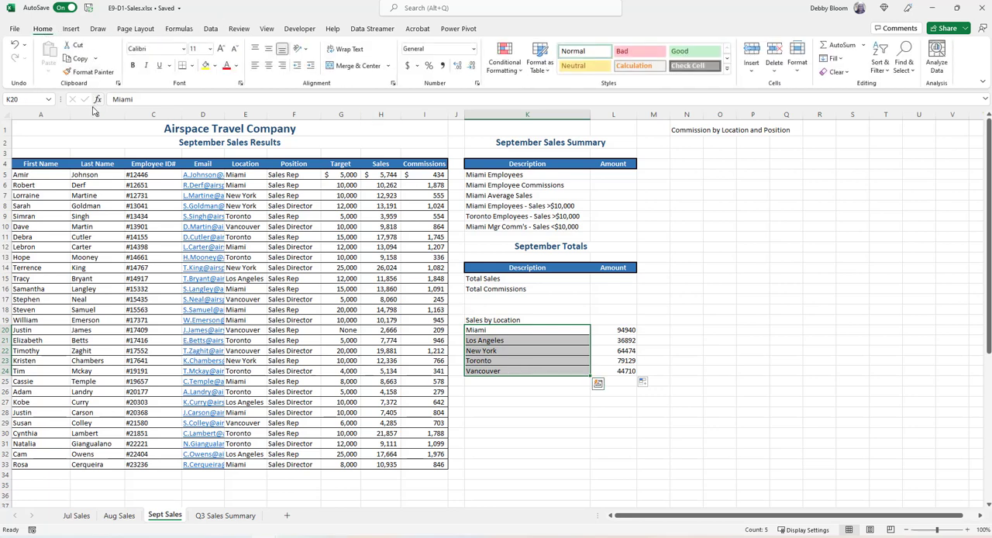
{"action": "left_click", "coordinate": [194, 66]}
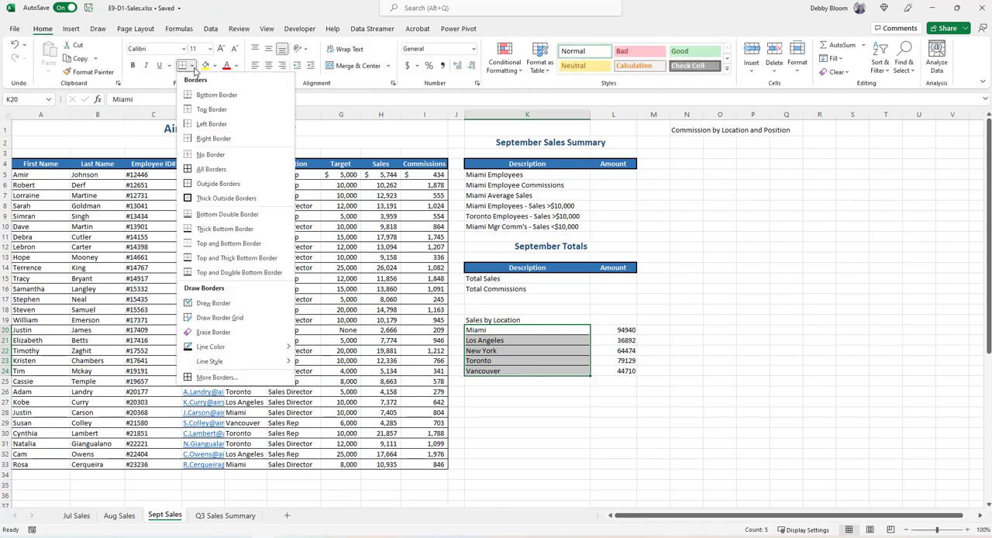
{"action": "left_click", "coordinate": [206, 154]}
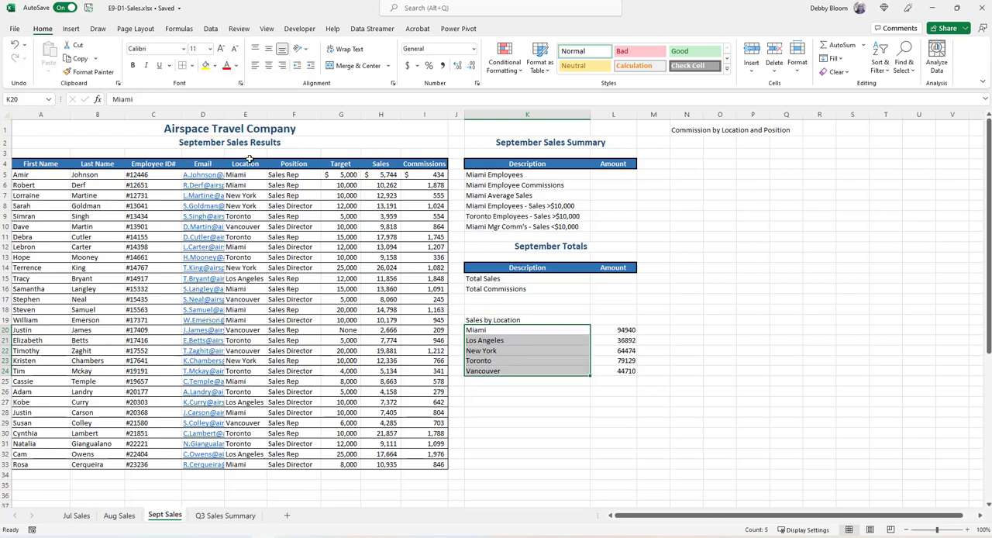
{"action": "left_click", "coordinate": [878, 394]}
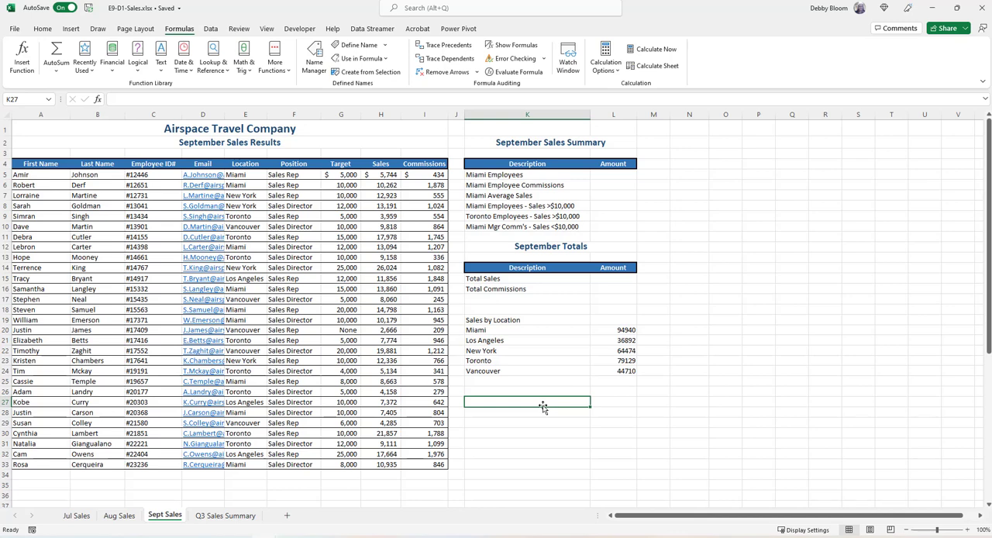
Enter the heading "Commission by location and position" in K27
{"action": "type", "text": "Commis"}
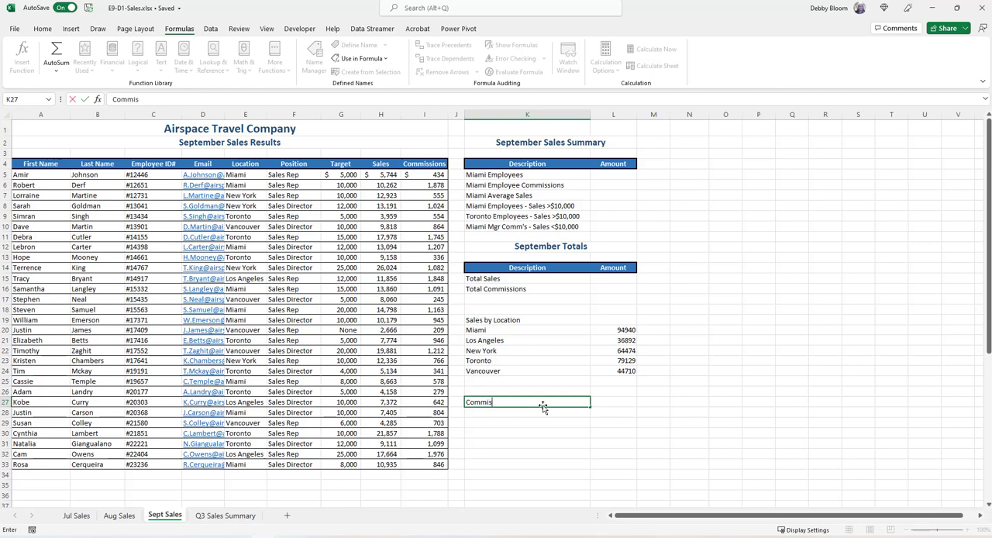
{"action": "type", "text": "sion by location and pos"}
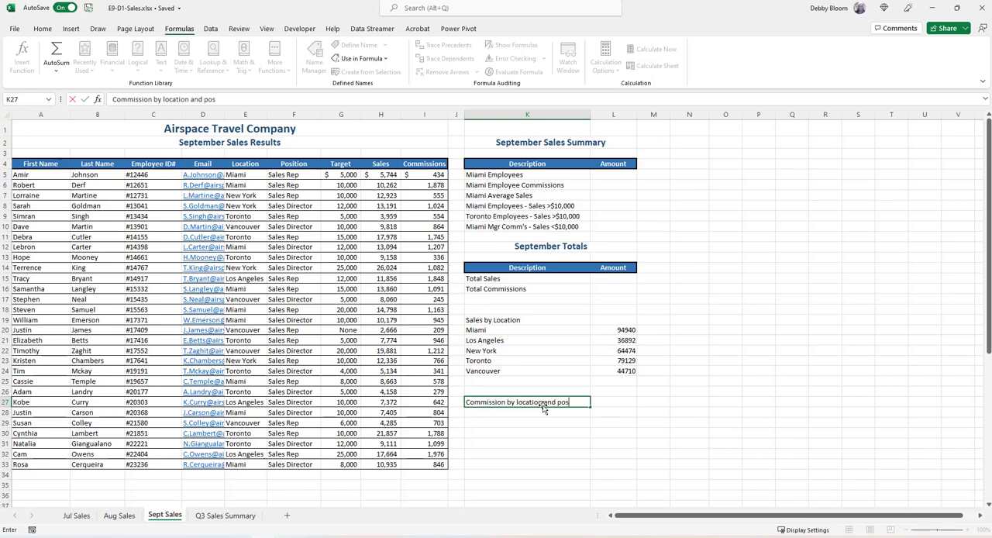
{"action": "type", "text": "ition"}
{"action": "key", "text": "Return"}
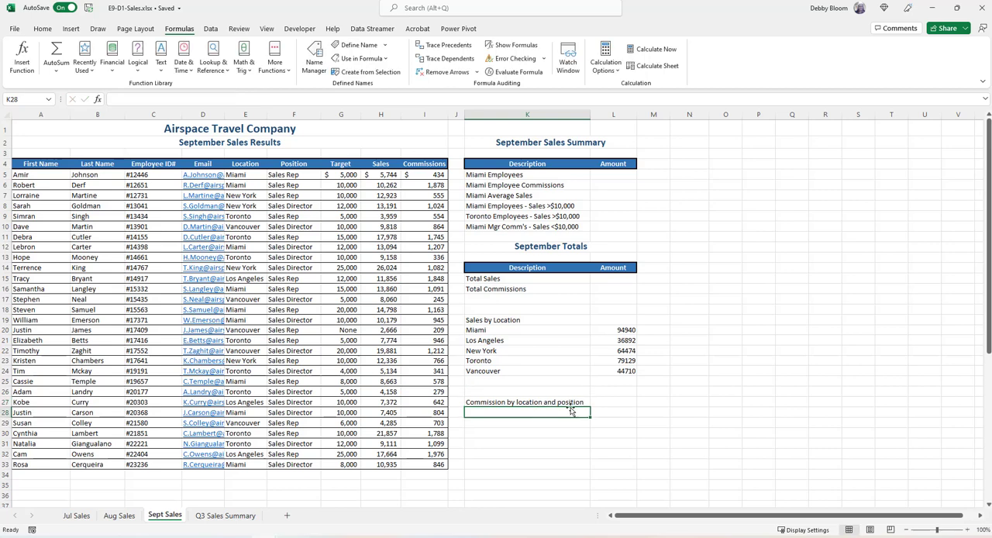
Copy the locations in K20:K24 and paste them twice under the commission heading, starting in K28 and again in K33
{"action": "left_click", "coordinate": [520, 329]}
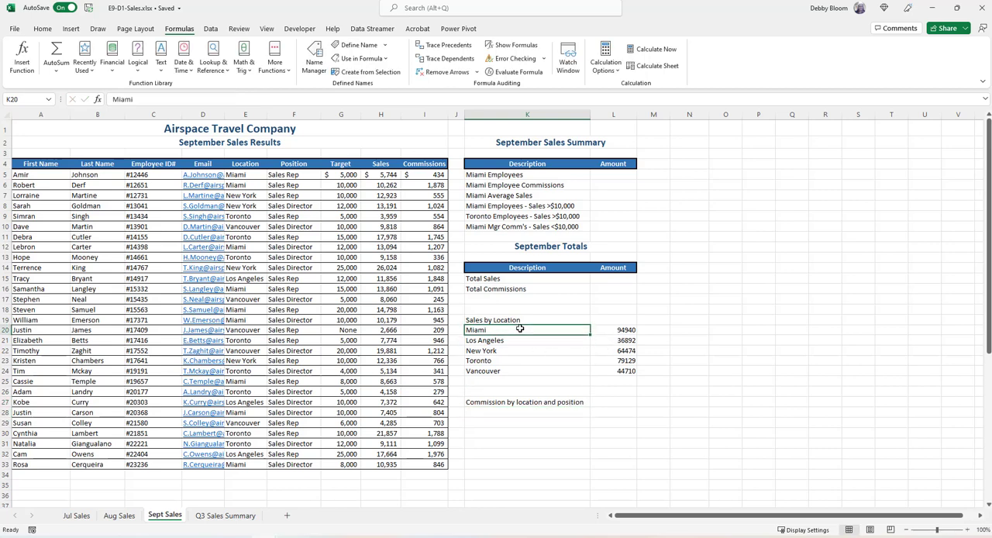
{"action": "left_click_drag", "start_coordinate": [520, 329], "coordinate": [515, 371]}
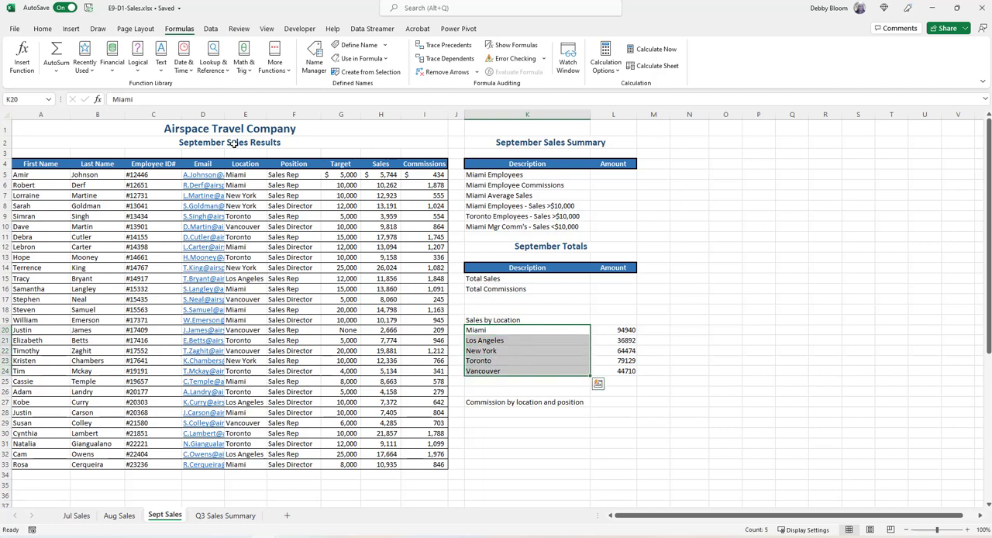
{"action": "left_click", "coordinate": [42, 29]}
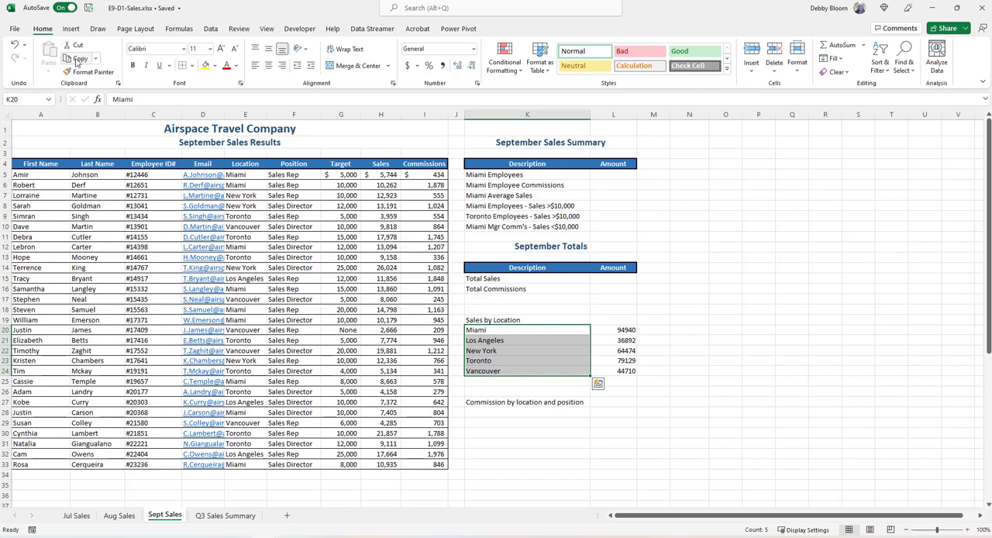
{"action": "left_click", "coordinate": [76, 59]}
{"action": "scroll", "coordinate": [685, 344], "scroll_direction": "down", "scroll_amount": 2}
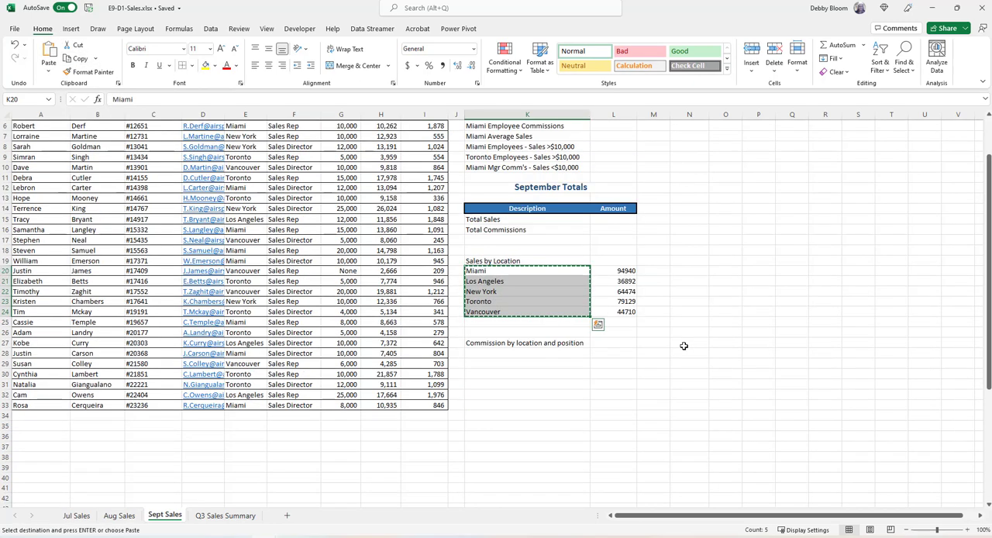
{"action": "left_click", "coordinate": [489, 353]}
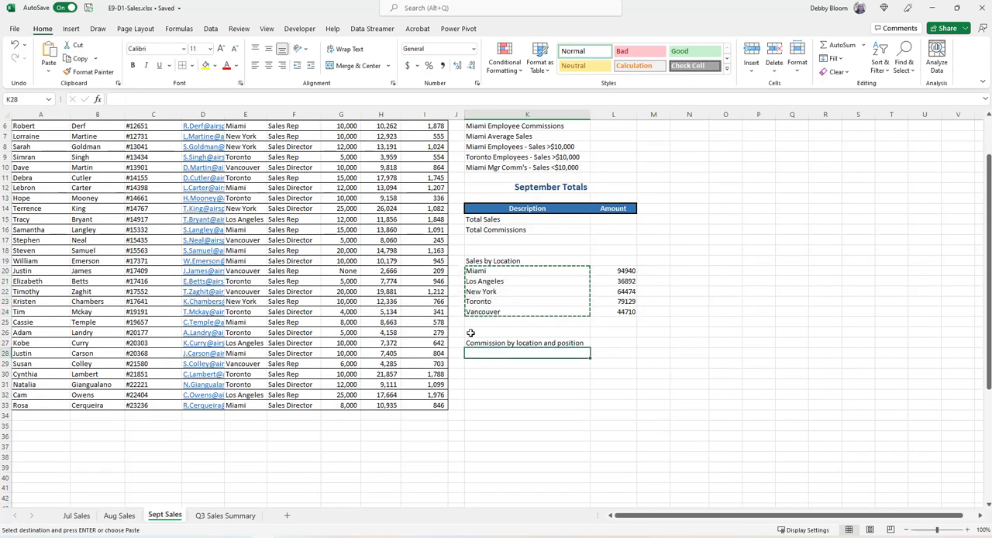
{"action": "left_click", "coordinate": [51, 51]}
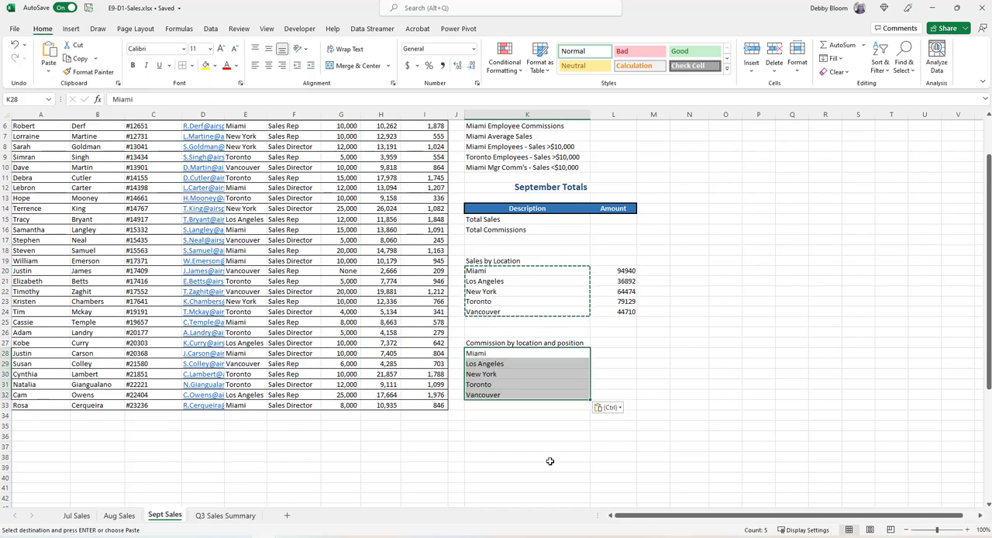
{"action": "left_click", "coordinate": [531, 406]}
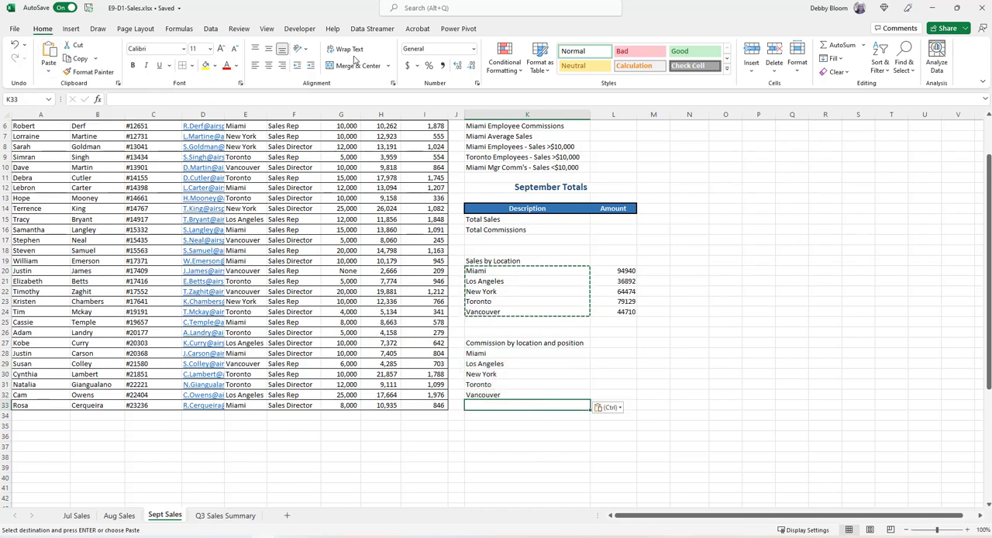
{"action": "left_click", "coordinate": [50, 51]}
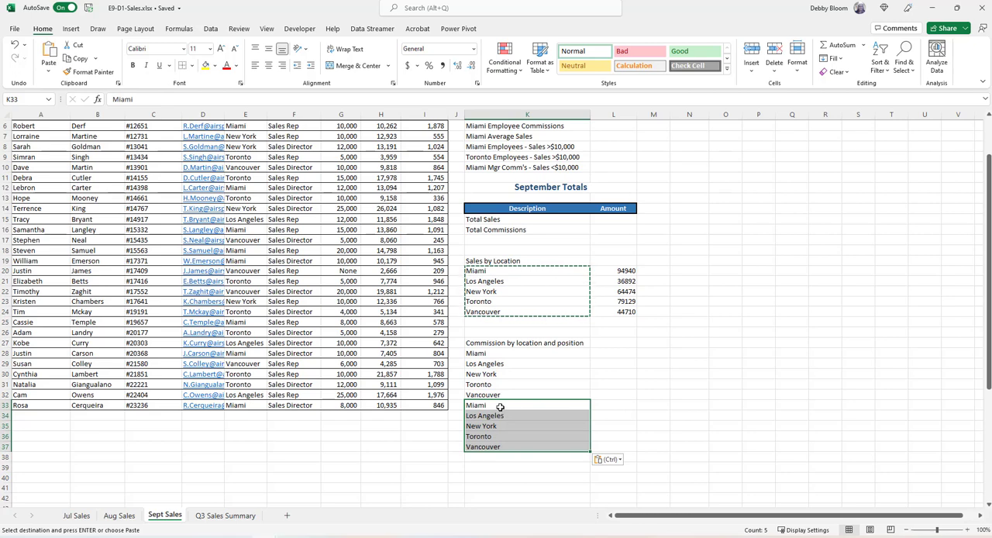
Enter the position Sales Rep in L28 and fill it down to L32 beside the first set of locations
{"action": "left_click", "coordinate": [610, 354]}
{"action": "scroll", "coordinate": [286, 297], "scroll_direction": "up", "scroll_amount": 2}
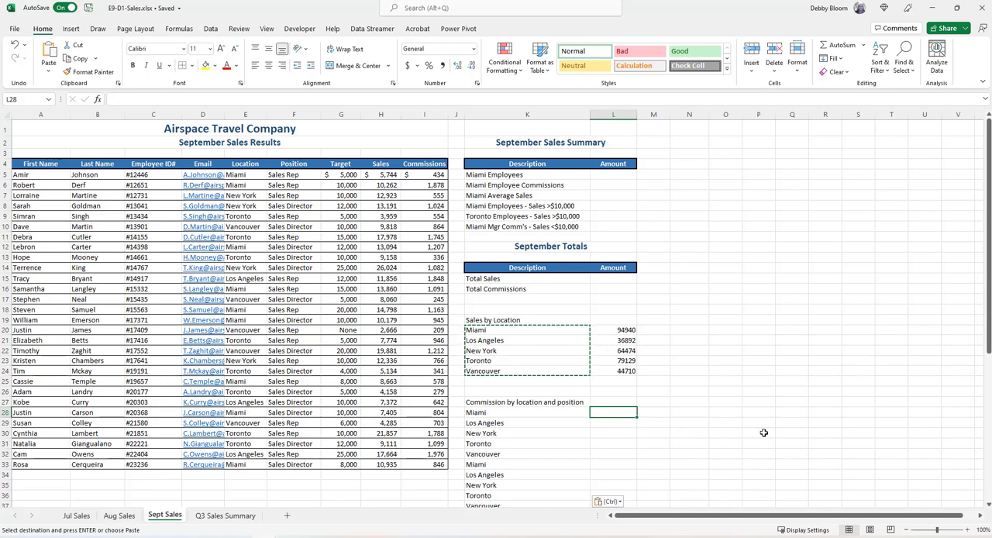
{"action": "scroll", "coordinate": [764, 433], "scroll_direction": "down", "scroll_amount": 2}
{"action": "type", "text": "Sal"}
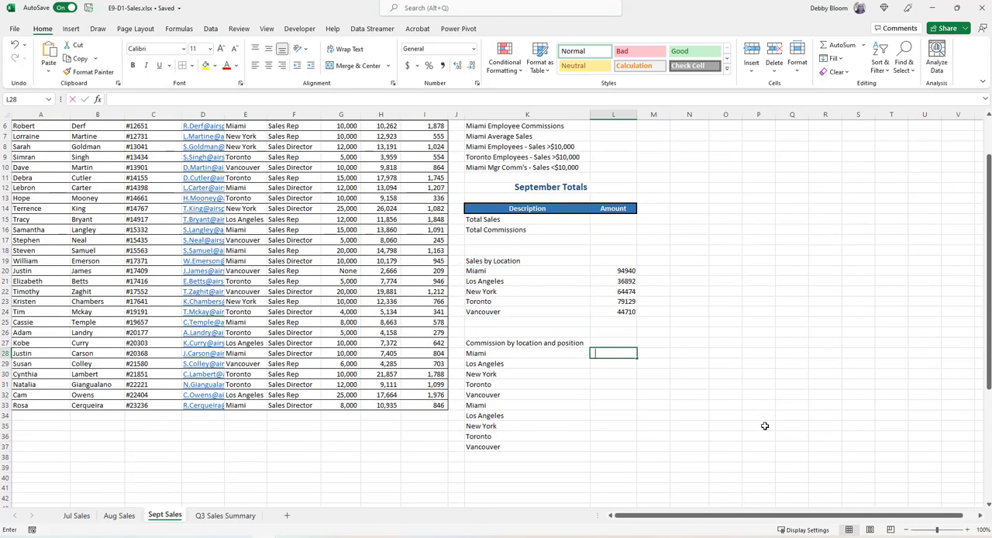
{"action": "type", "text": "es Rep"}
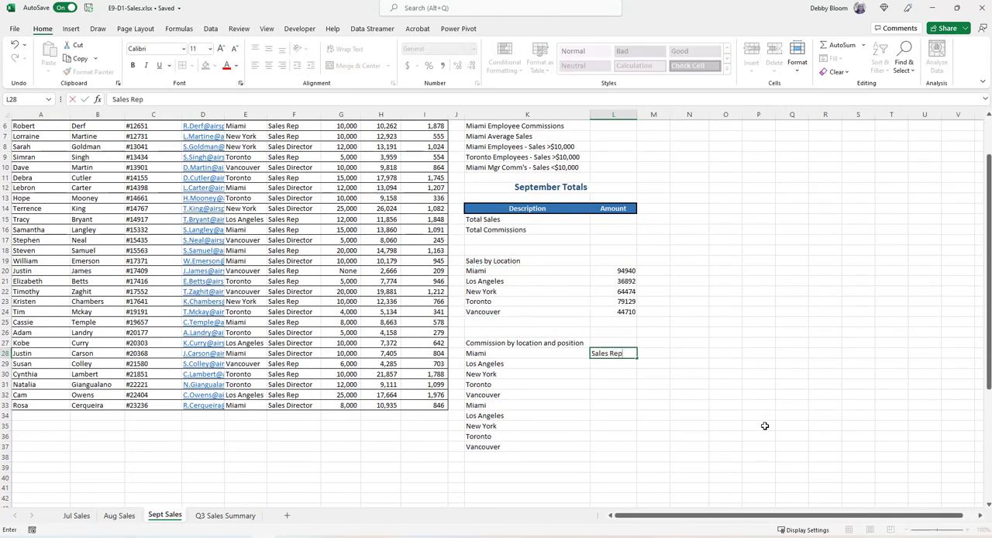
{"action": "key", "text": "Return"}
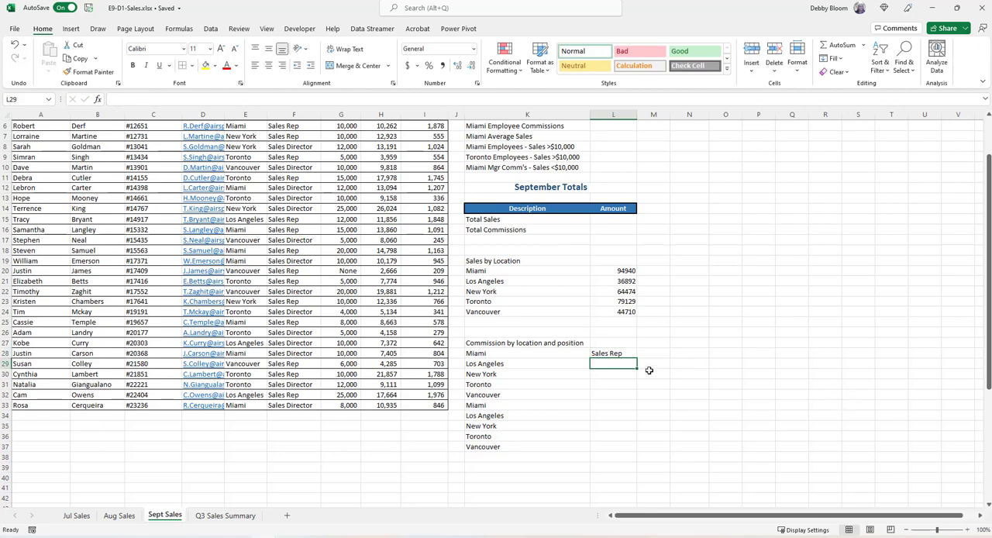
{"action": "left_click", "coordinate": [629, 355]}
{"action": "left_click_drag", "start_coordinate": [637, 356], "coordinate": [630, 399]}
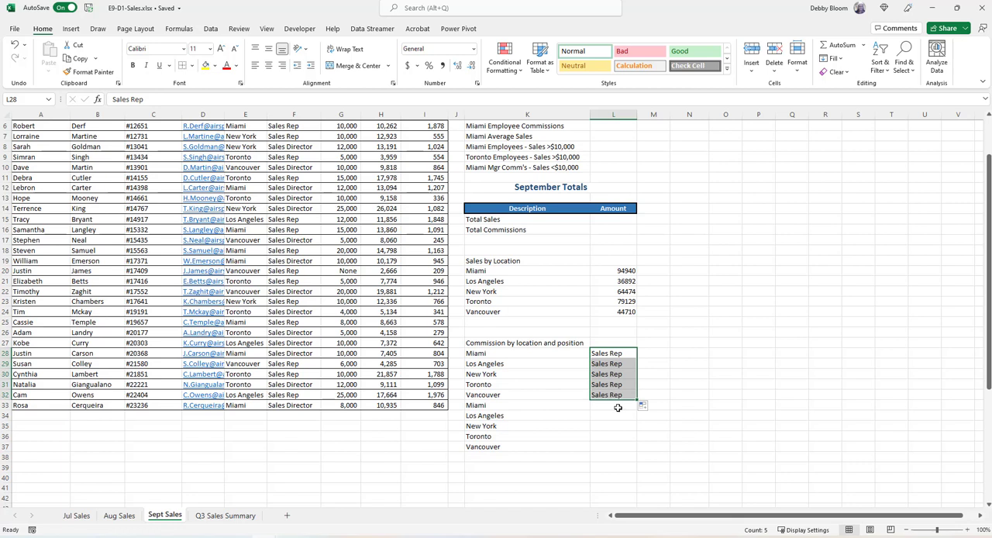
Enter Sales Director in L33, fill it down to L37, and widen column L slightly to fit the text
{"action": "left_click", "coordinate": [618, 406]}
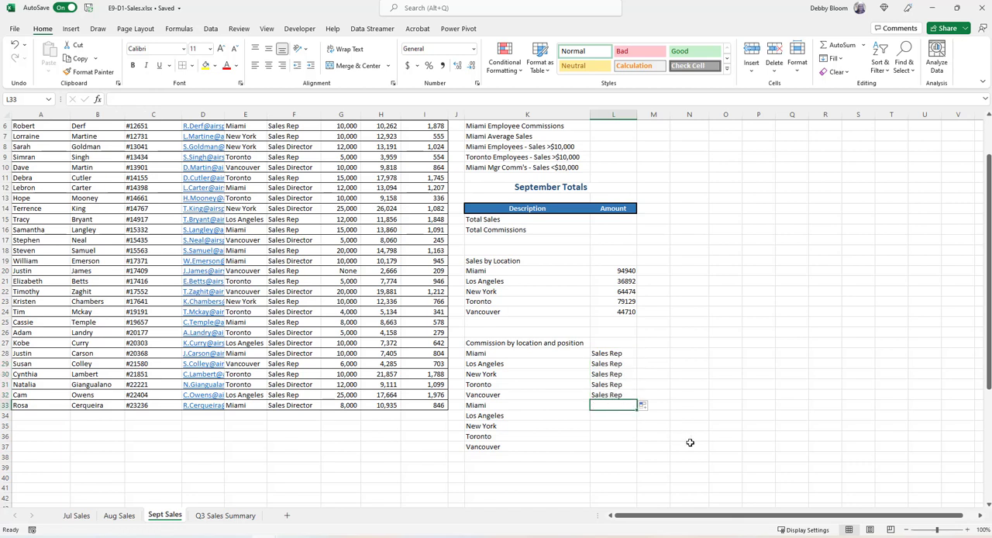
{"action": "type", "text": "Sales Dir"}
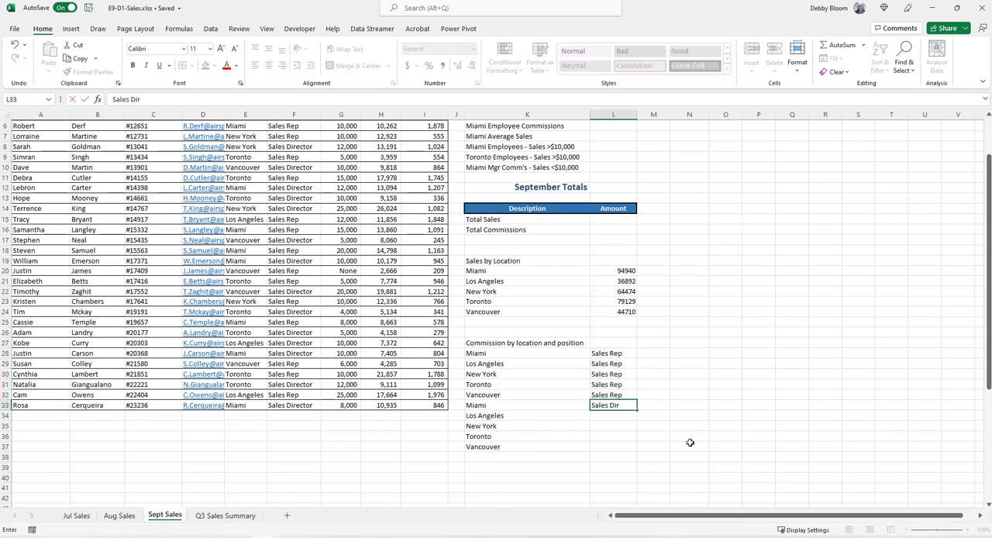
{"action": "type", "text": "ector"}
{"action": "key", "text": "Return"}
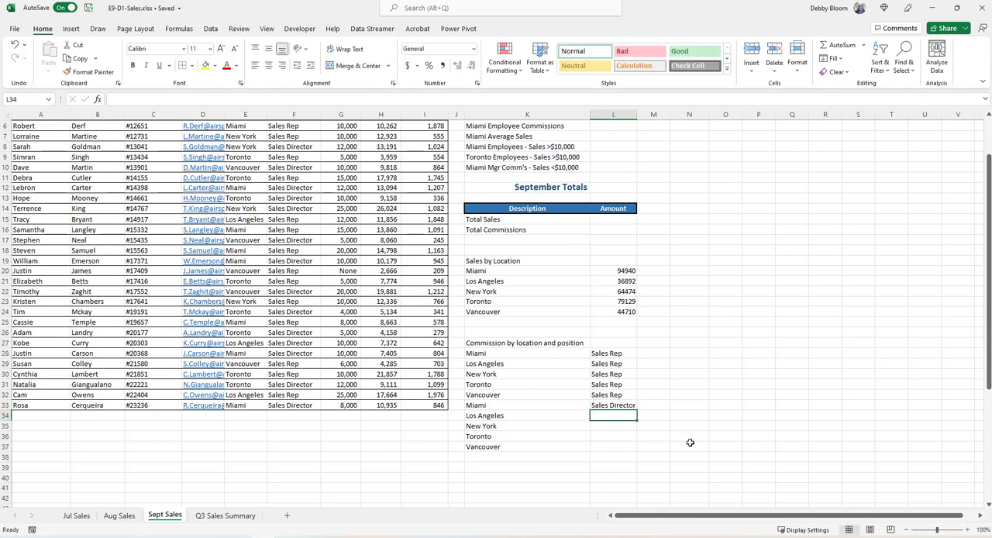
{"action": "left_click", "coordinate": [604, 401]}
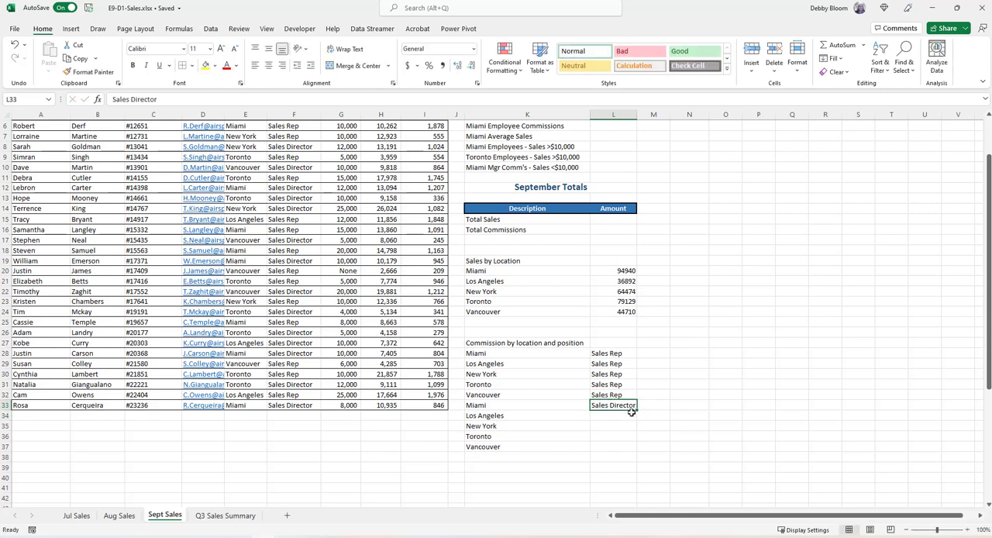
{"action": "left_click_drag", "start_coordinate": [637, 408], "coordinate": [634, 449]}
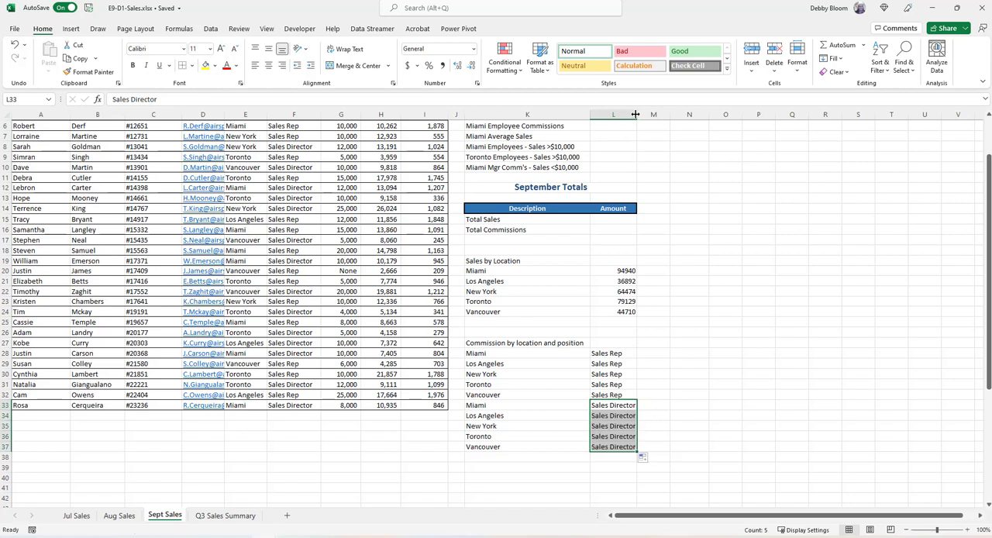
{"action": "left_click_drag", "start_coordinate": [635, 113], "coordinate": [642, 114]}
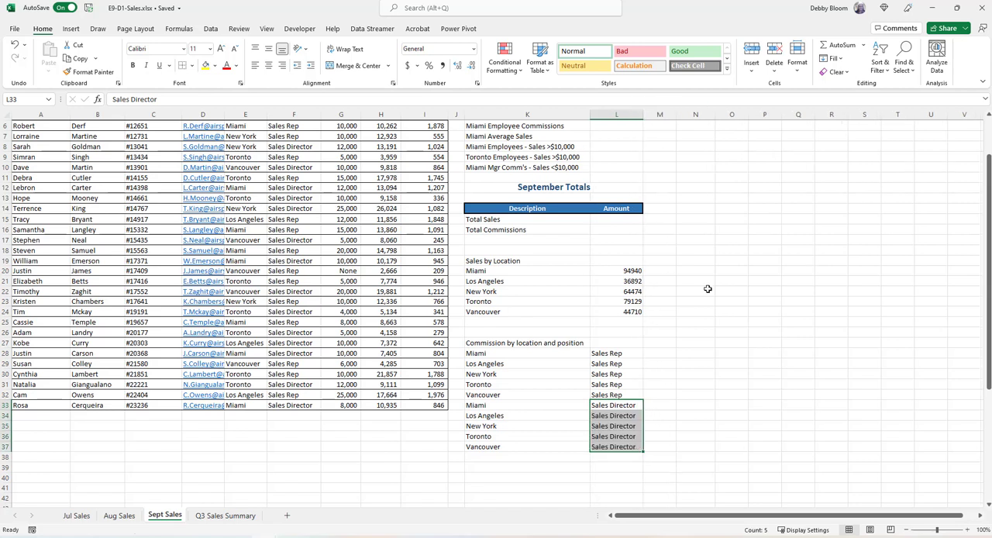
Insert a SUMIFS function in M28 with the commissions as absolute sum range $I$5:$I$33
{"action": "left_click", "coordinate": [664, 355]}
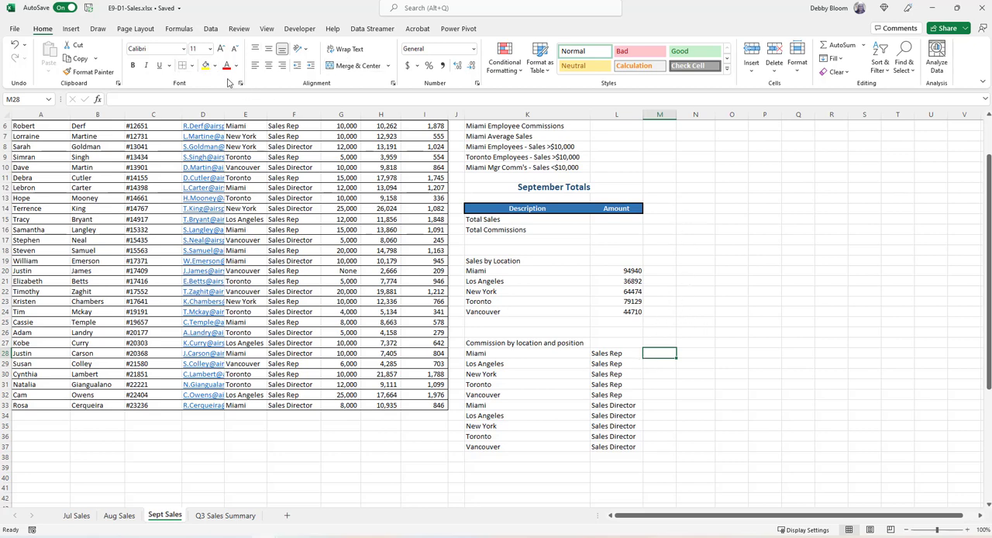
{"action": "left_click", "coordinate": [179, 29]}
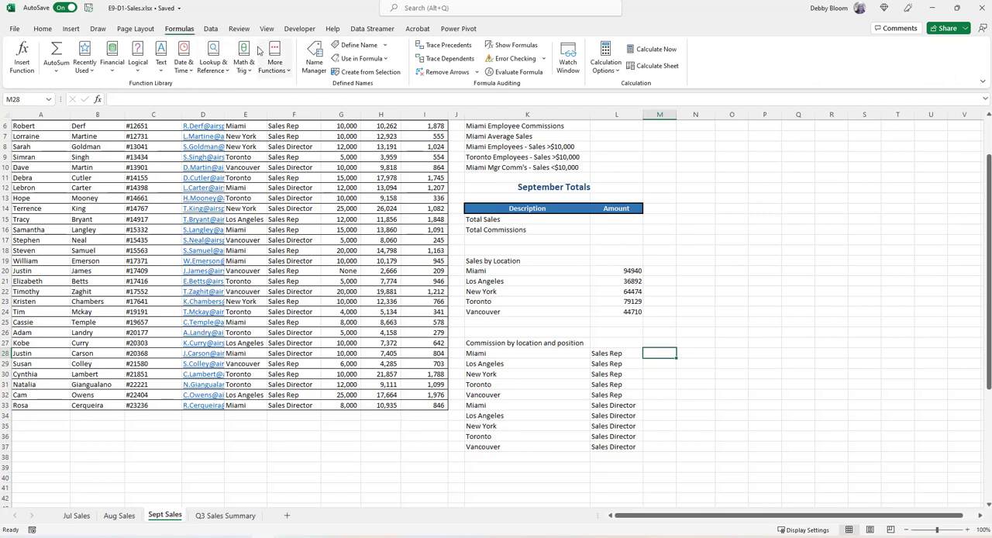
{"action": "left_click", "coordinate": [243, 60]}
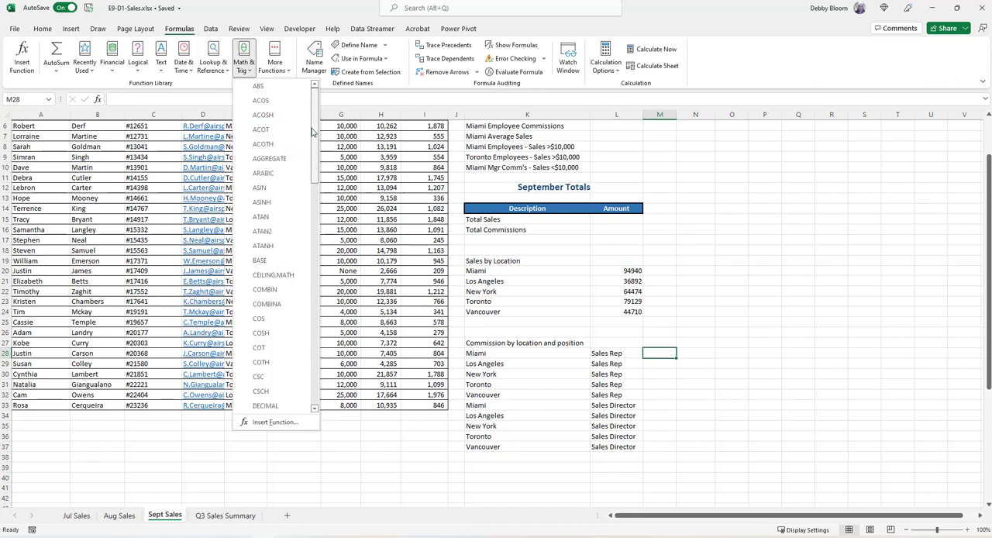
{"action": "left_click_drag", "start_coordinate": [315, 127], "coordinate": [316, 341]}
{"action": "left_click", "coordinate": [264, 313]}
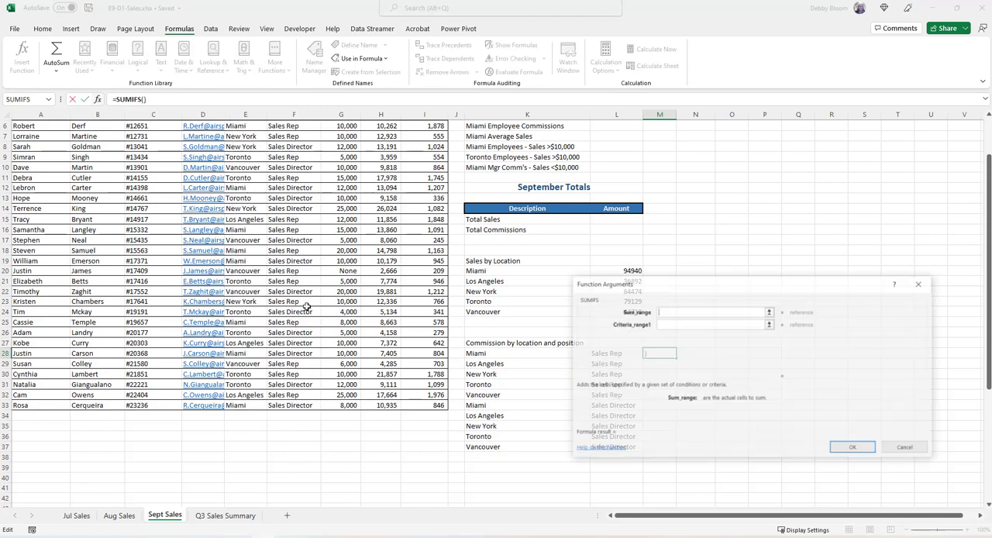
{"action": "left_click_drag", "start_coordinate": [716, 288], "coordinate": [760, 142]}
{"action": "scroll", "coordinate": [371, 221], "scroll_direction": "up", "scroll_amount": 2}
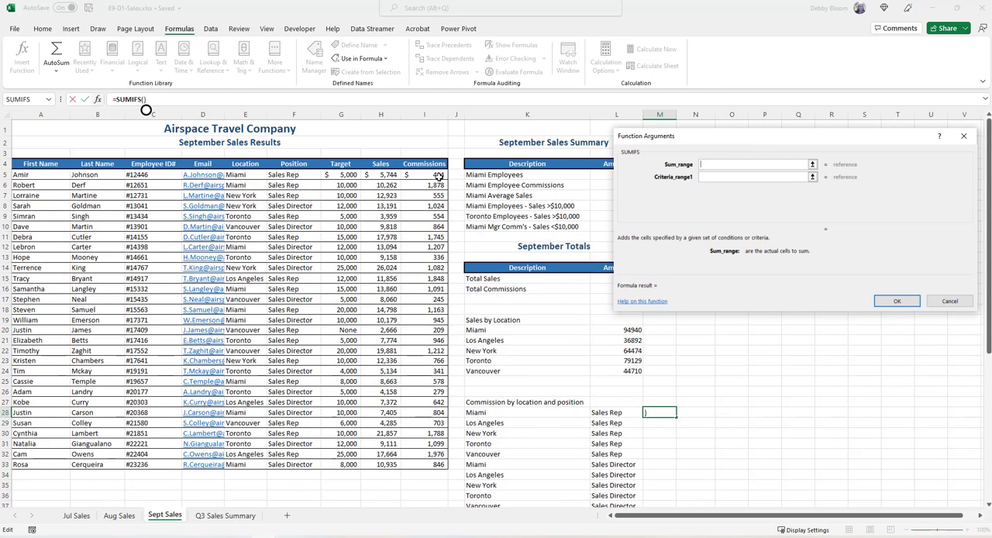
{"action": "left_click_drag", "start_coordinate": [438, 175], "coordinate": [437, 465]}
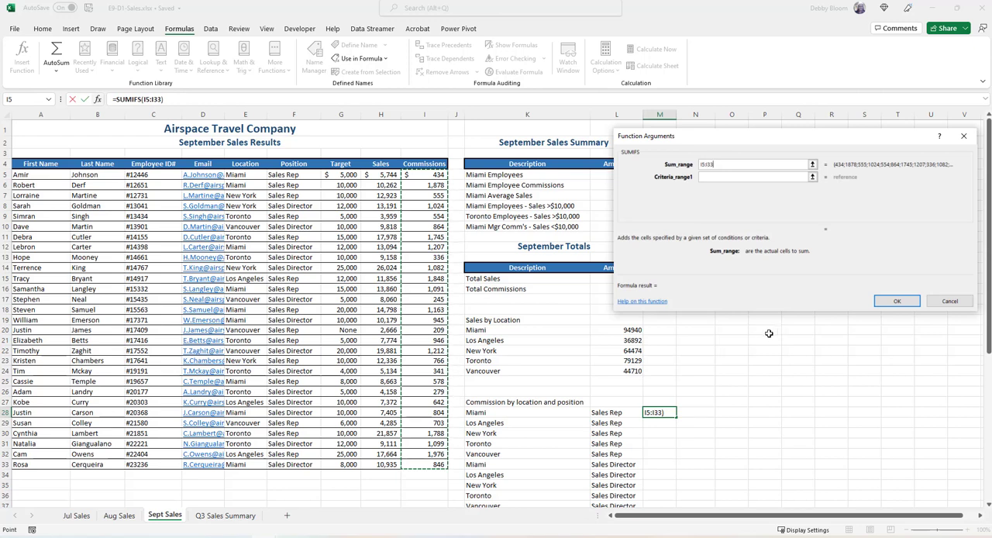
{"action": "key", "text": "F4"}
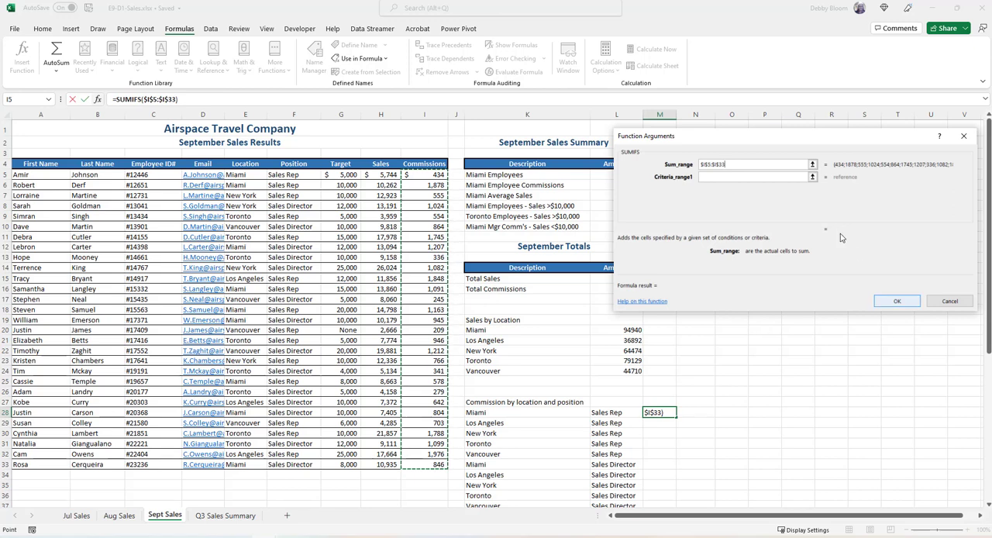
Set the first SUMIFS criteria range to the absolute locations range $E$5:$E$33 and its criteria to K28
{"action": "left_click", "coordinate": [708, 177]}
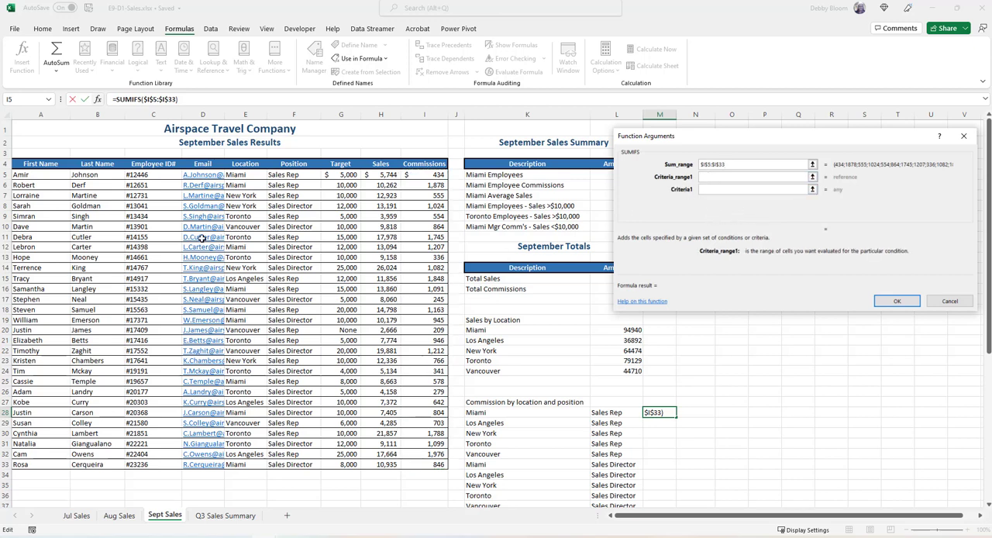
{"action": "left_click_drag", "start_coordinate": [239, 176], "coordinate": [252, 464]}
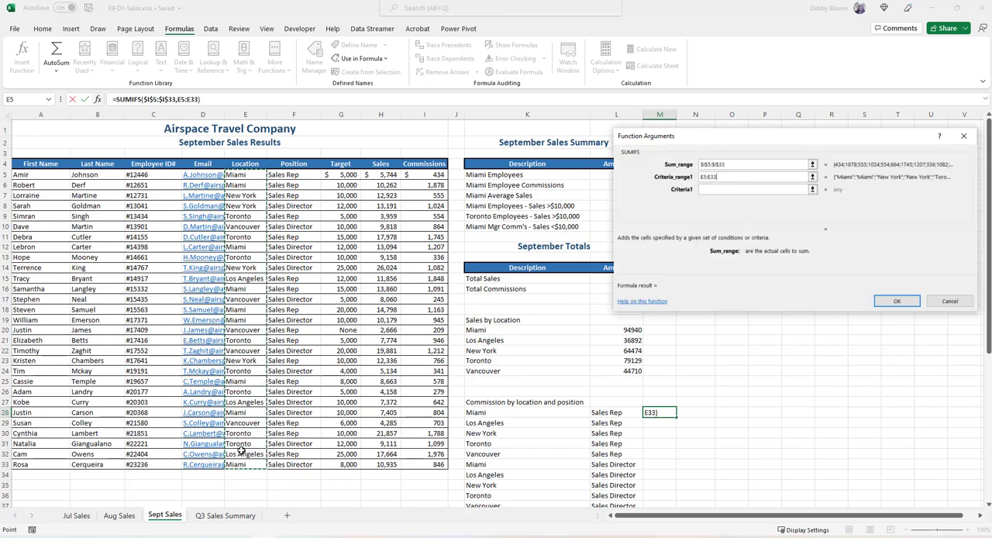
{"action": "key", "text": "F4"}
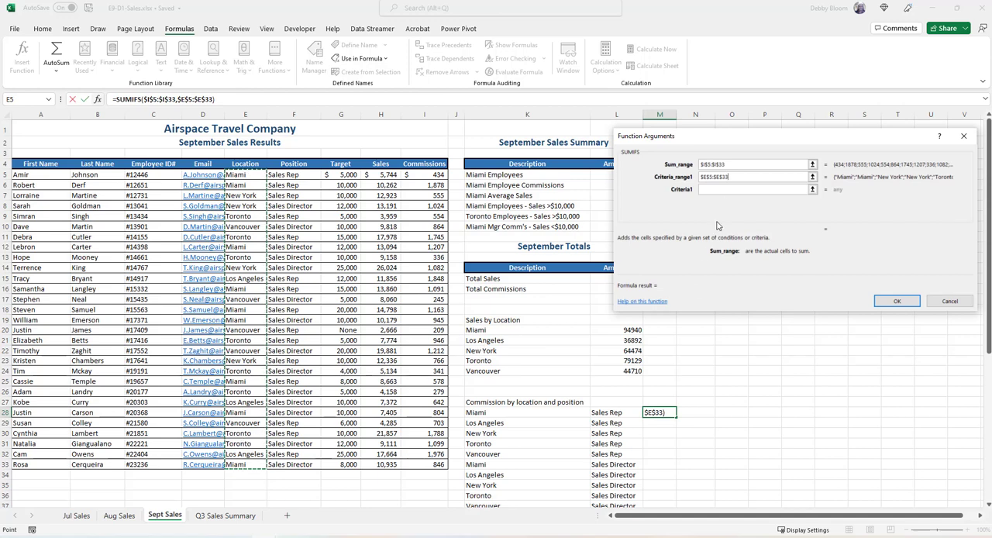
{"action": "left_click", "coordinate": [718, 187]}
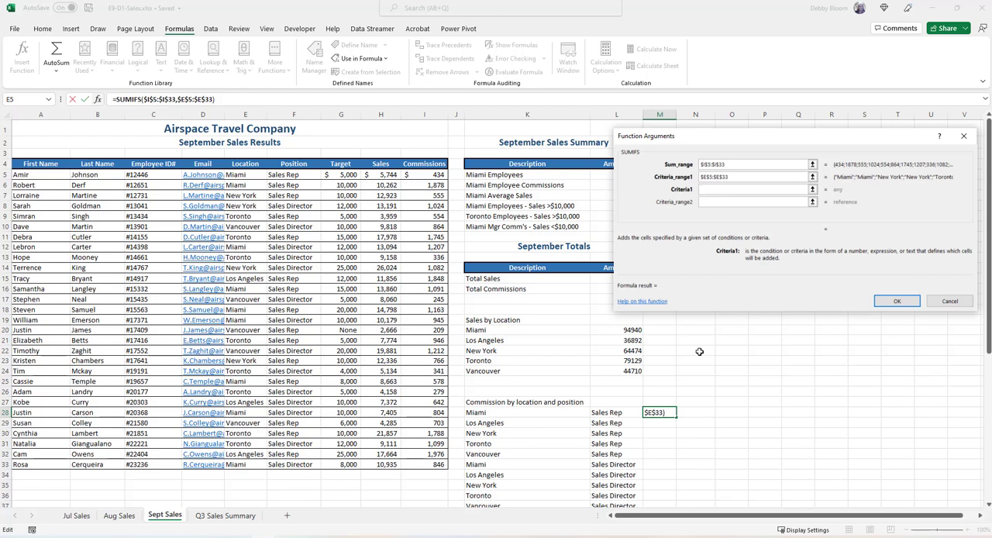
{"action": "left_click", "coordinate": [548, 412]}
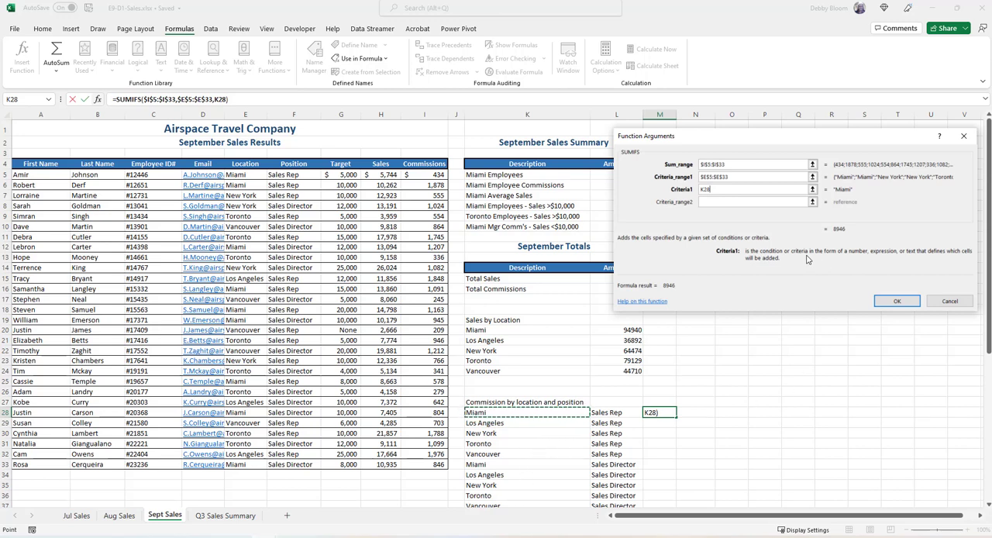
Complete the SUMIFS with second criteria range $F$5:$F$33 and criteria L28, and fill the formula down to M37
{"action": "left_click", "coordinate": [708, 201]}
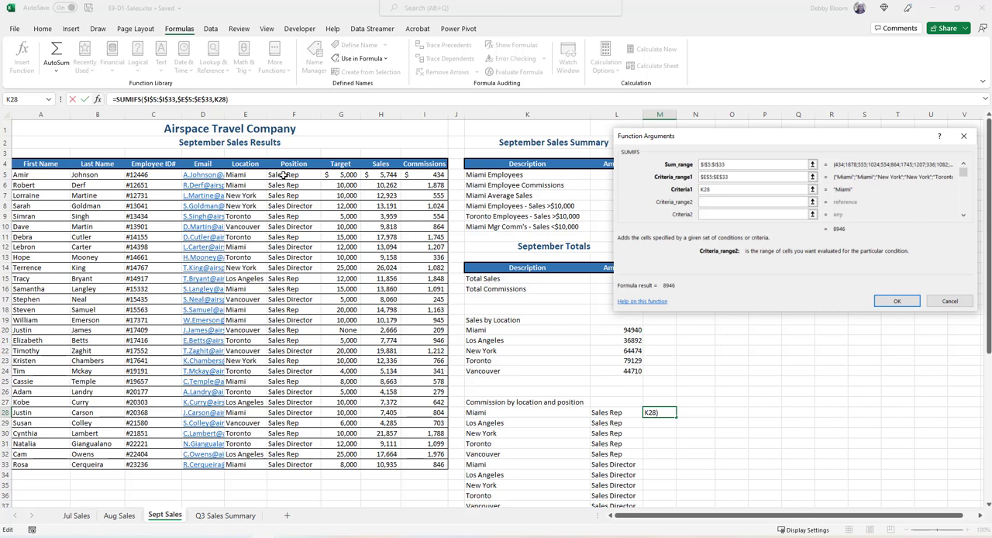
{"action": "left_click_drag", "start_coordinate": [283, 174], "coordinate": [291, 464]}
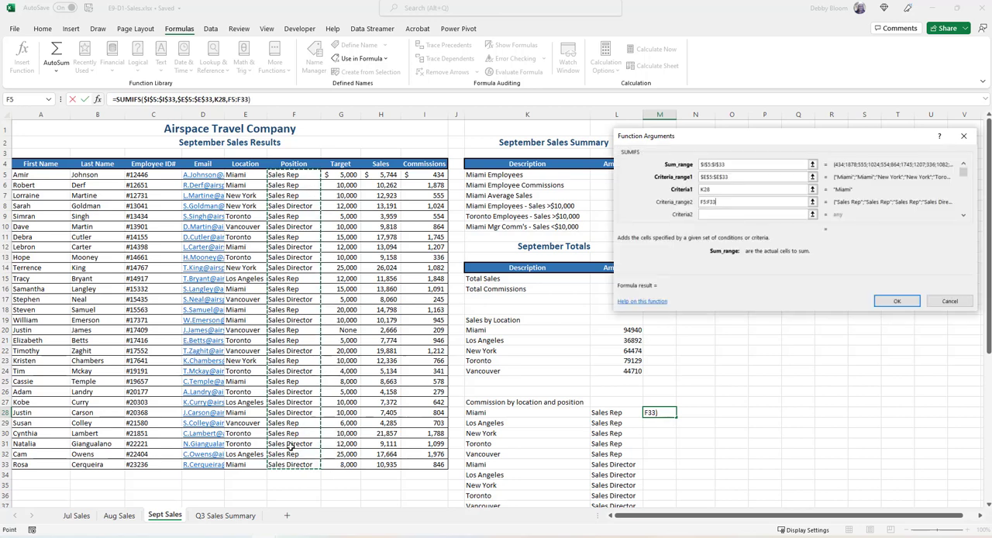
{"action": "key", "text": "F4"}
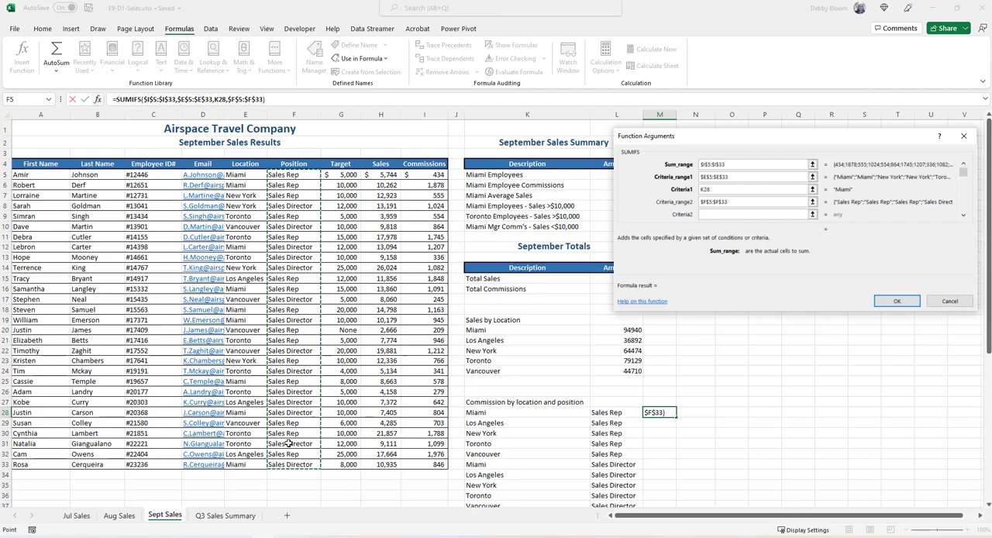
{"action": "left_click", "coordinate": [704, 216]}
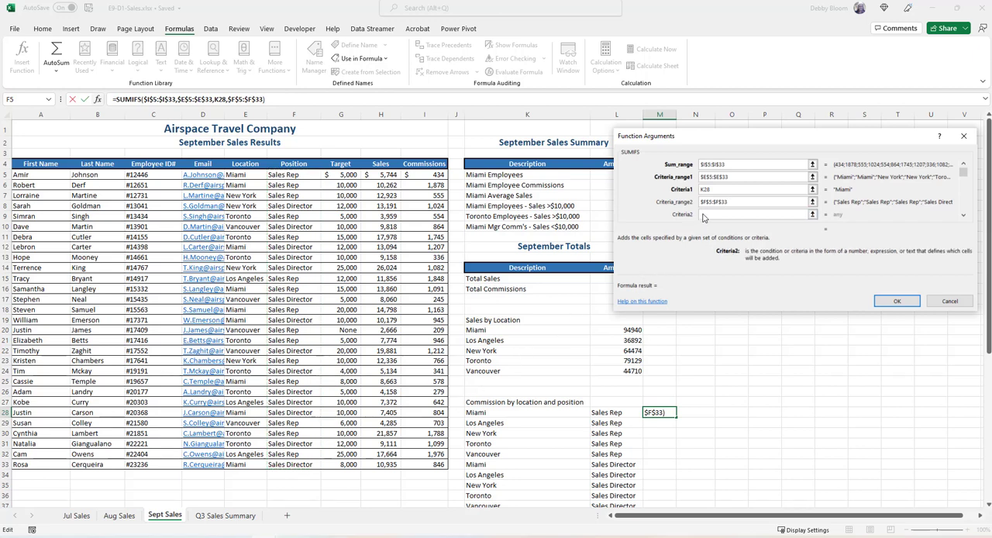
{"action": "left_click", "coordinate": [625, 413]}
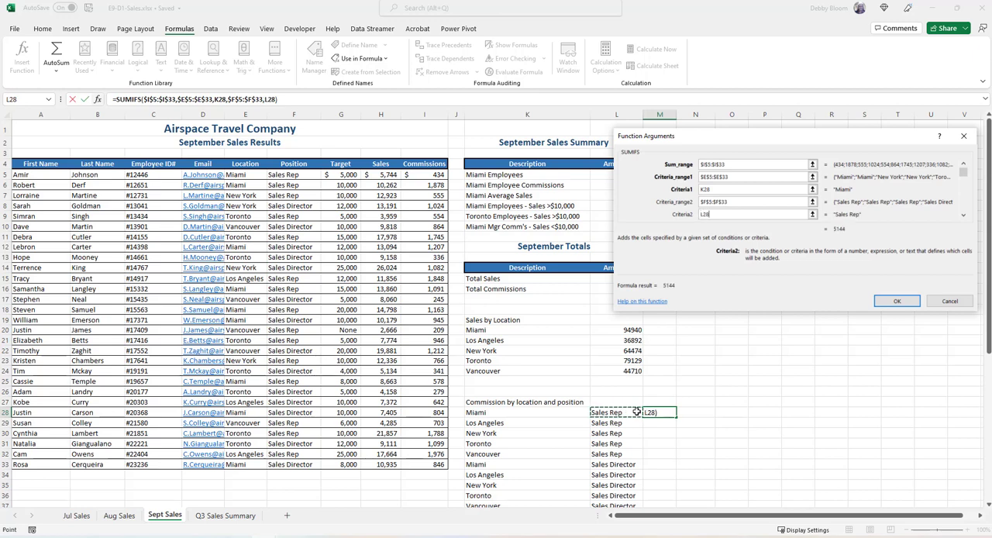
{"action": "left_click", "coordinate": [897, 302]}
{"action": "scroll", "coordinate": [734, 378], "scroll_direction": "down", "scroll_amount": 2}
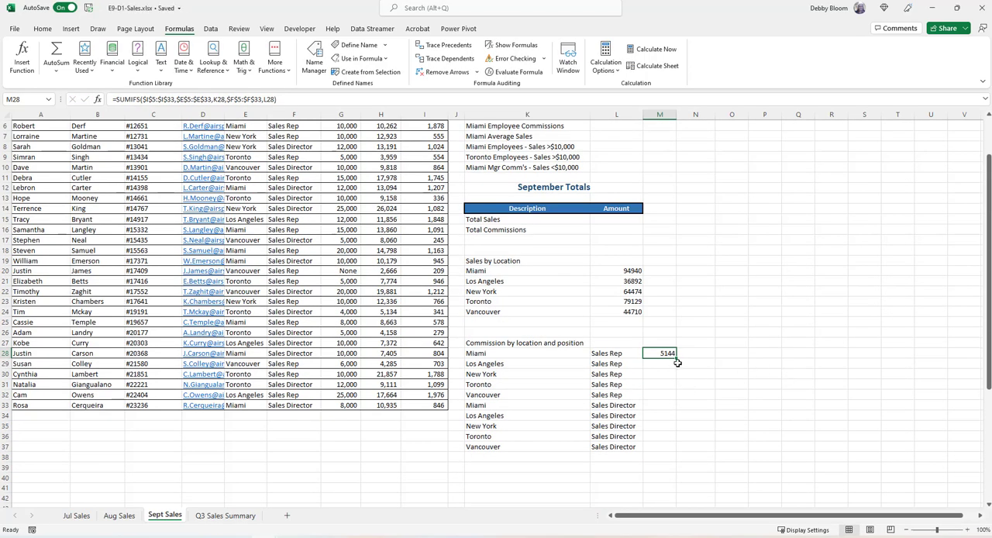
{"action": "left_click_drag", "start_coordinate": [676, 356], "coordinate": [676, 450]}
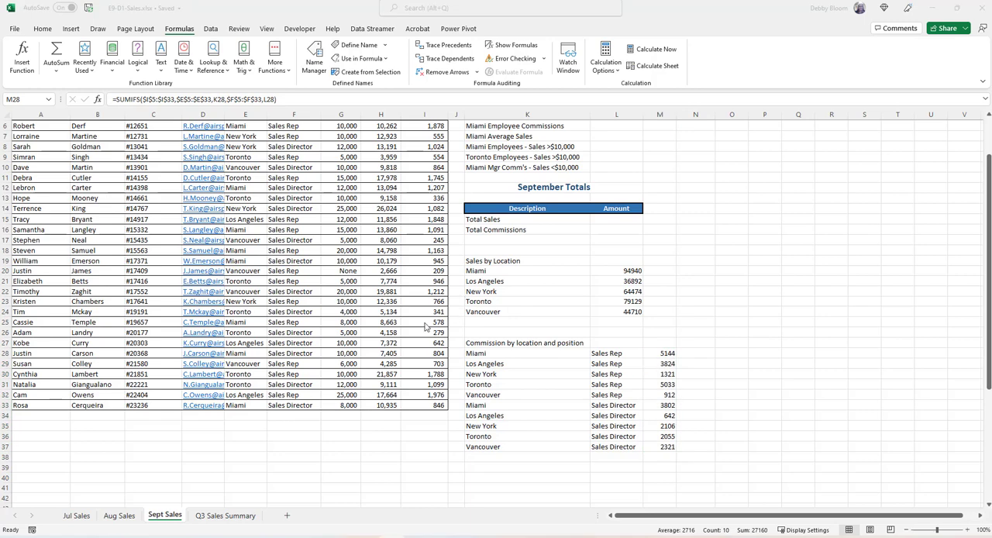
Insert a COUNTIFS function in L8 for the Miami employees with sales over $10,000
{"action": "scroll", "coordinate": [424, 327], "scroll_direction": "up", "scroll_amount": 2}
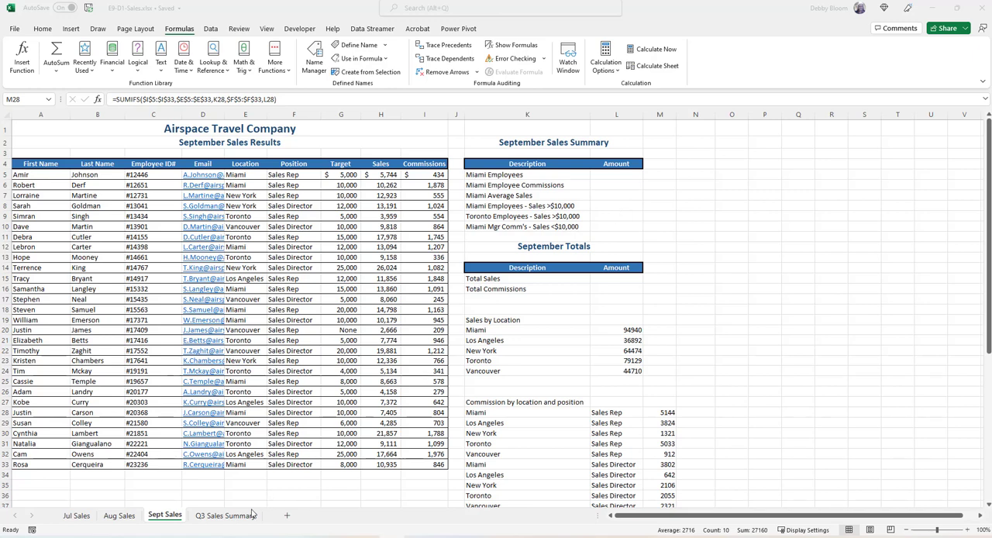
{"action": "left_click", "coordinate": [625, 208]}
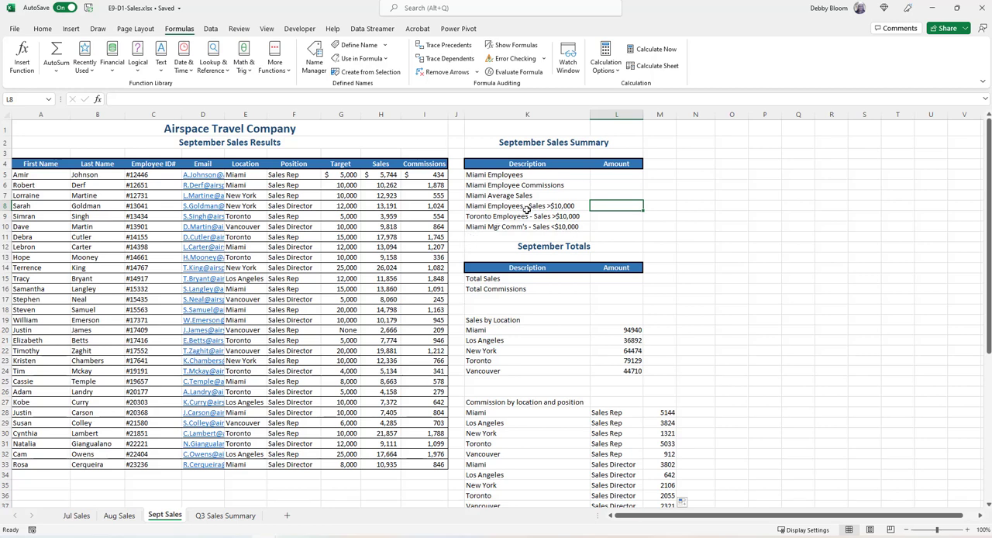
{"action": "left_click", "coordinate": [609, 215]}
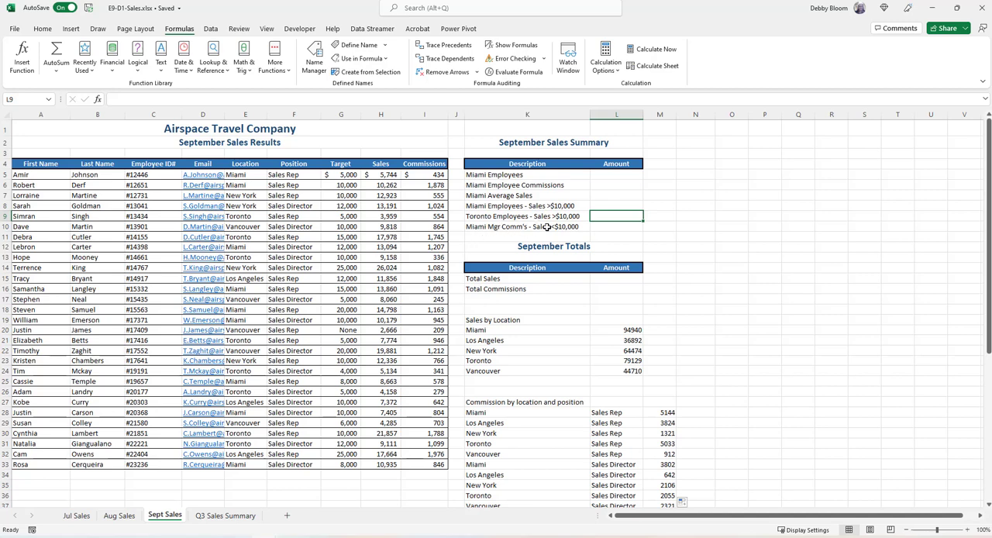
{"action": "left_click", "coordinate": [617, 206]}
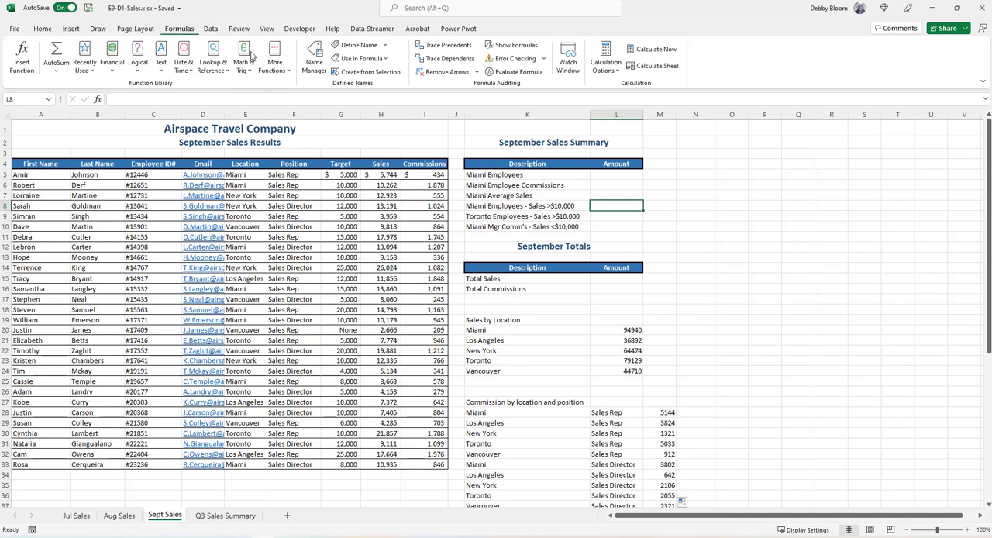
{"action": "left_click", "coordinate": [284, 70]}
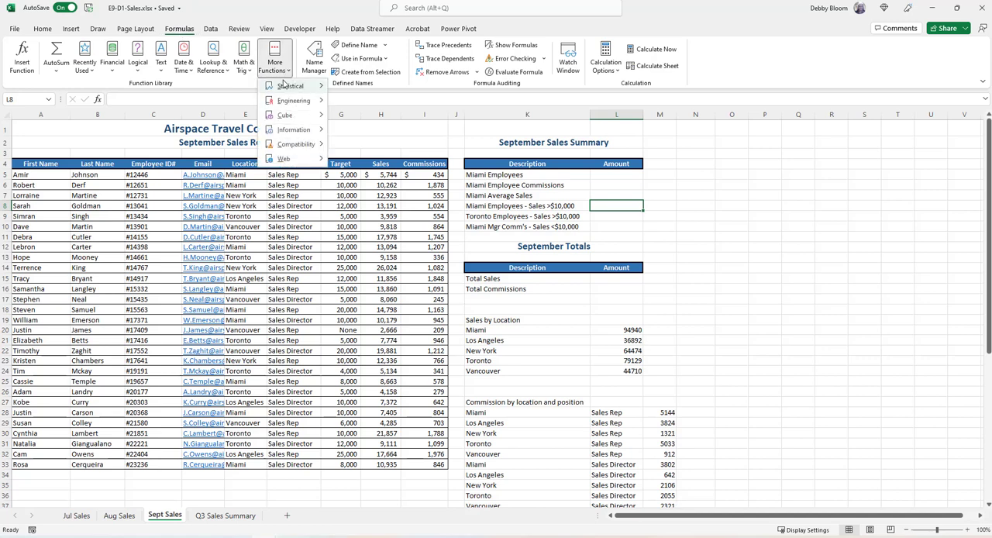
{"action": "mouse_move", "coordinate": [288, 84]}
{"action": "left_click_drag", "start_coordinate": [439, 118], "coordinate": [431, 162]}
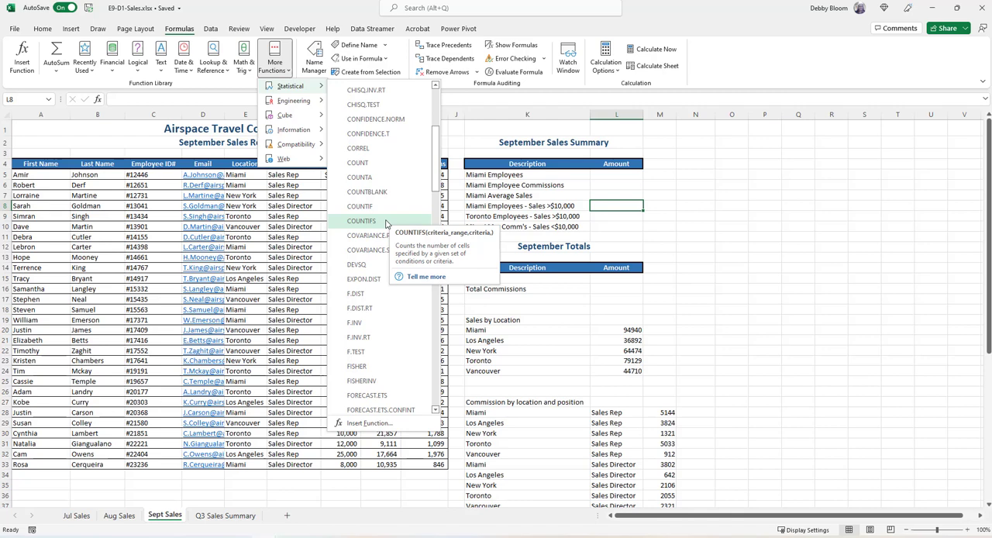
{"action": "left_click", "coordinate": [386, 223]}
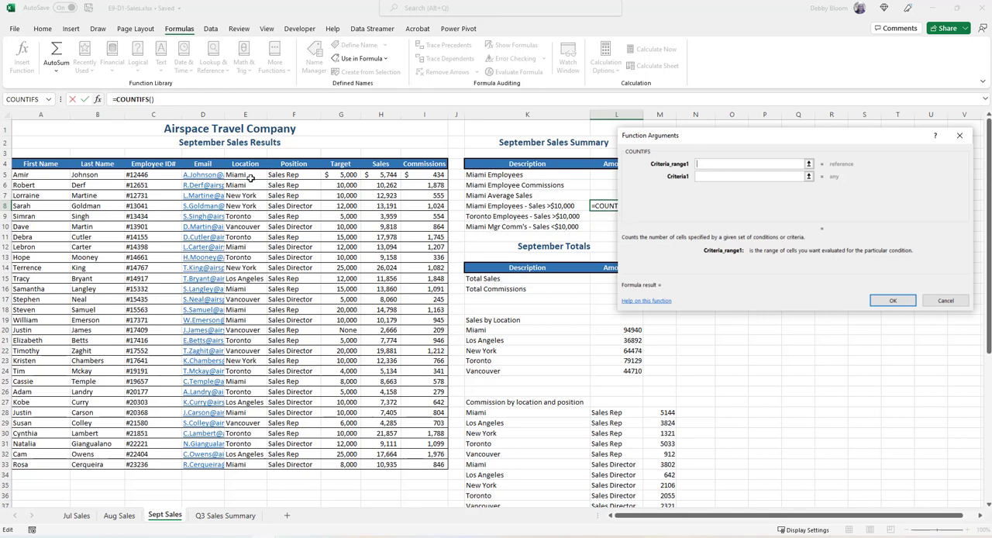
Set the first COUNTIFS criteria range to the locations E5:E33 and its criteria to "Miami"
{"action": "left_click_drag", "start_coordinate": [250, 178], "coordinate": [250, 465]}
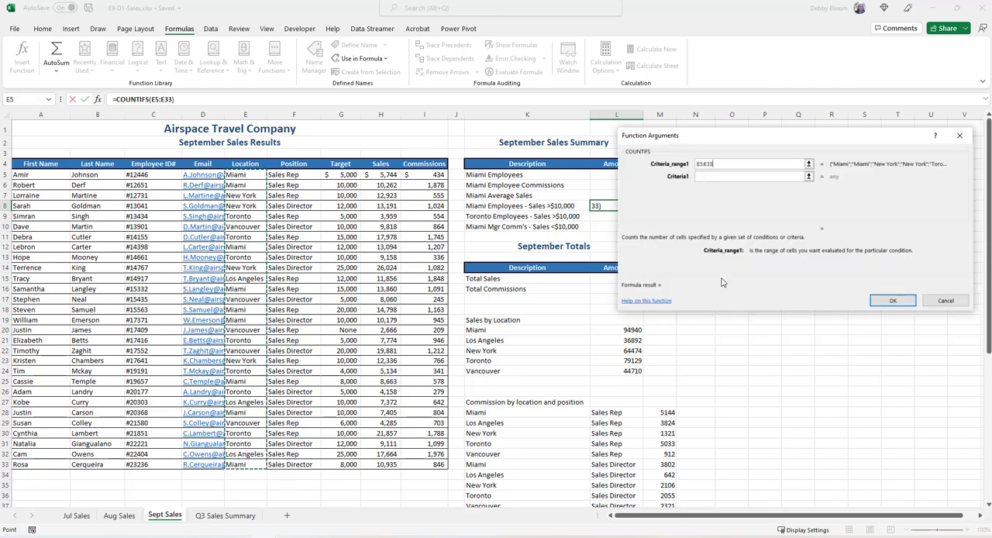
{"action": "left_click", "coordinate": [724, 176]}
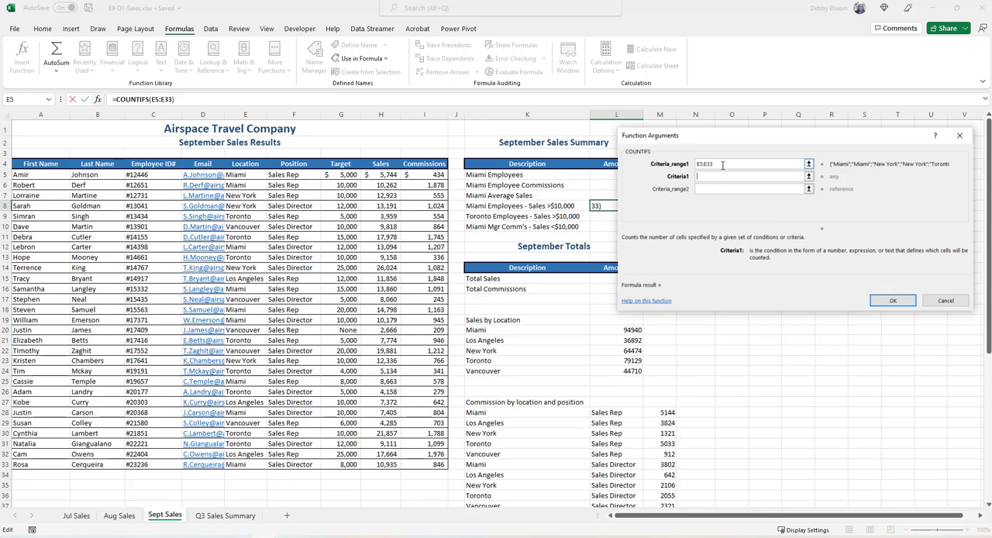
{"action": "type", "text": "\"Miami\""}
Complete the L8 COUNTIFS with the sales H5:H33 as second criteria range and ">10000" as its criteria
{"action": "left_click", "coordinate": [706, 189]}
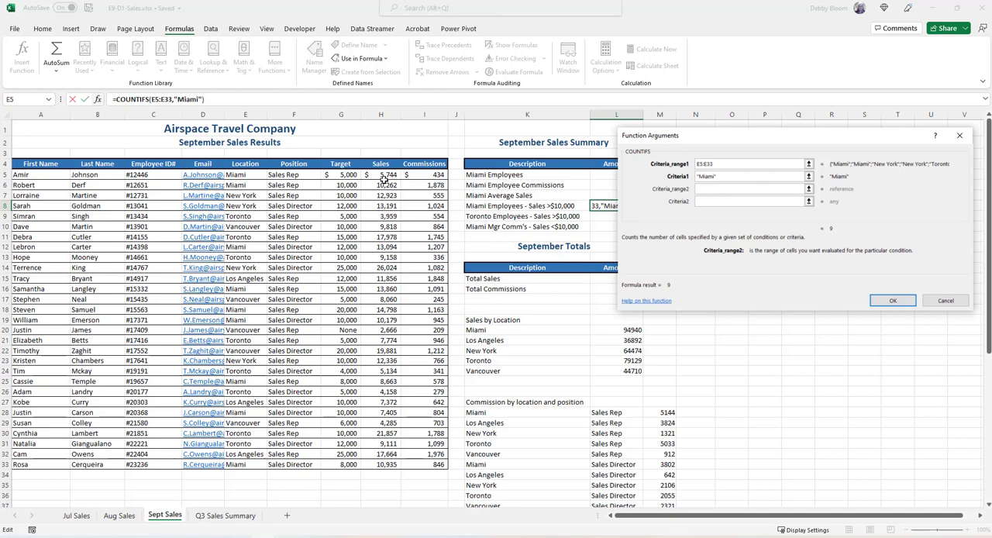
{"action": "left_click_drag", "start_coordinate": [383, 177], "coordinate": [397, 466]}
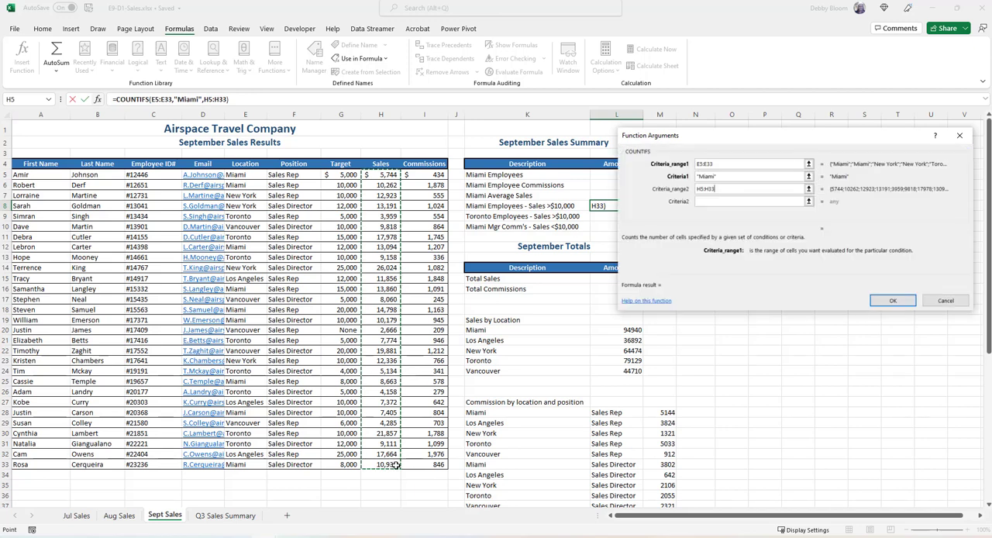
{"action": "left_click", "coordinate": [736, 202]}
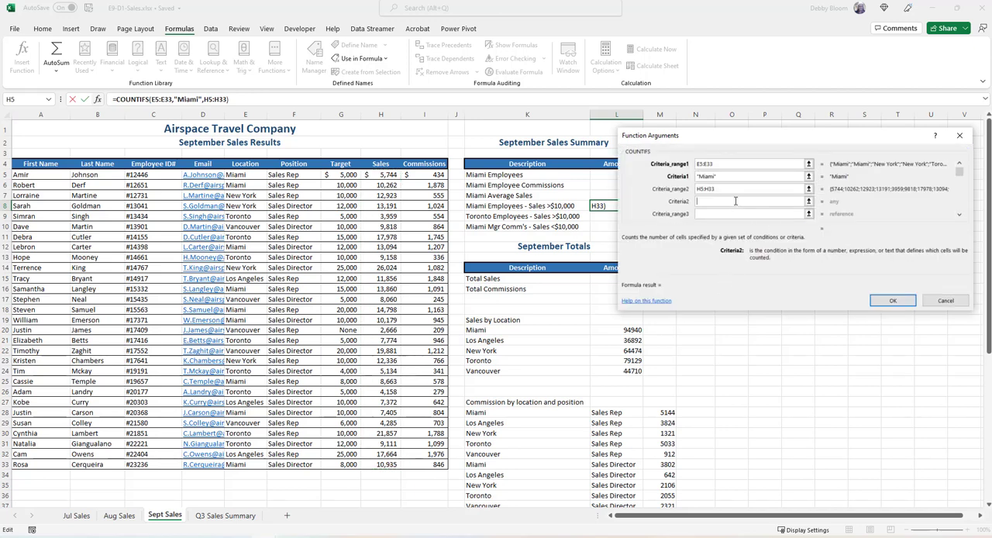
{"action": "type", "text": "\">10000\""}
{"action": "left_click", "coordinate": [893, 300]}
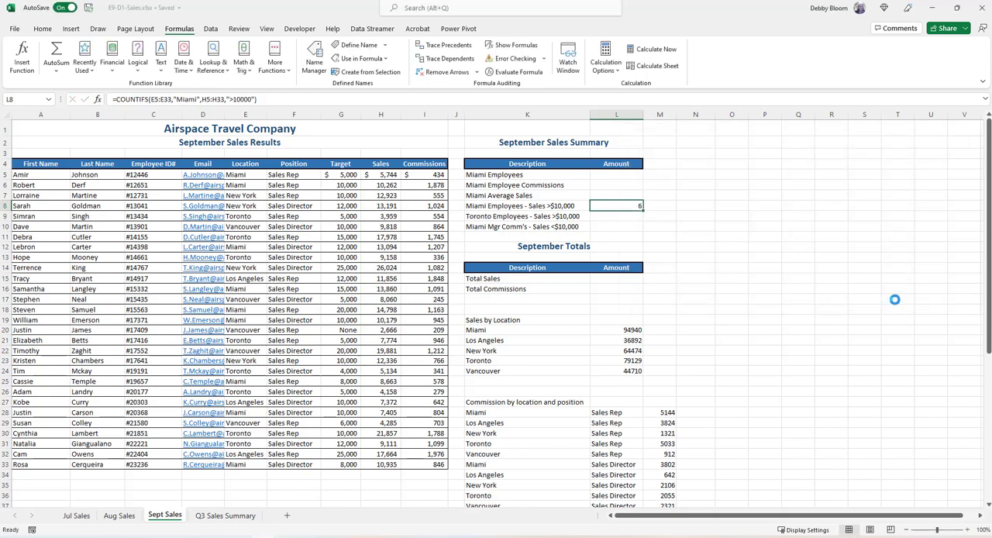
Insert a COUNTIFS function in L9 with the locations E5:E33 as first criteria range and "Toronto" as its criteria
{"action": "left_click", "coordinate": [617, 216]}
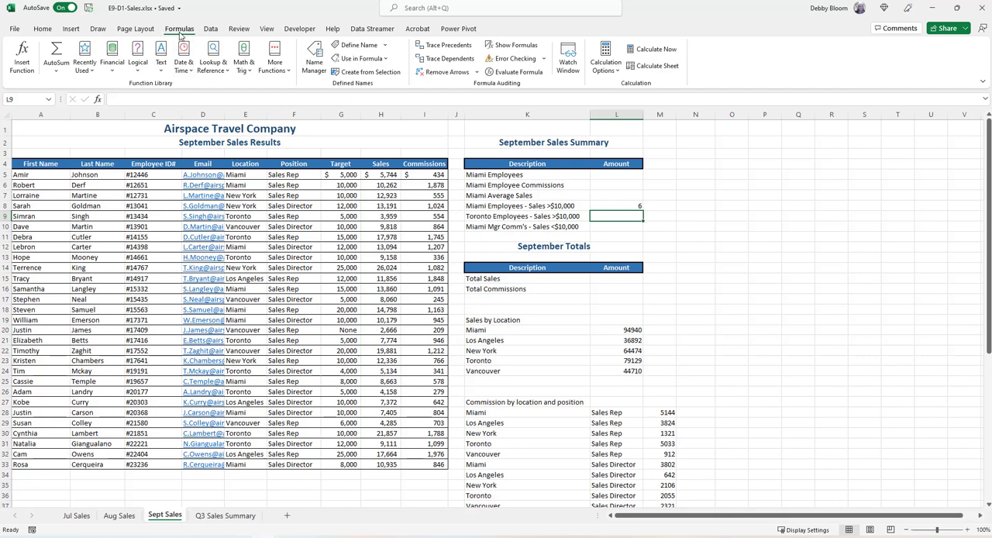
{"action": "left_click", "coordinate": [275, 70]}
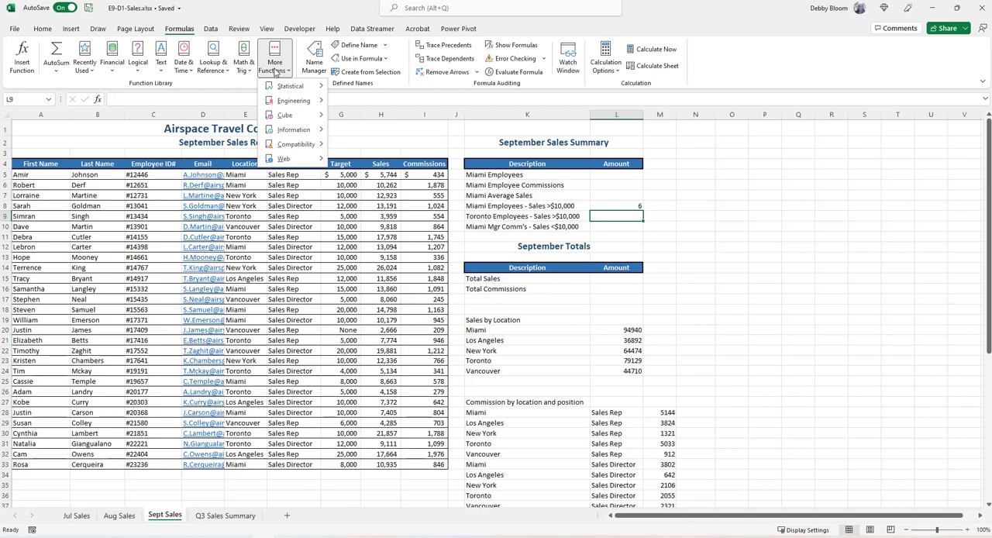
{"action": "mouse_move", "coordinate": [292, 86]}
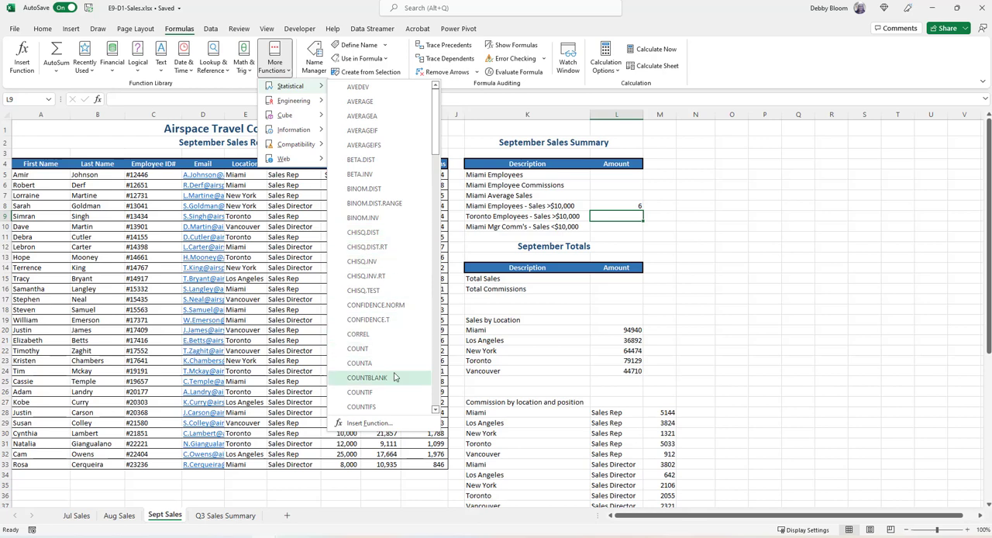
{"action": "left_click", "coordinate": [362, 407]}
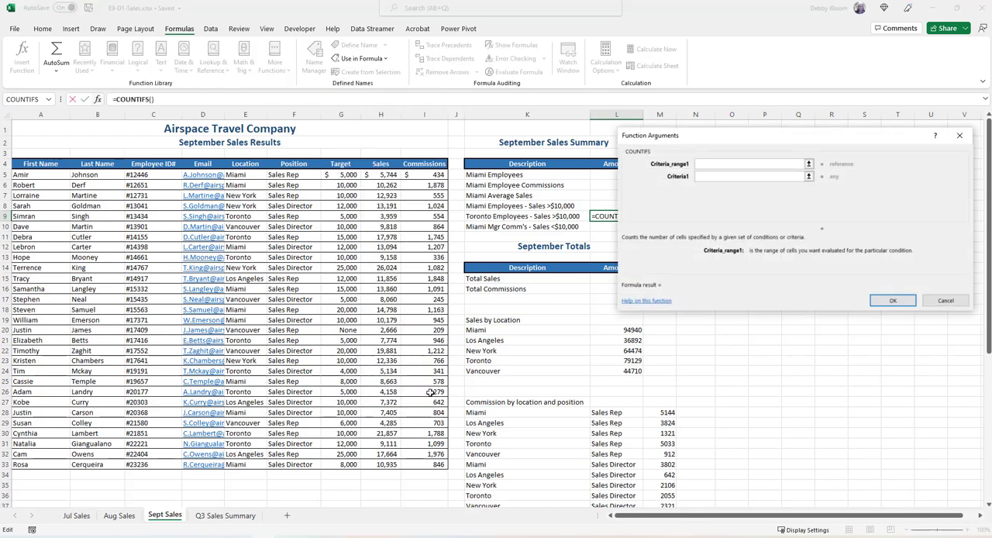
{"action": "left_click_drag", "start_coordinate": [809, 145], "coordinate": [763, 276]}
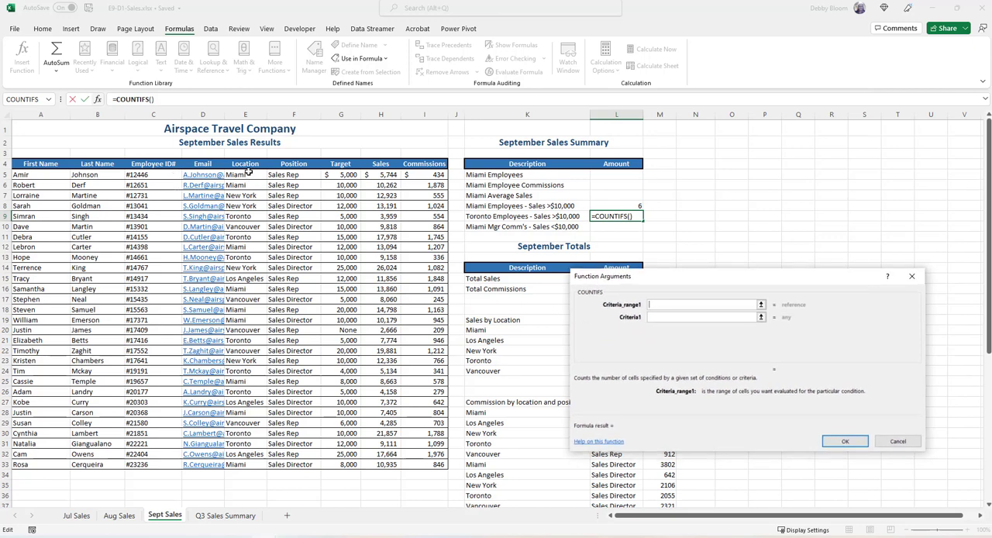
{"action": "left_click_drag", "start_coordinate": [248, 173], "coordinate": [273, 466]}
{"action": "left_click", "coordinate": [668, 319]}
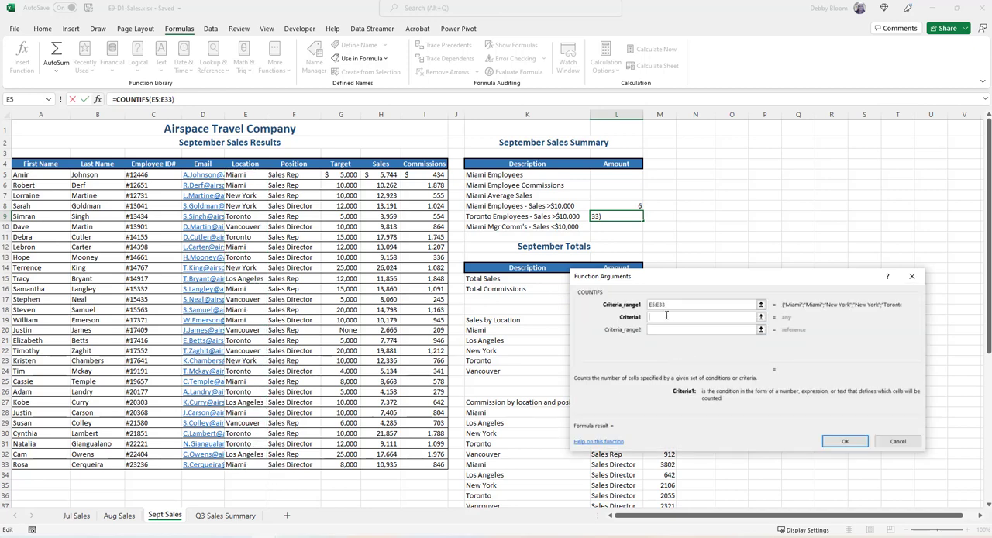
{"action": "type", "text": "\"Toronto\""}
Complete the L9 COUNTIFS with second criteria range H5:H33 and criteria ">10000", and move on to L10
{"action": "left_click", "coordinate": [666, 329]}
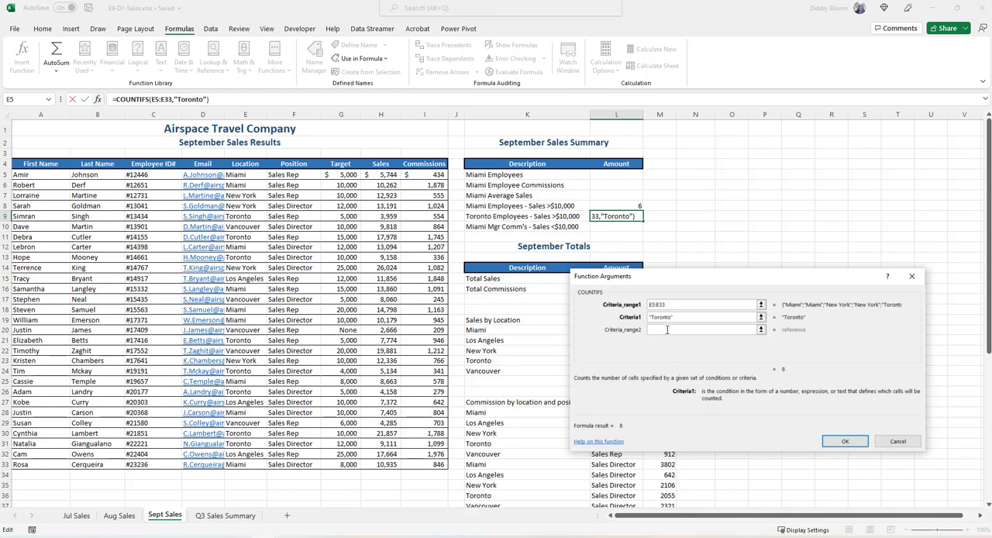
{"action": "left_click", "coordinate": [666, 329]}
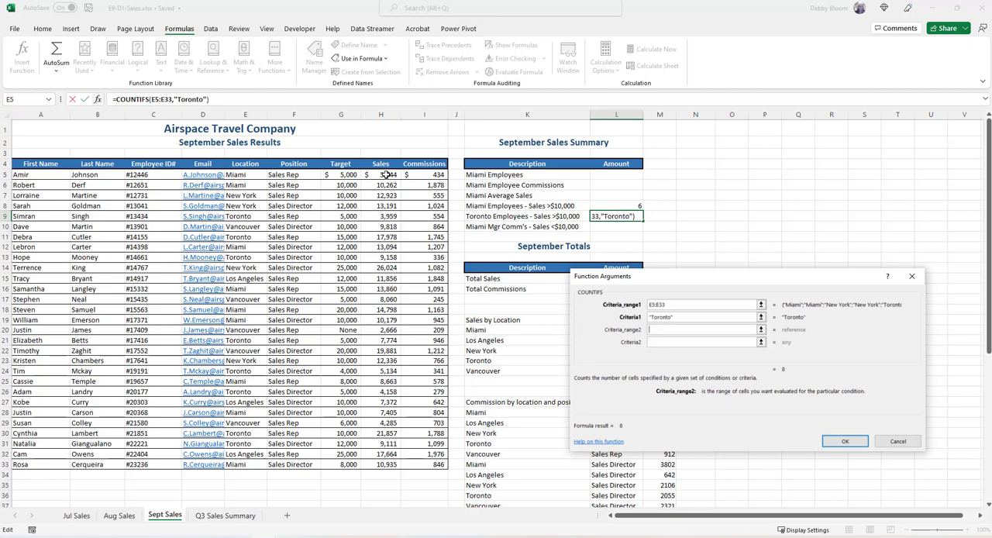
{"action": "left_click_drag", "start_coordinate": [385, 175], "coordinate": [380, 465]}
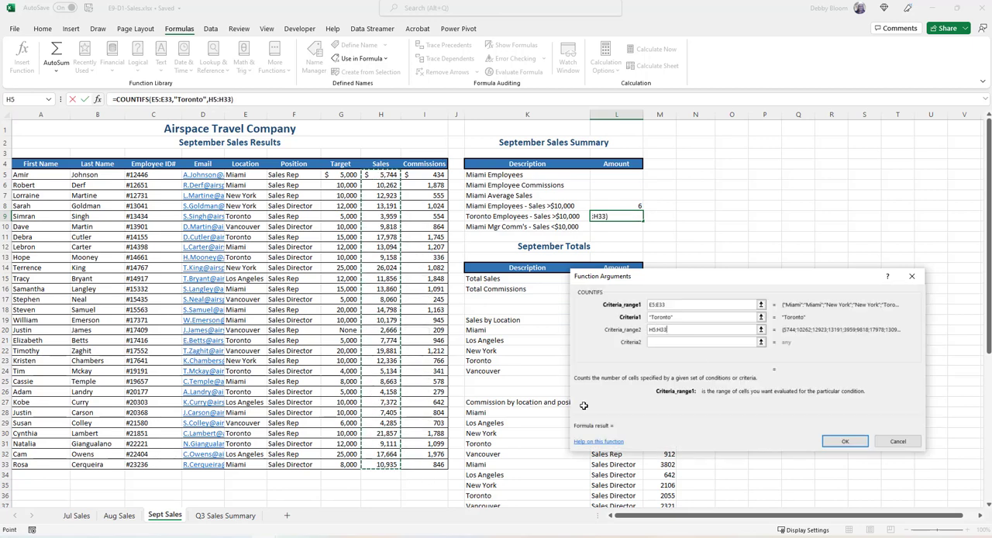
{"action": "left_click", "coordinate": [679, 342]}
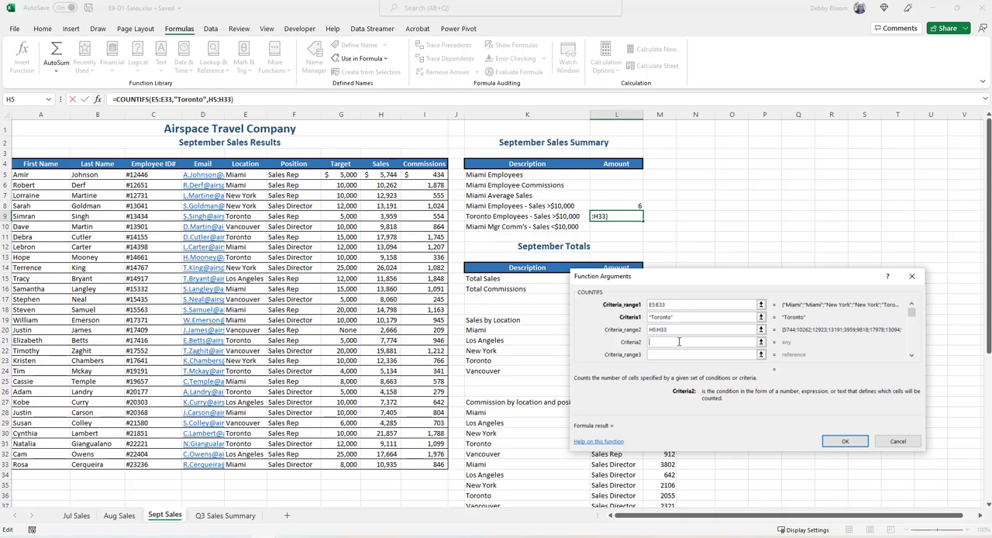
{"action": "type", "text": "\">10000\""}
{"action": "left_click", "coordinate": [835, 443]}
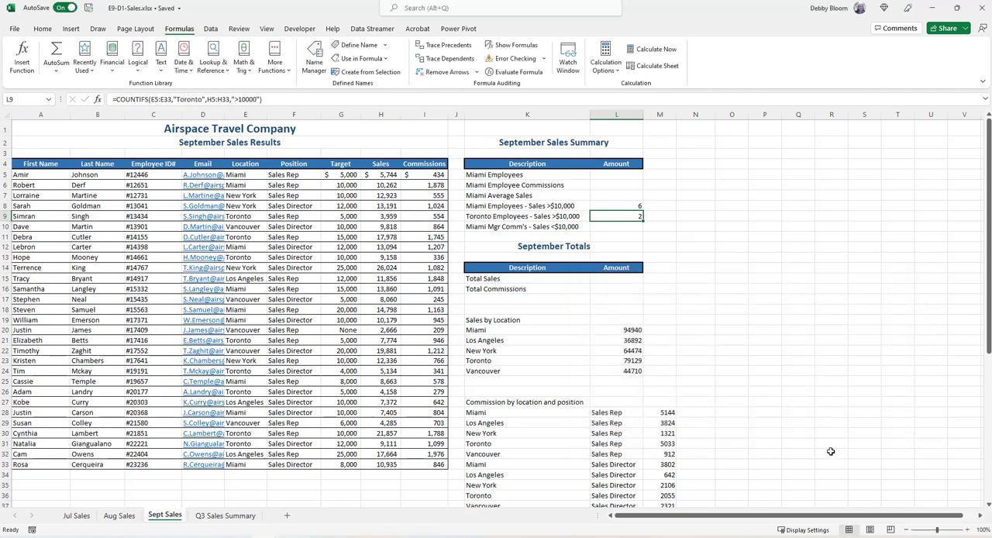
{"action": "key", "text": "Return"}
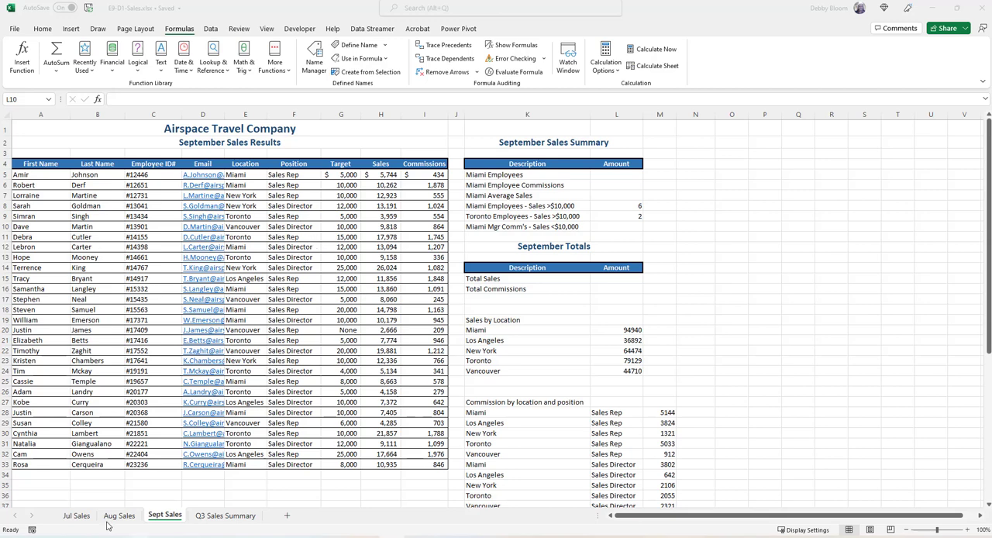
Look at the Miami Mgr Comm's formula on the Jul Sales sheet and return to the Sept Sales sheet
{"action": "left_click", "coordinate": [78, 517]}
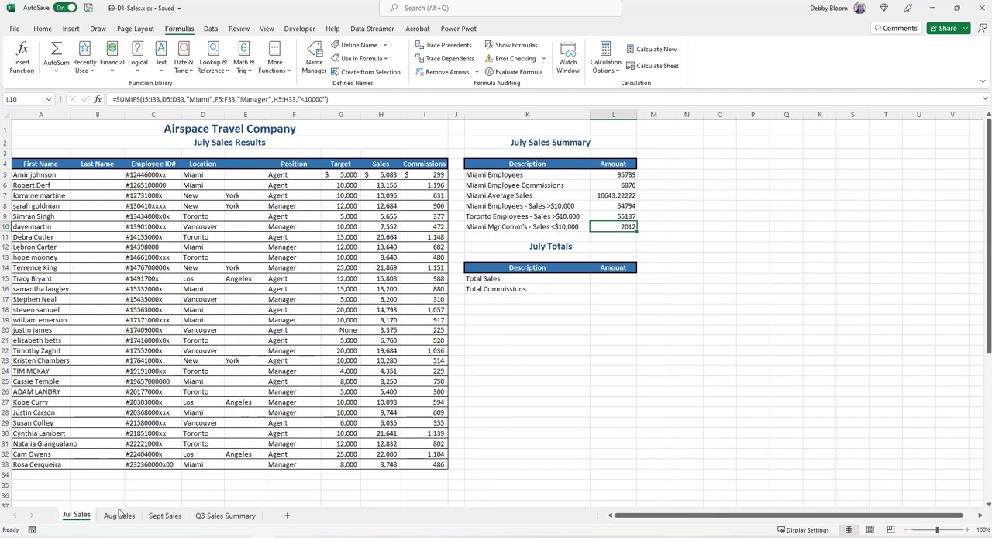
{"action": "left_click", "coordinate": [165, 516]}
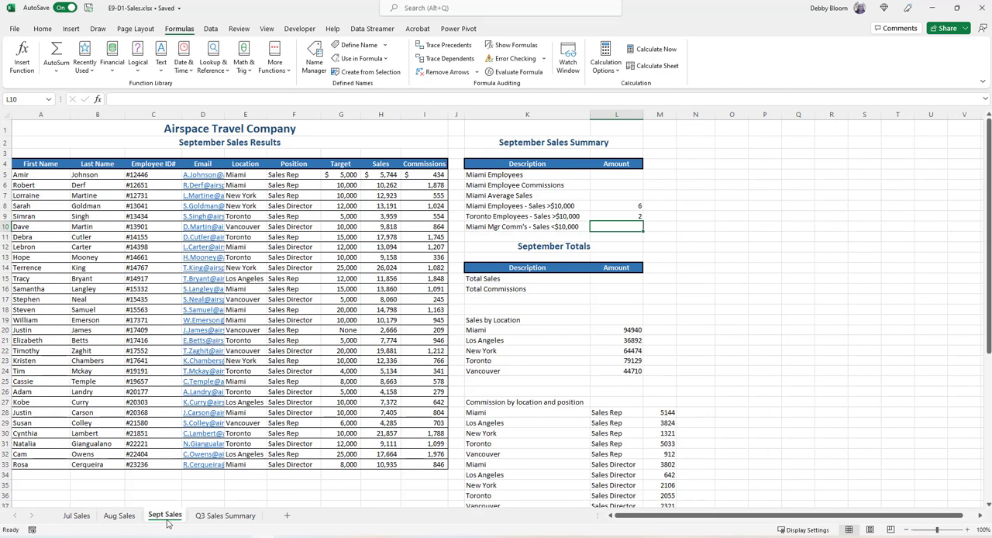